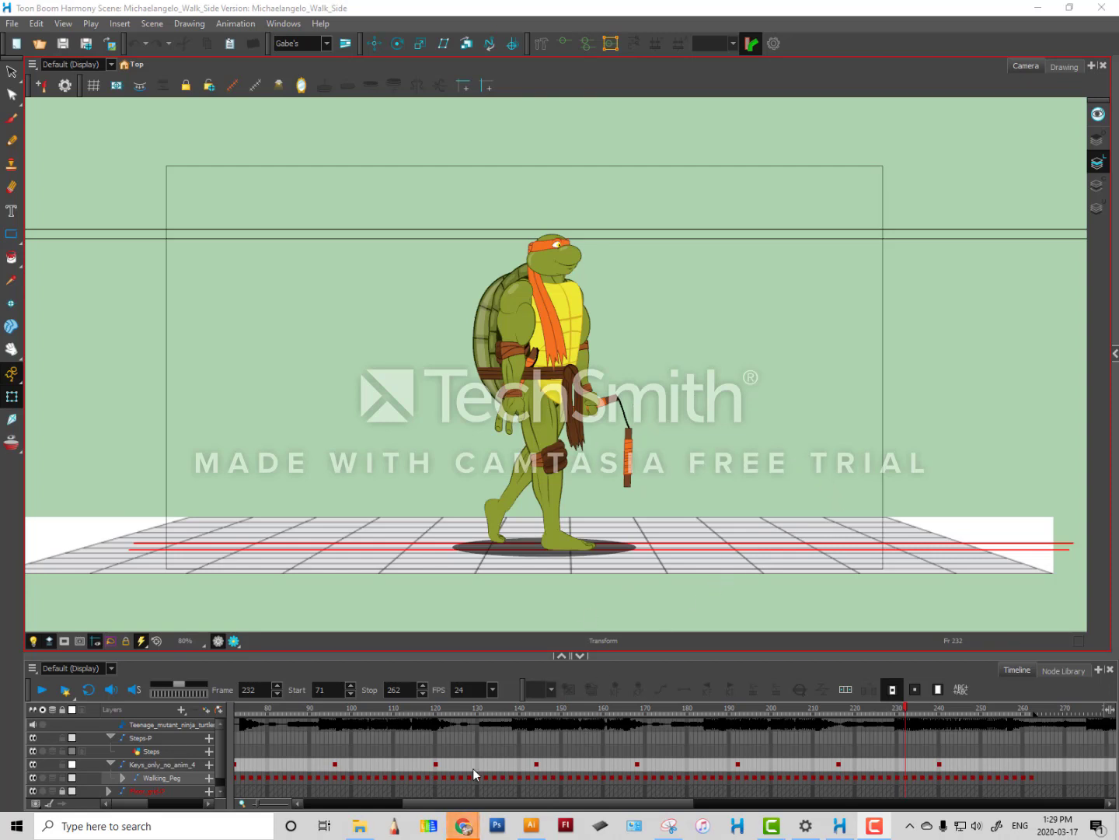
Play the walk cycle from frame 71 and stop it after a few strides.
left_click_drag(574, 802, 500, 805)
left_click(449, 709)
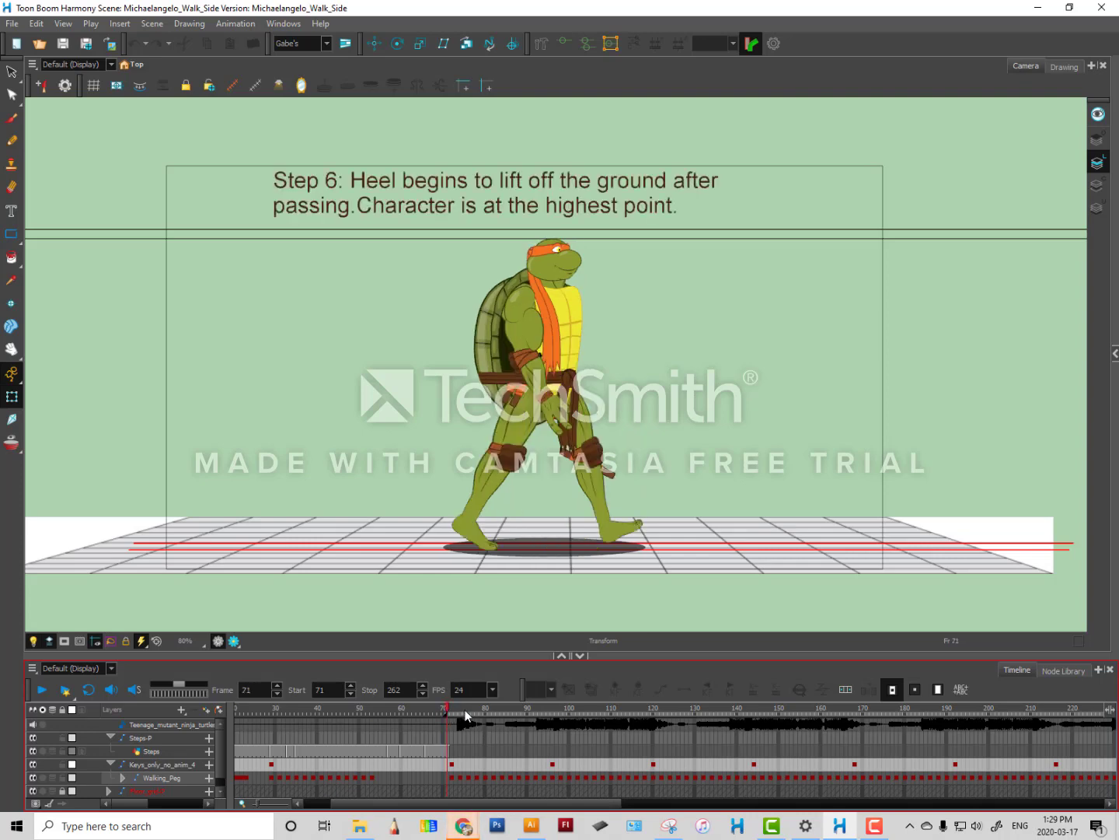
key("Return")
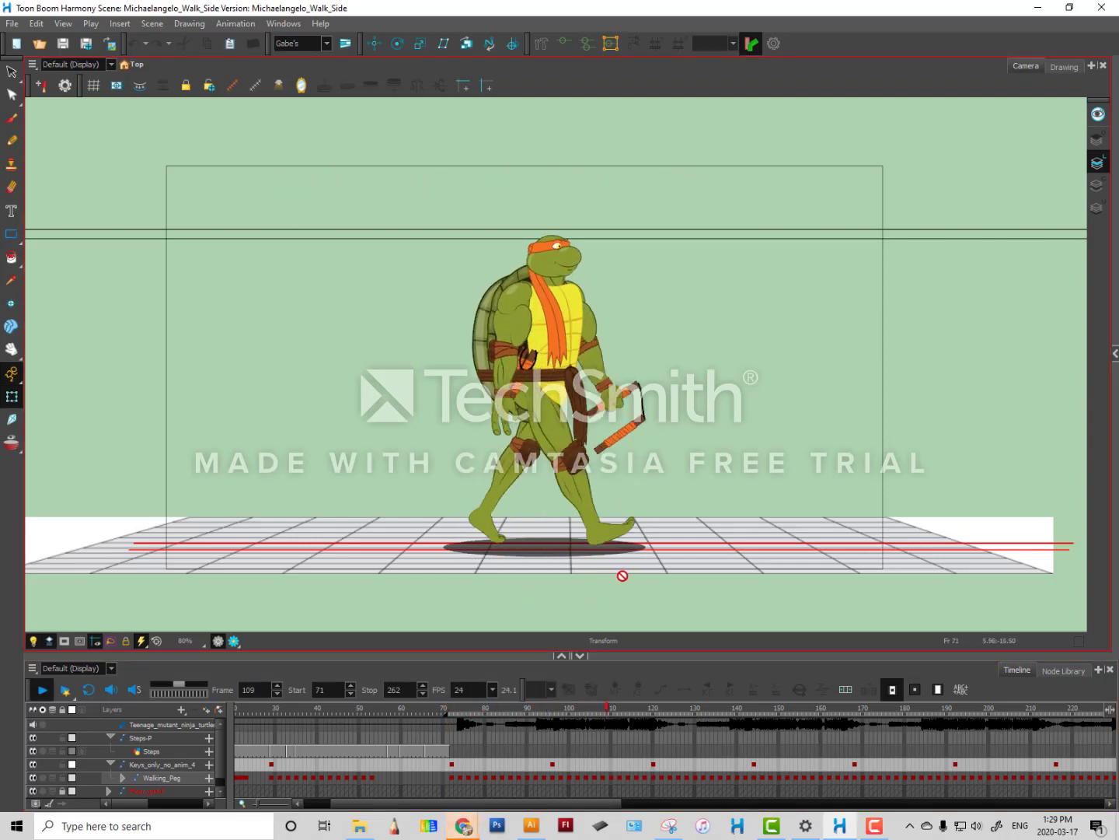
key("Return")
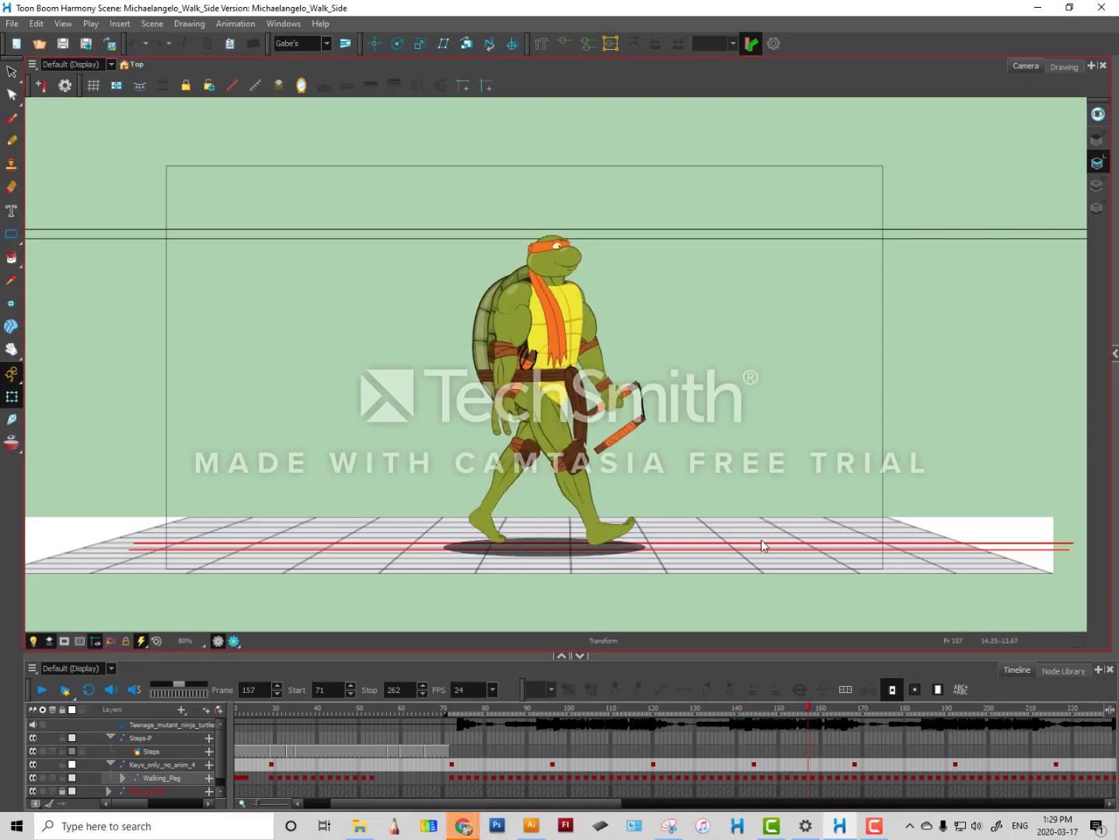
Expand the Walking_Peg layer, enlarge the timeline area, and delete the Walking_Peg keyframes from frame 74 to 262.
left_click(123, 777)
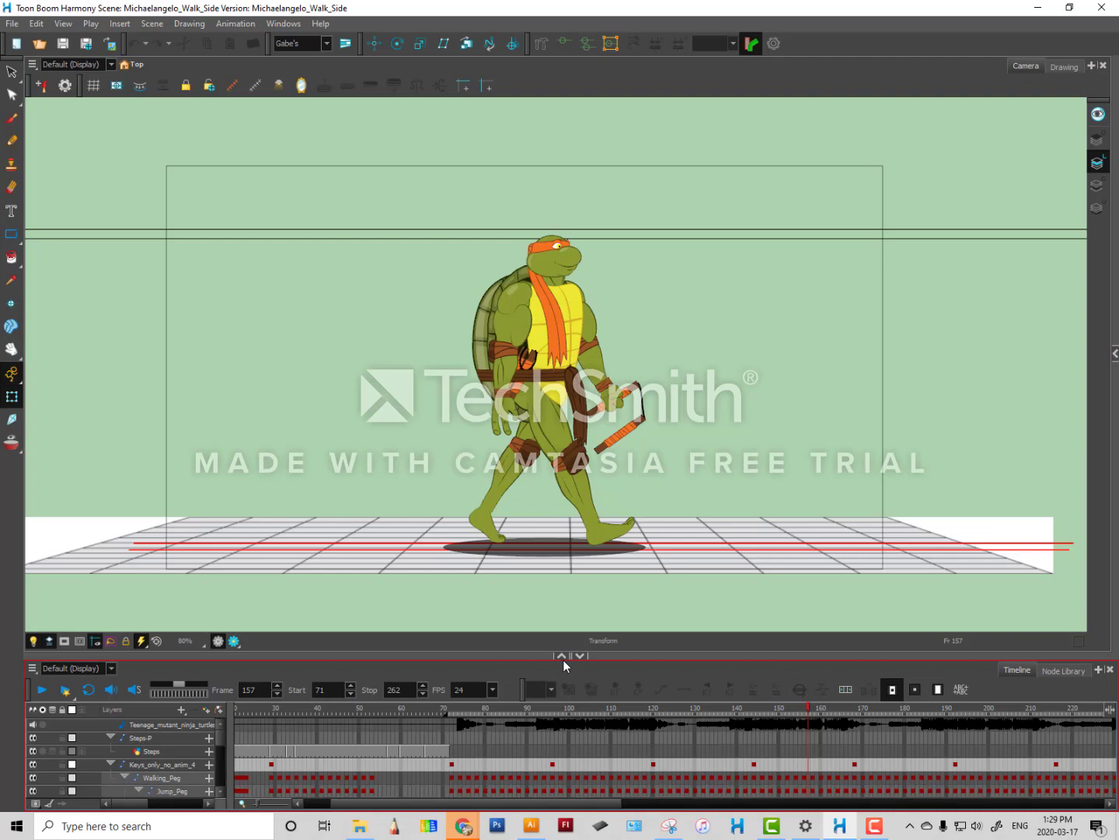
left_click_drag(618, 653, 619, 582)
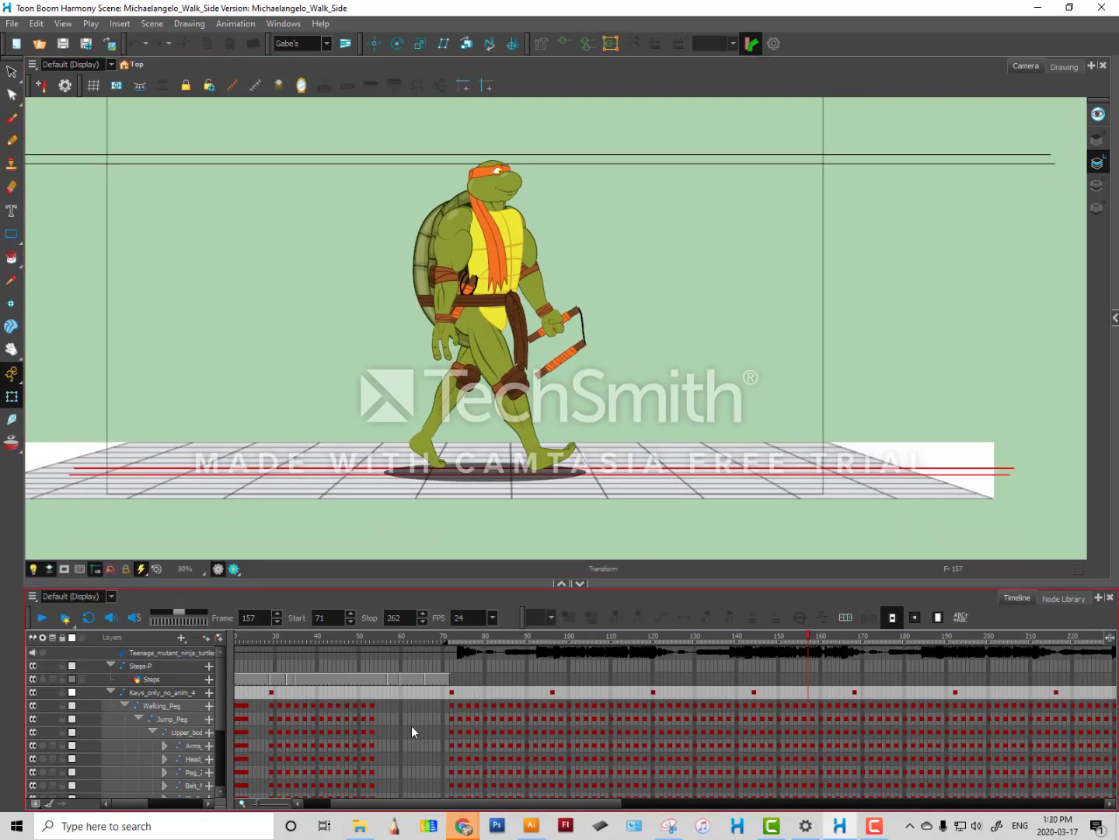
left_click(452, 704)
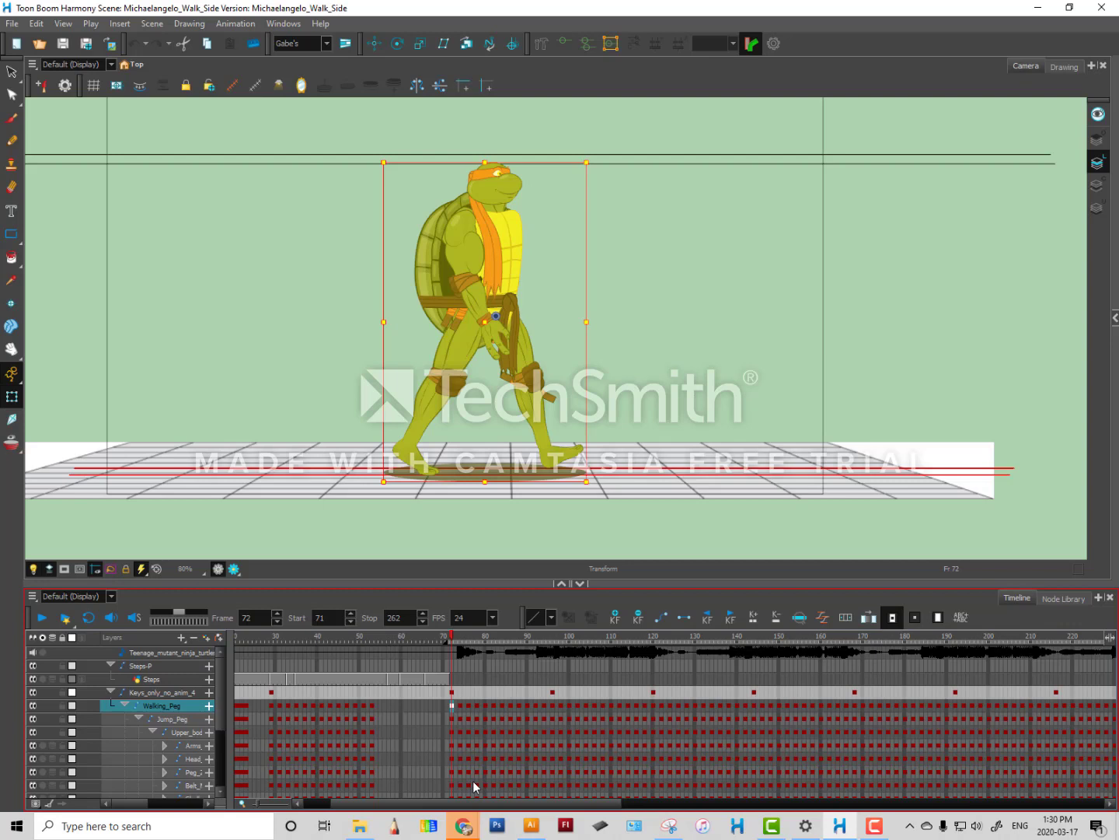
left_click_drag(472, 709, 1057, 713)
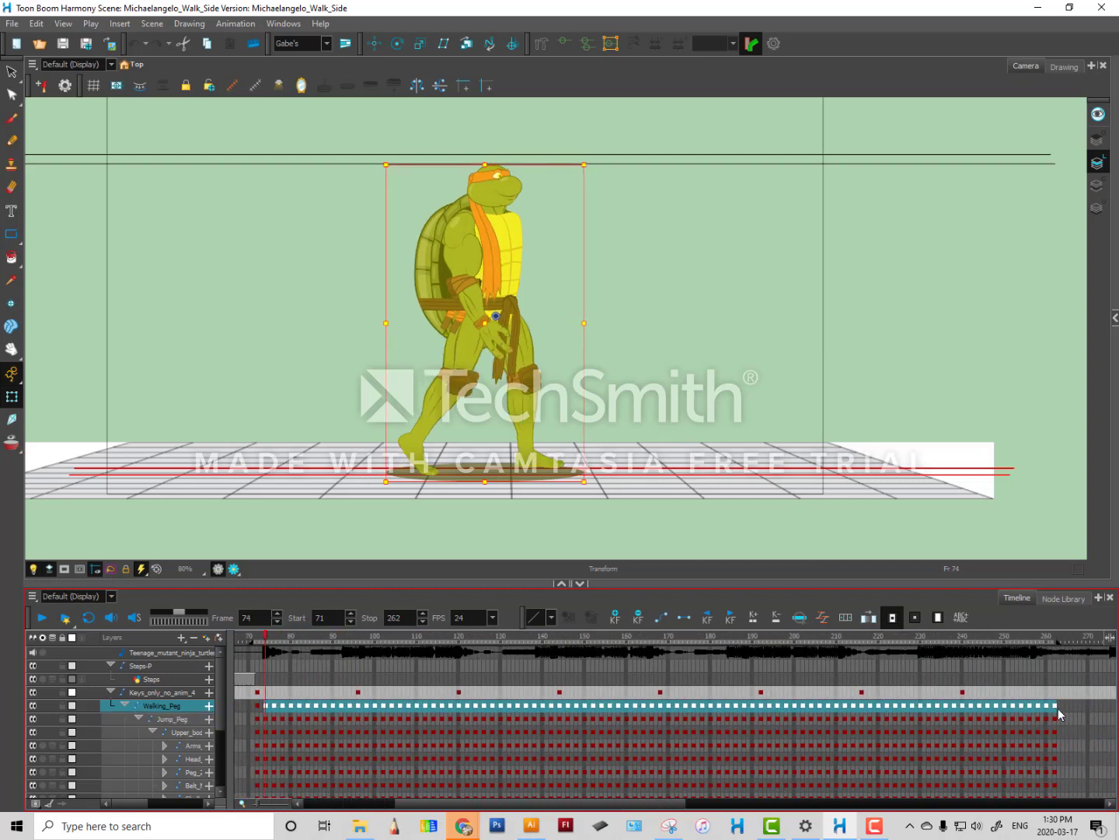
key("Delete")
left_click_drag(665, 804, 528, 784)
At frame 72, nudge the Walking_Peg backward until the whole character stands just outside the camera frame behind its starting edge.
left_click(536, 709)
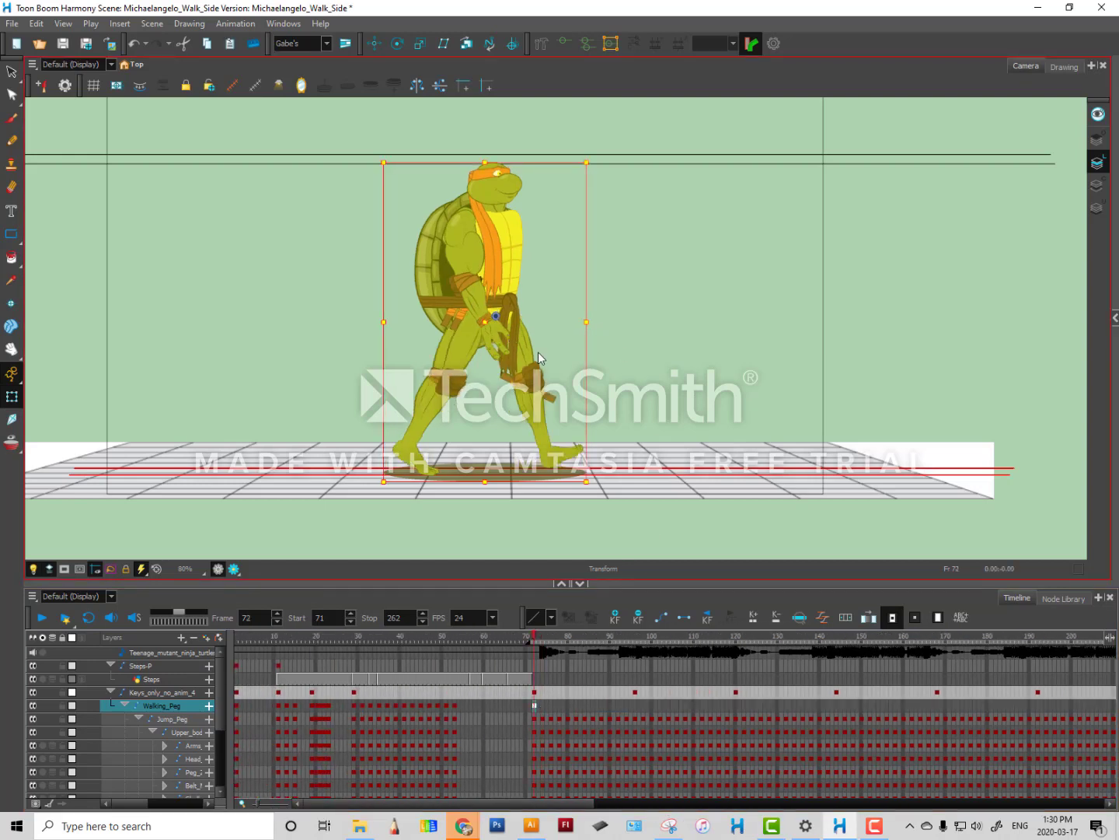
key("shift+Left")
key("shift+Left")
key("shift+Left")
key("shift+Left")
key("shift+Left")
key("shift+Left")
key("shift+Left")
key("shift+Left")
key("shift+Left")
key("shift+Left")
key("shift+Left")
key("shift+Left")
key("shift+Left")
key("shift+Left")
key("shift+Left")
key("shift+Left")
key("shift+Left")
key("shift+Left")
key("shift+Left")
key("shift+Left")
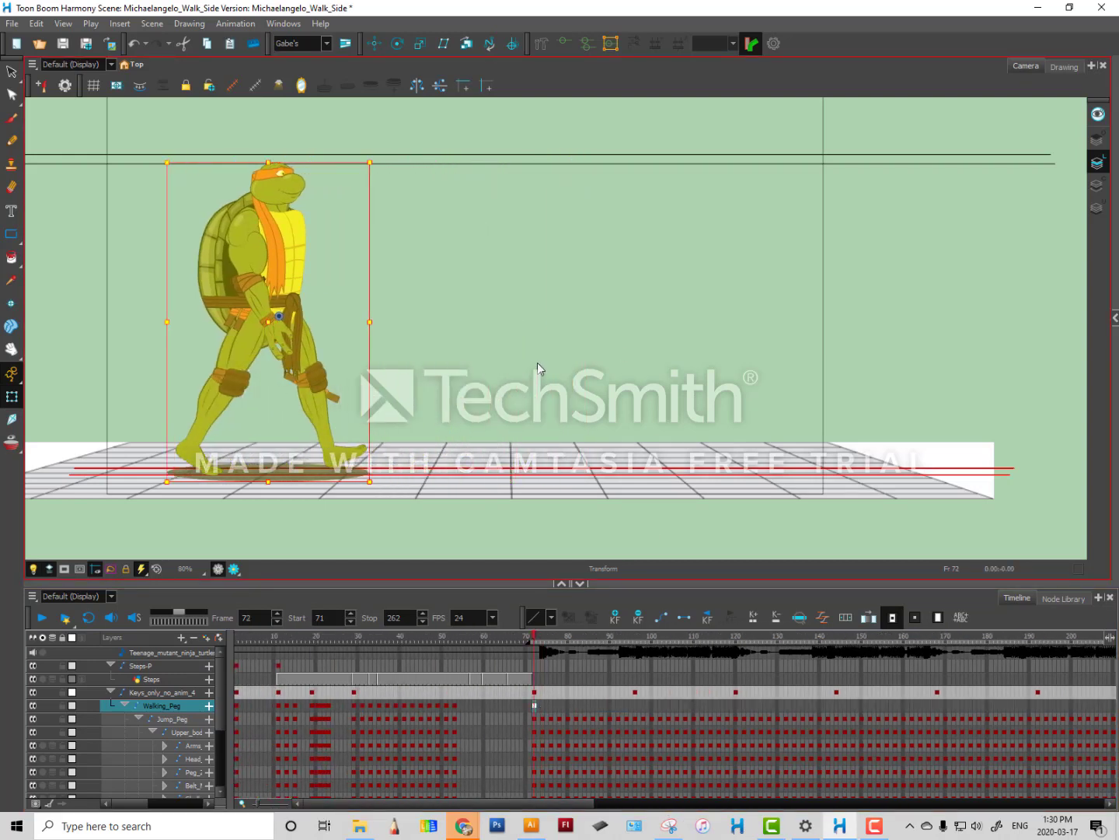
key("Left")
key("Left")
key("Left")
key("Left")
key("Left")
key("Left")
key("Left")
key("Left")
key("Left")
key("Left")
key("Left")
key("Left")
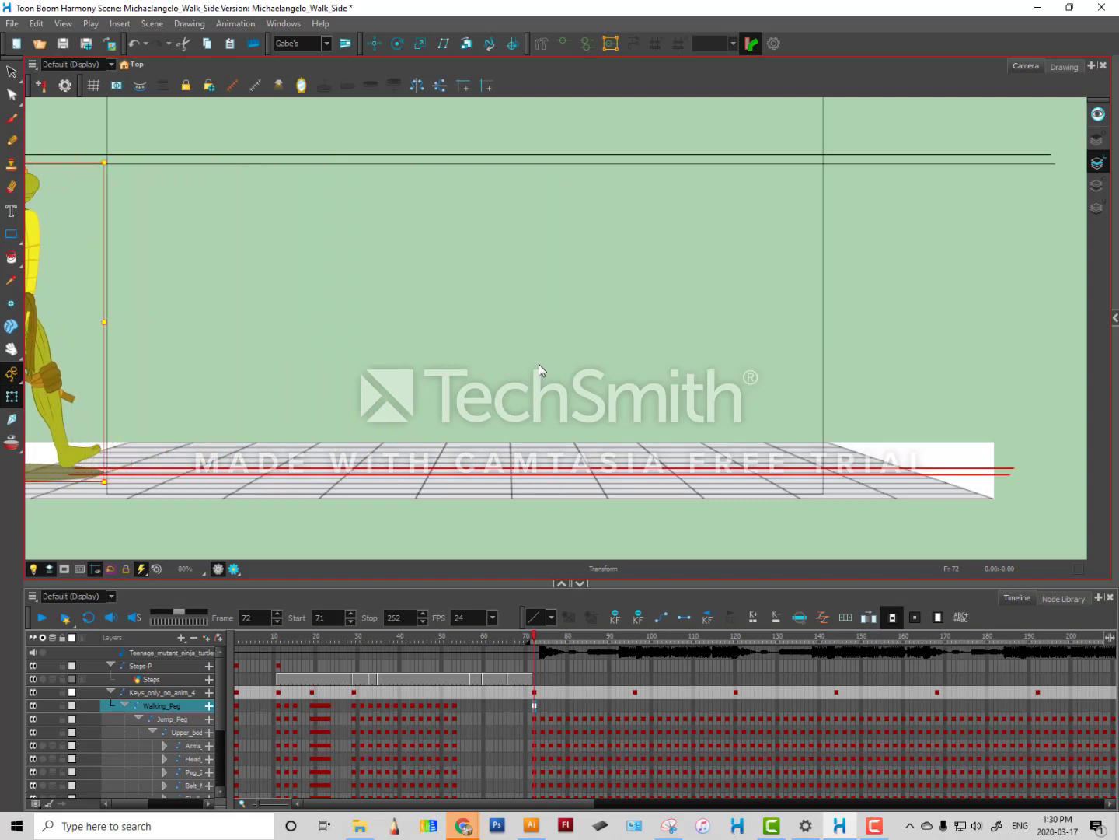
key("Left")
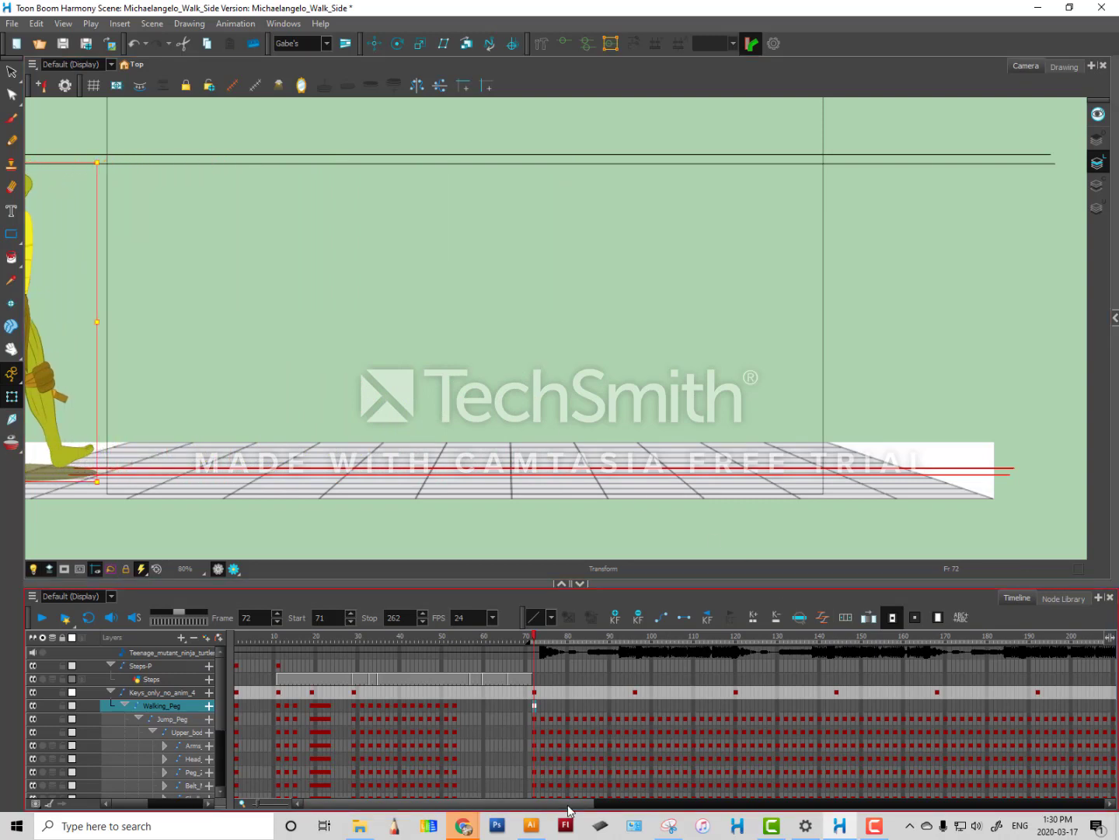
At frame 262, nudge the Walking_Peg forward across the scene until most of the character is past the far edge of the camera frame.
left_click_drag(546, 802, 769, 768)
left_click(657, 707)
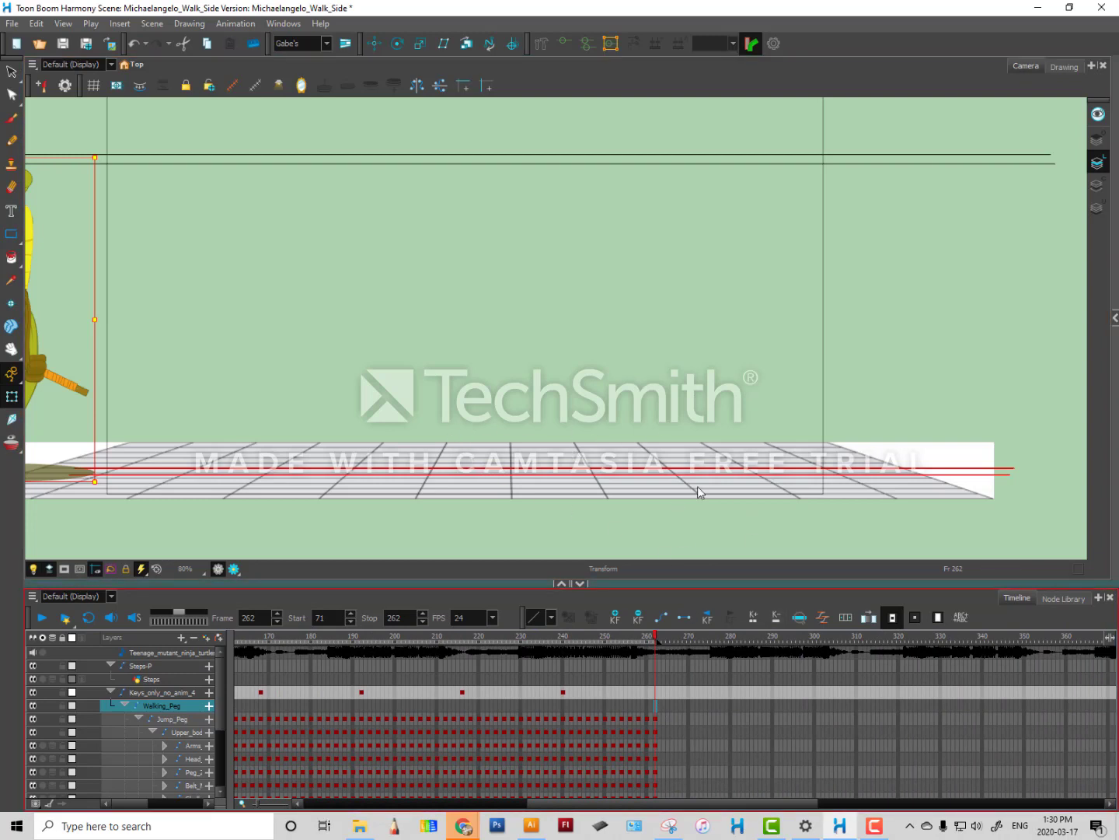
key("Right")
key("Right")
key("Right")
key("Right")
key("Right")
key("Right")
key("Right")
key("Right")
key("Right")
key("Right")
key("Right")
key("Right")
key("Right")
key("Right")
key("Right")
key("Right")
key("Right")
key("Right")
key("Right")
key("Right")
key("Right")
key("Right")
key("Right")
key("Right")
key("Right")
key("Right")
key("Right")
key("Right")
key("Right")
key("Right")
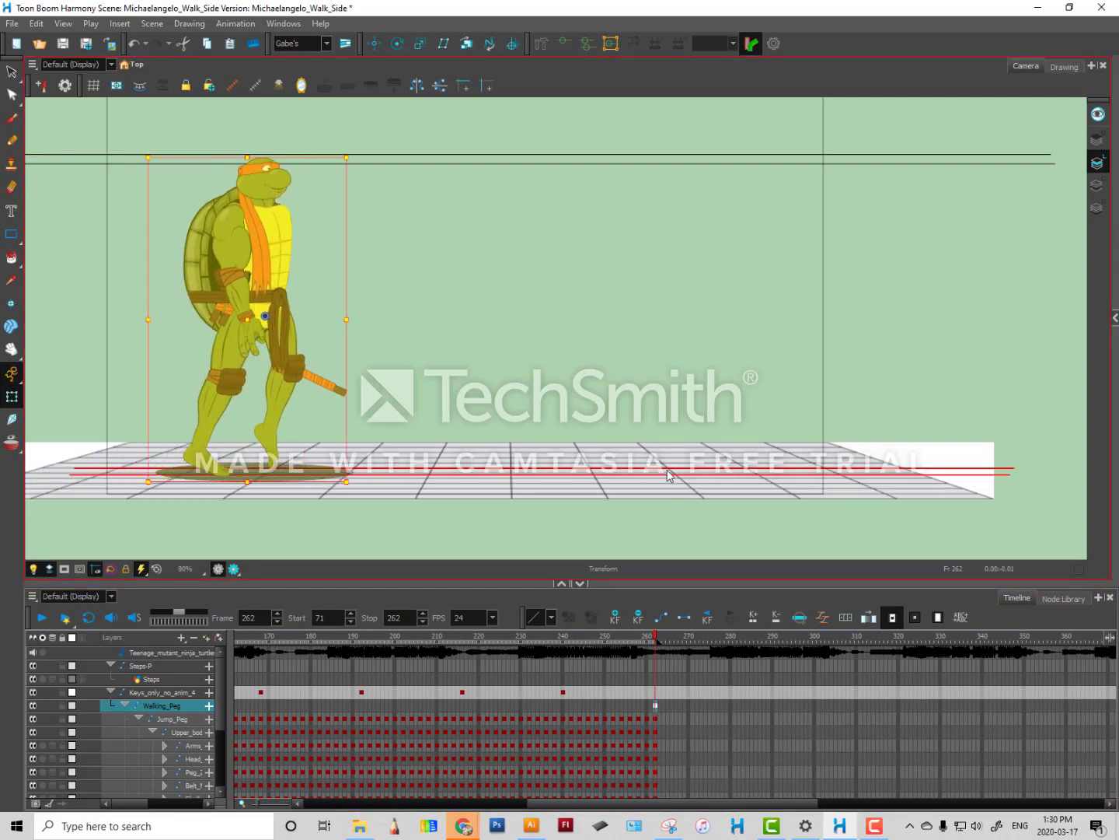
key("Right")
key("Right")
key("Right")
key("Right")
key("Right")
key("Right")
key("Right")
key("Right")
key("Right")
key("Right")
key("Right")
key("Right")
key("Right")
key("Right")
key("Right")
key("Right")
key("Right")
key("Right")
key("Right")
key("Right")
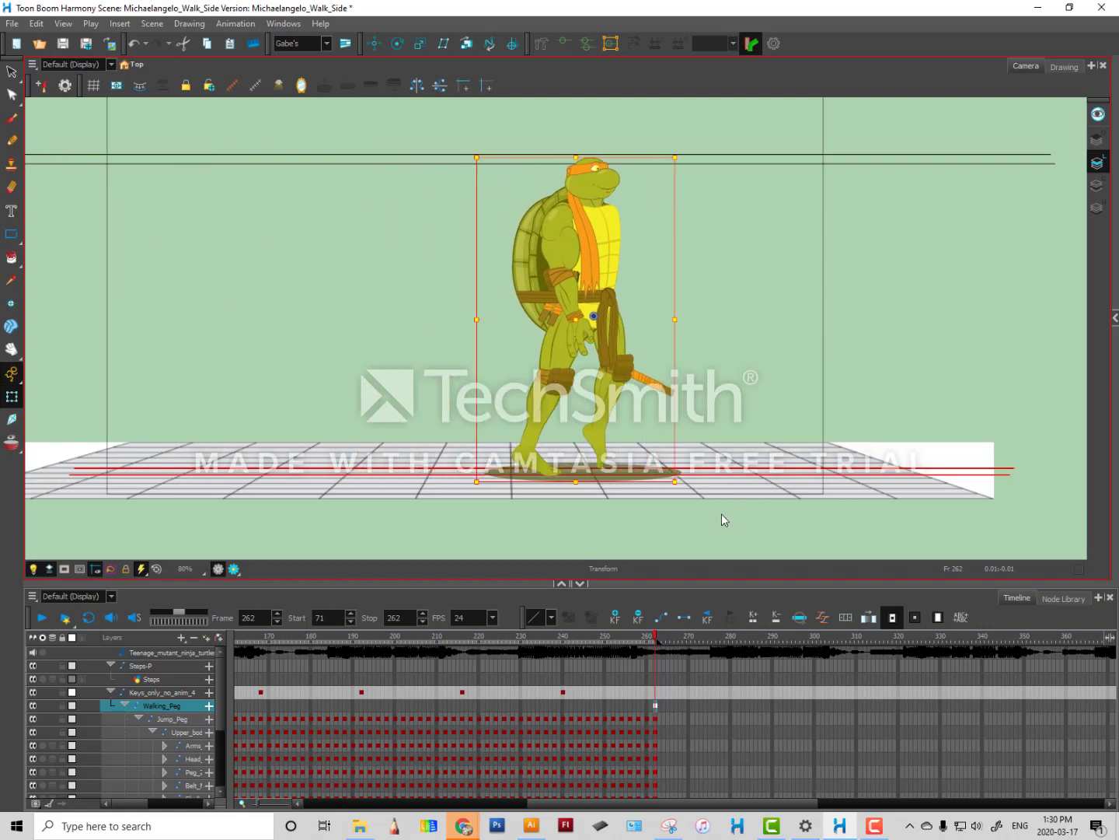
key("Right")
key("Right")
key("Right")
key("Right")
key("Right")
key("Right")
key("Right")
key("Right")
key("Right")
key("Right")
key("Right")
key("Right")
key("Right")
key("Right")
key("Right")
key("Right")
key("Right")
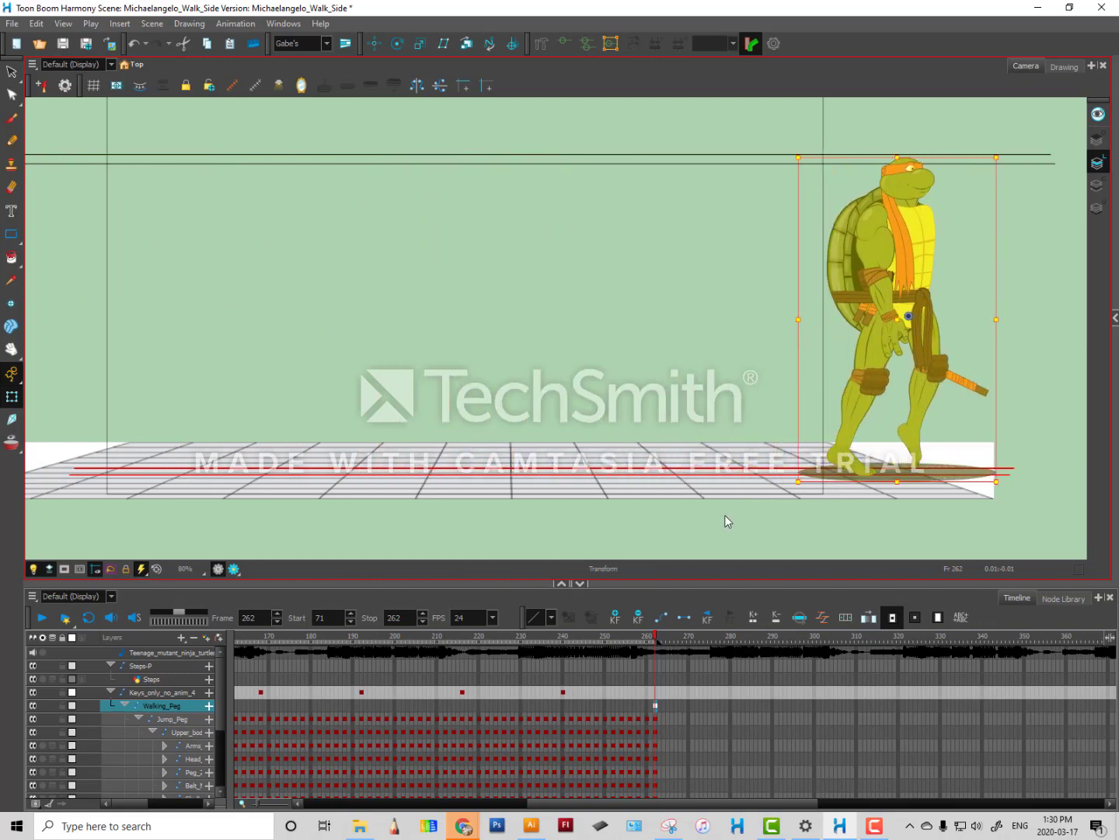
Try motion interpolation on the Walking_Peg between frames 72 and 262, and play the walk with the camera mask on.
left_click(64, 570)
left_click(454, 705)
key("ctrl+j")
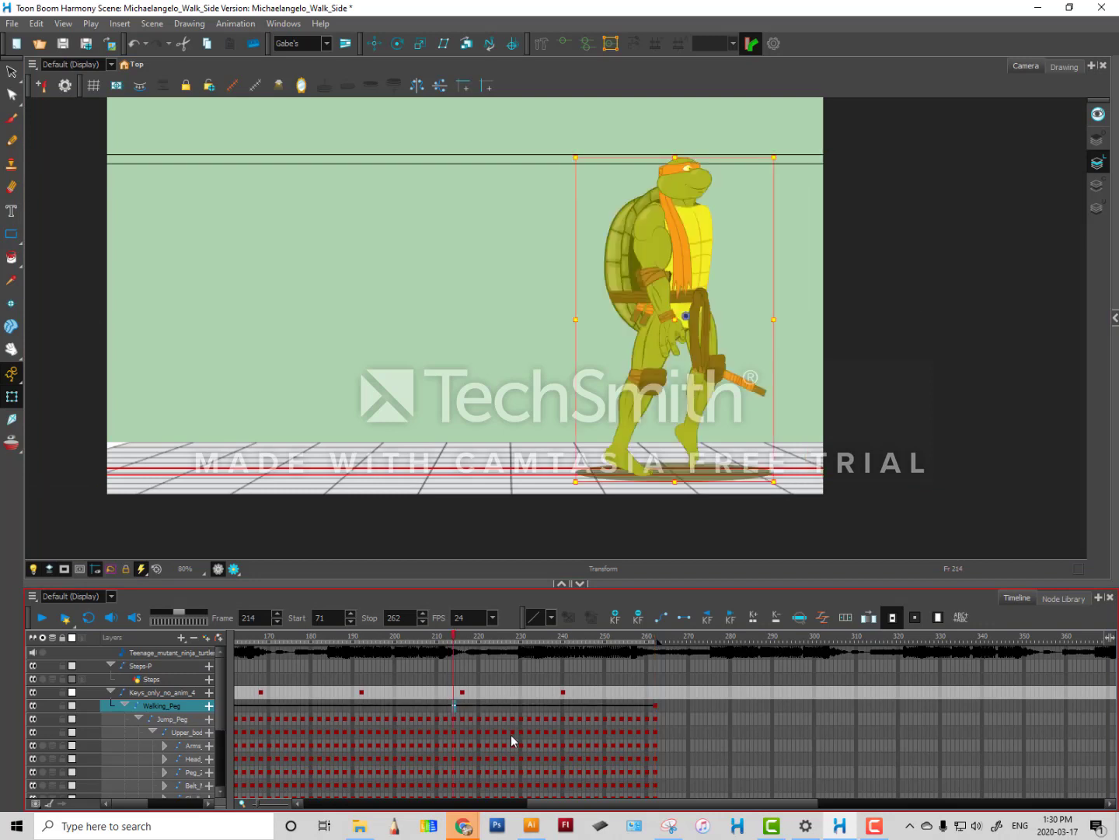
key("Return")
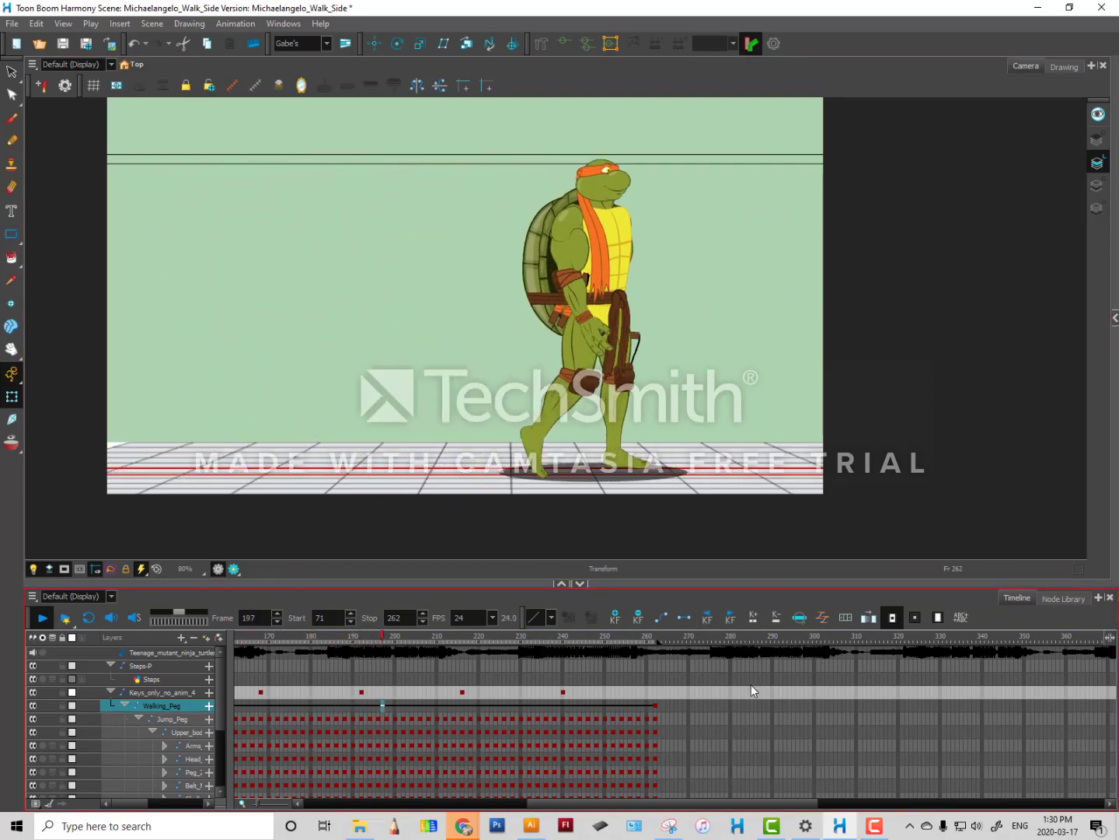
key("shift+Return")
Restore stop-motion keyframes on the Walking_Peg from frame 72 and turn off the camera mask.
left_click_drag(605, 805, 454, 807)
left_click(303, 707)
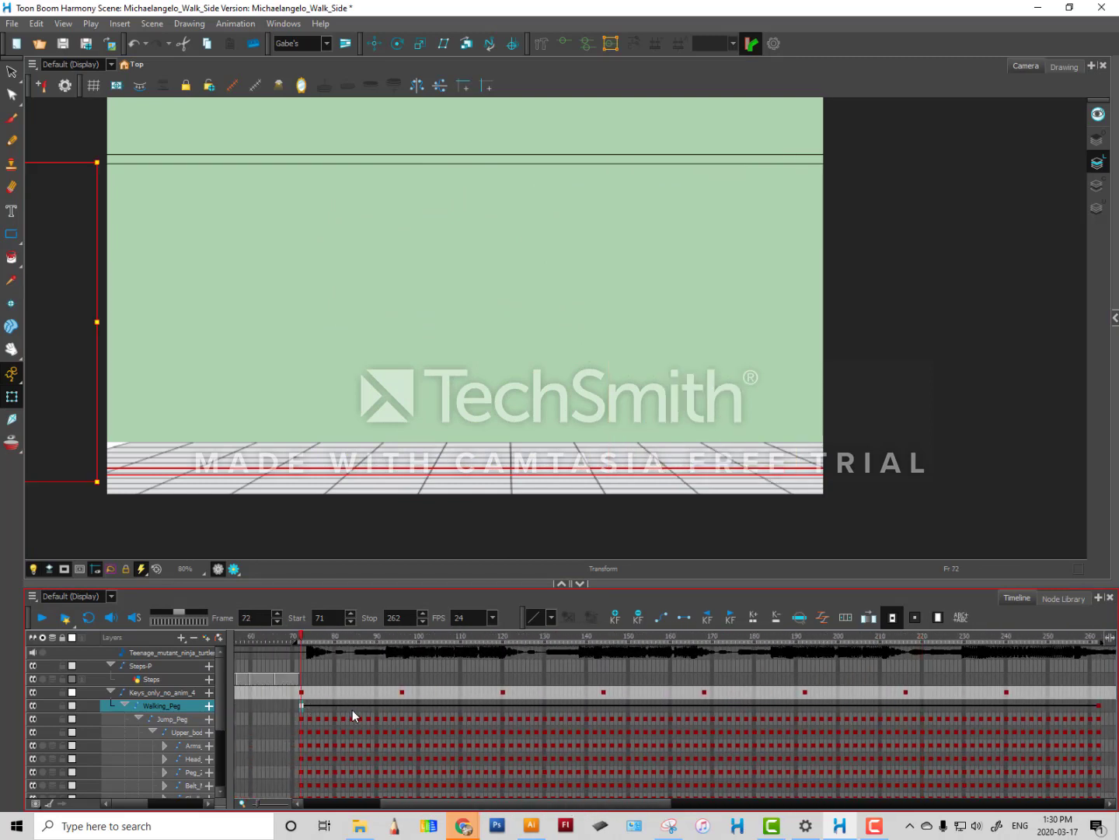
left_click(309, 703)
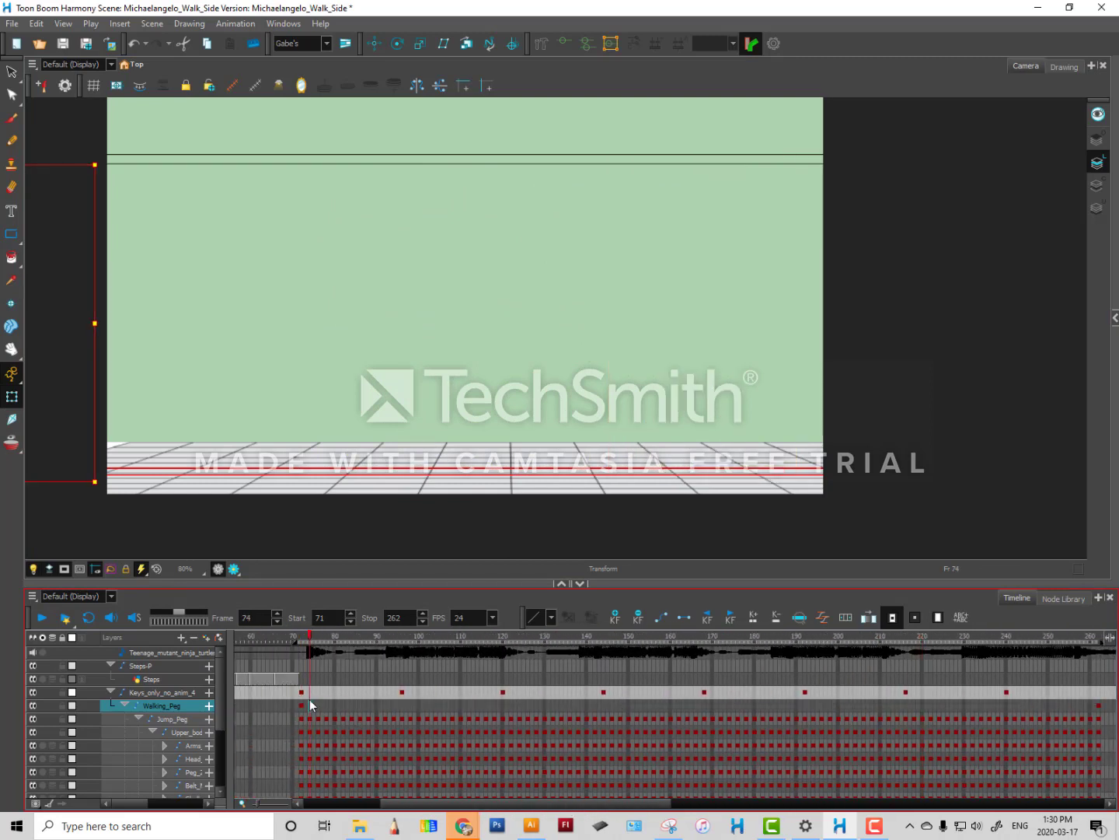
left_click(66, 568)
Turn on onion skin and move the Walking_Peg forward at frame 74 so the planted heel matches the previous pose.
left_click_drag(143, 390, 366, 396)
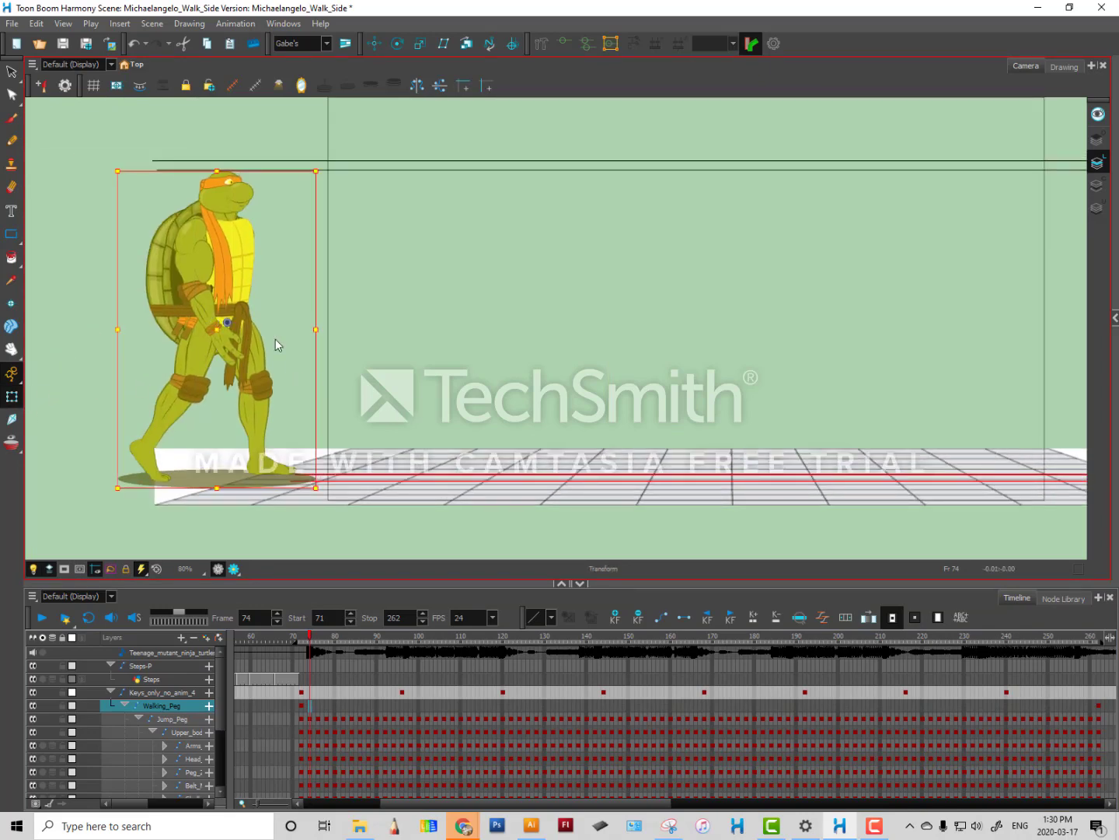
left_click(14, 441)
scroll(377, 396, "up", 1)
left_click_drag(400, 451, 463, 427)
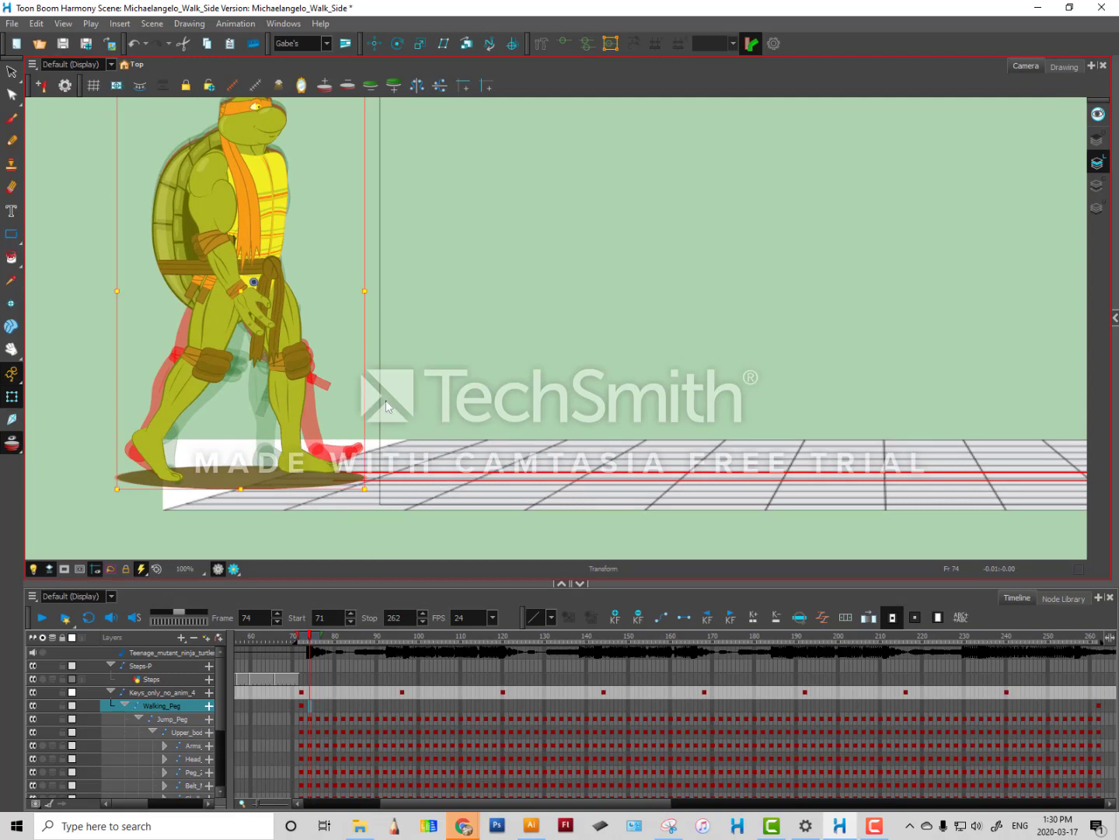
left_click_drag(397, 400, 417, 385)
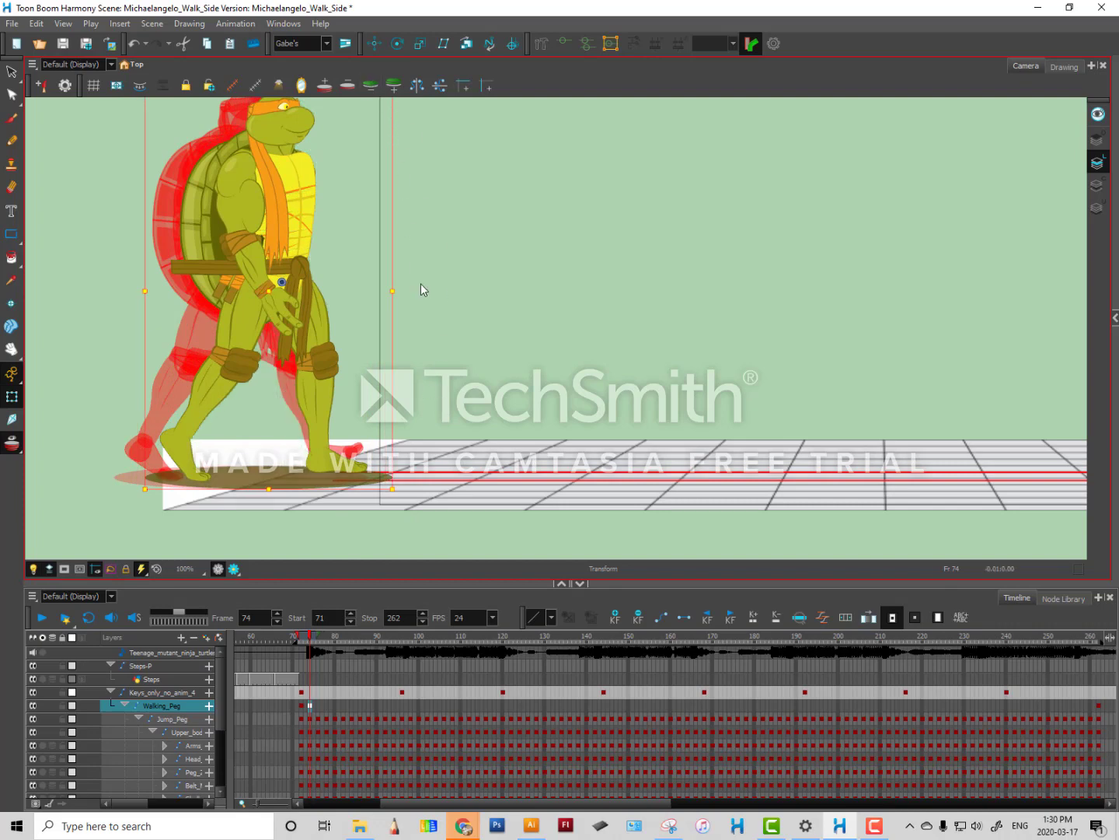
scroll(339, 470, "up", 4)
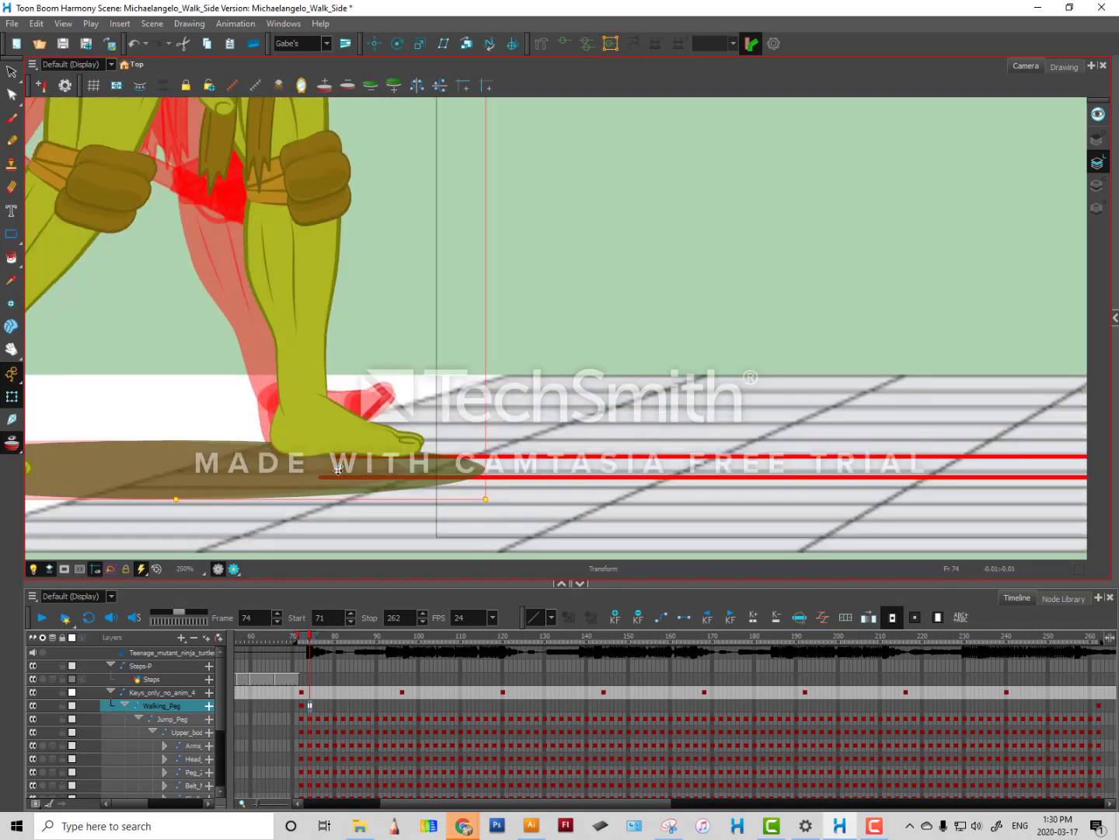
left_click_drag(302, 452, 331, 435)
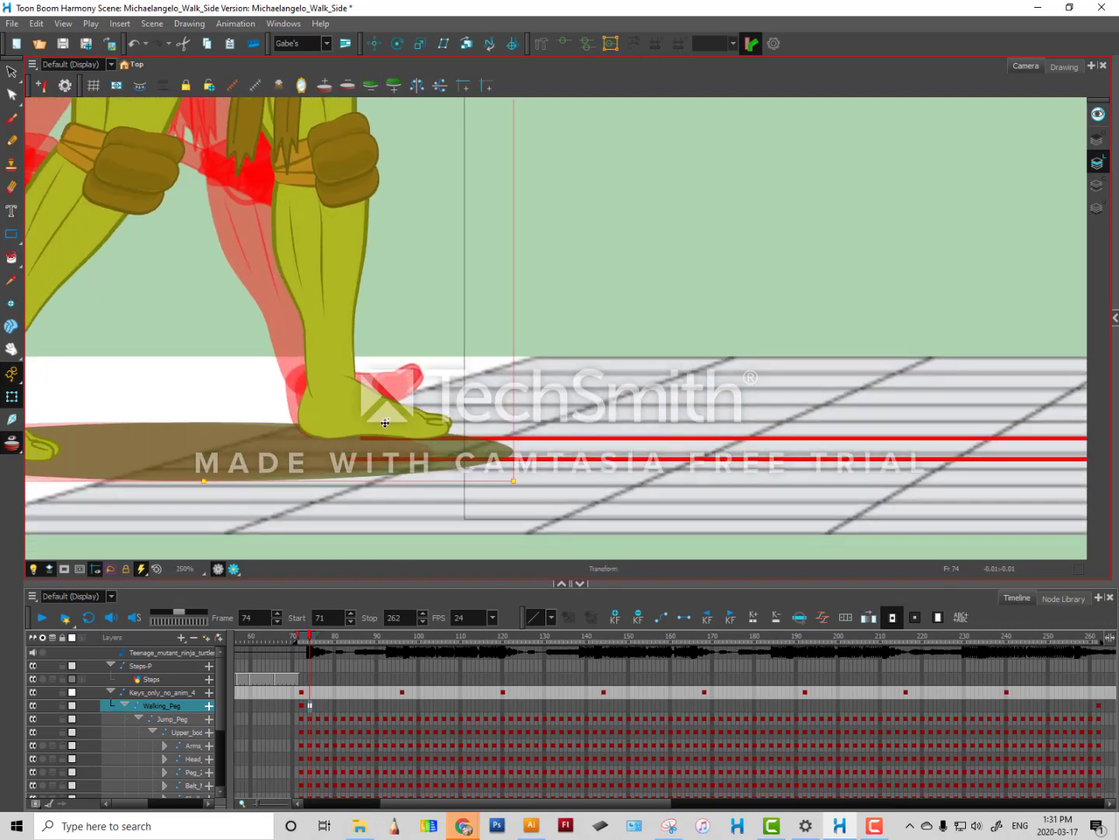
key("comma")
key("comma")
key("period")
key("period")
At frame 76, nudge the Walking_Peg forward until the planted foot lines up with its onion-skinned position from frame 74.
left_click(319, 705)
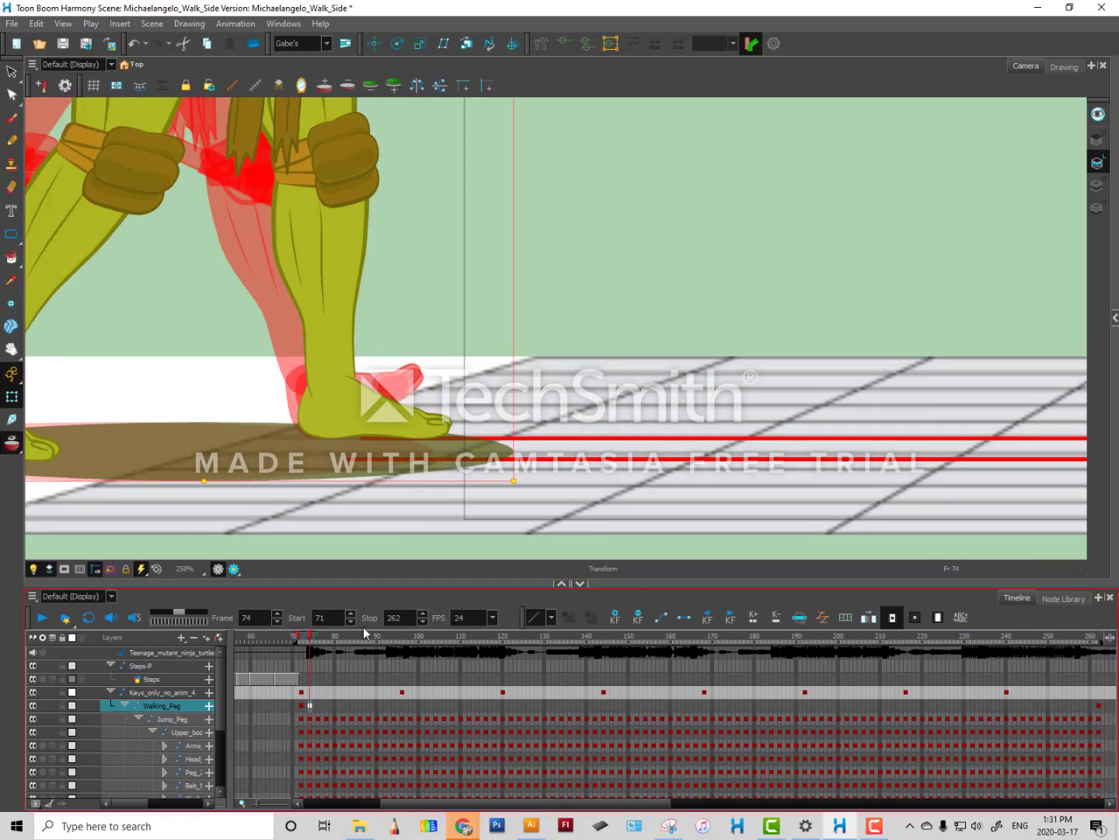
key("Right")
key("Right")
key("Right")
key("Right")
key("Right")
key("Right")
key("Right")
key("Right")
key("Right")
key("Right")
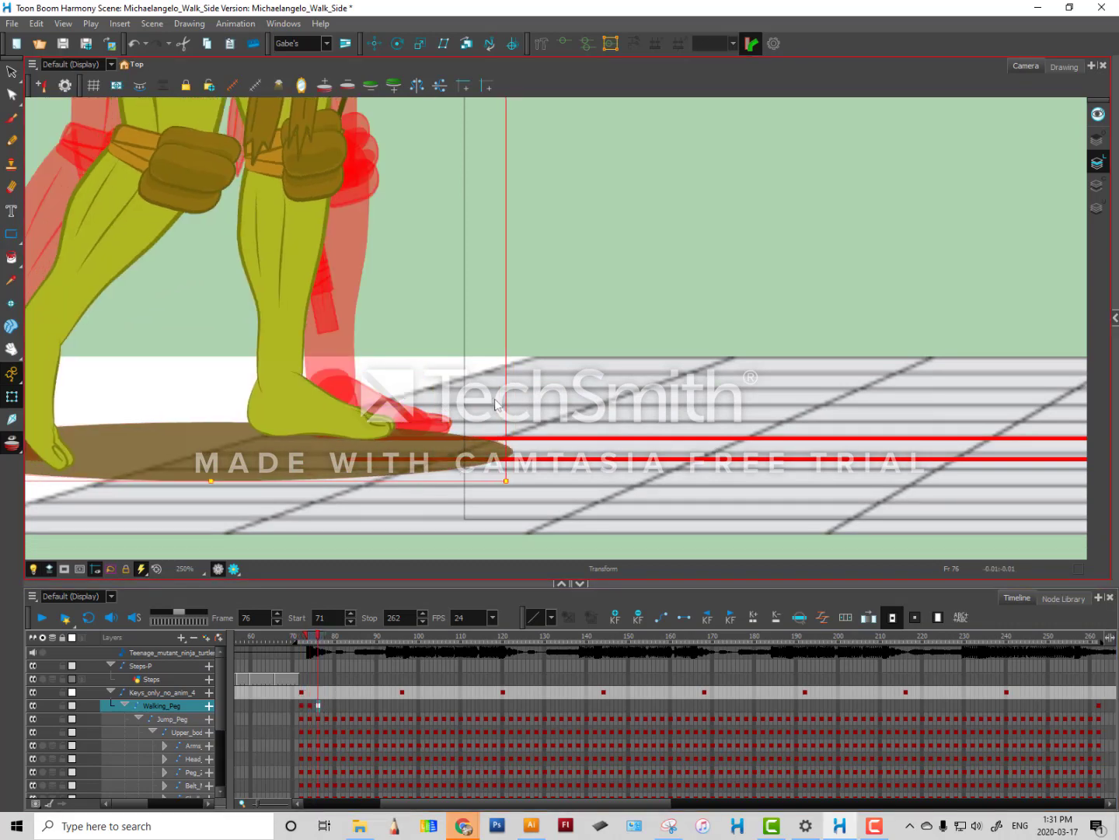
key("Left")
key("Left")
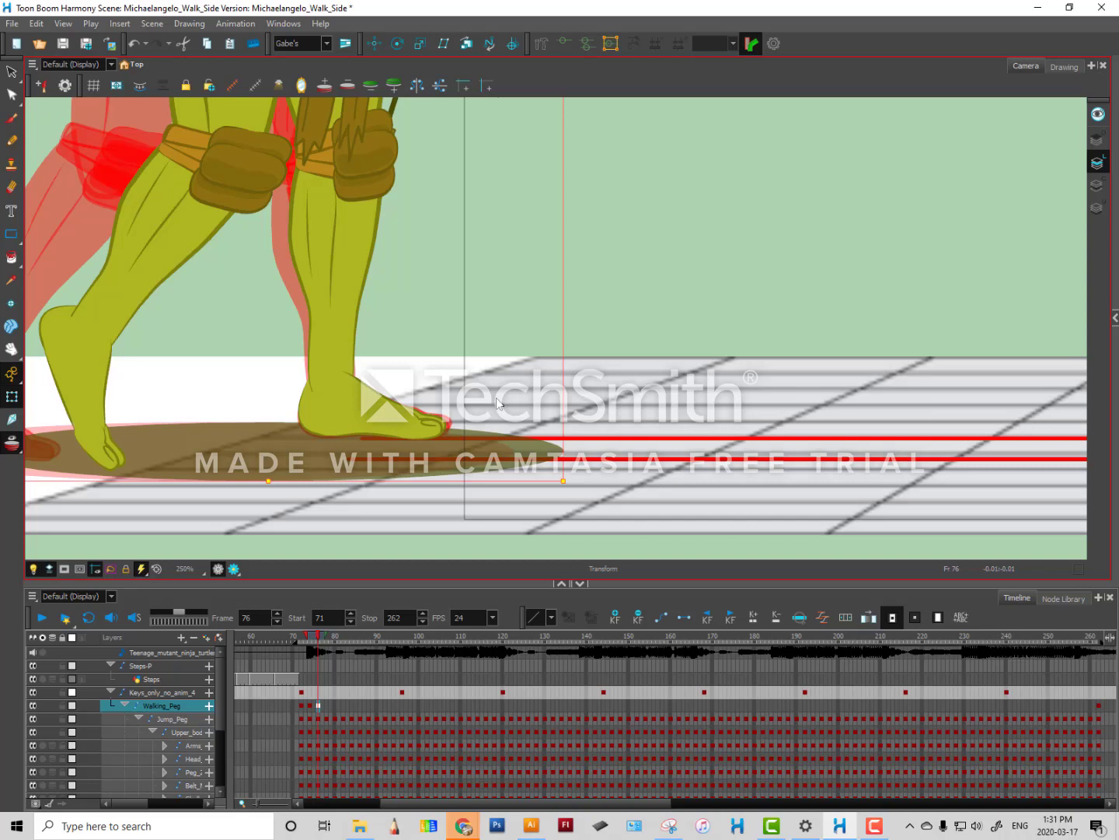
At frame 78, nudge the Walking_Peg forward until the planted foot overlaps its onion-skinned position from frame 76.
key("period")
key("period")
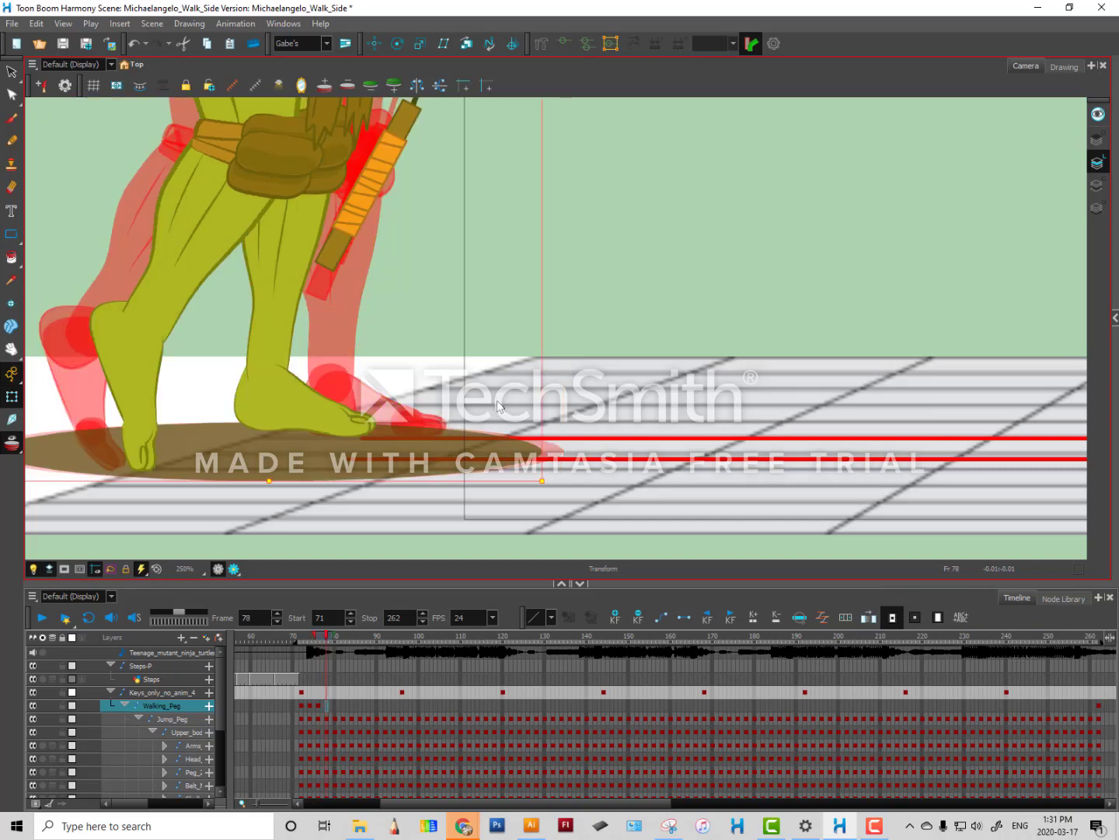
key("Right")
key("Right")
key("Right")
key("Right")
key("Right")
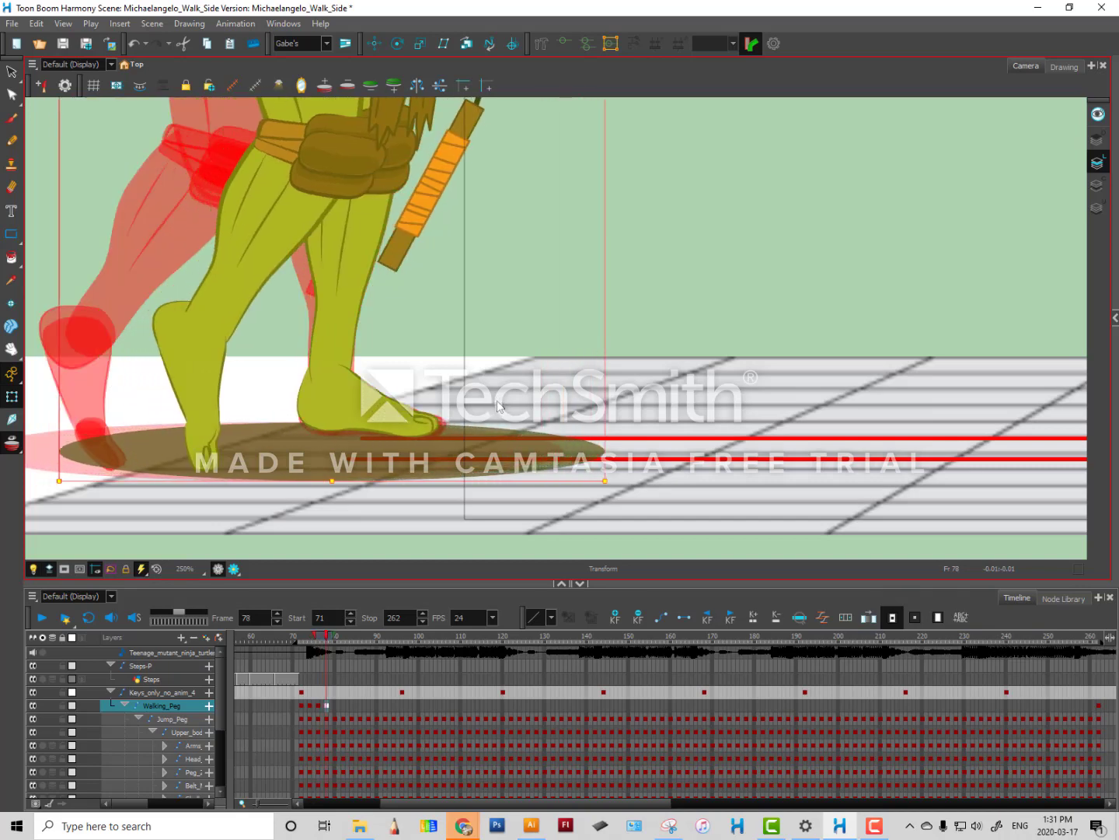
key("Right")
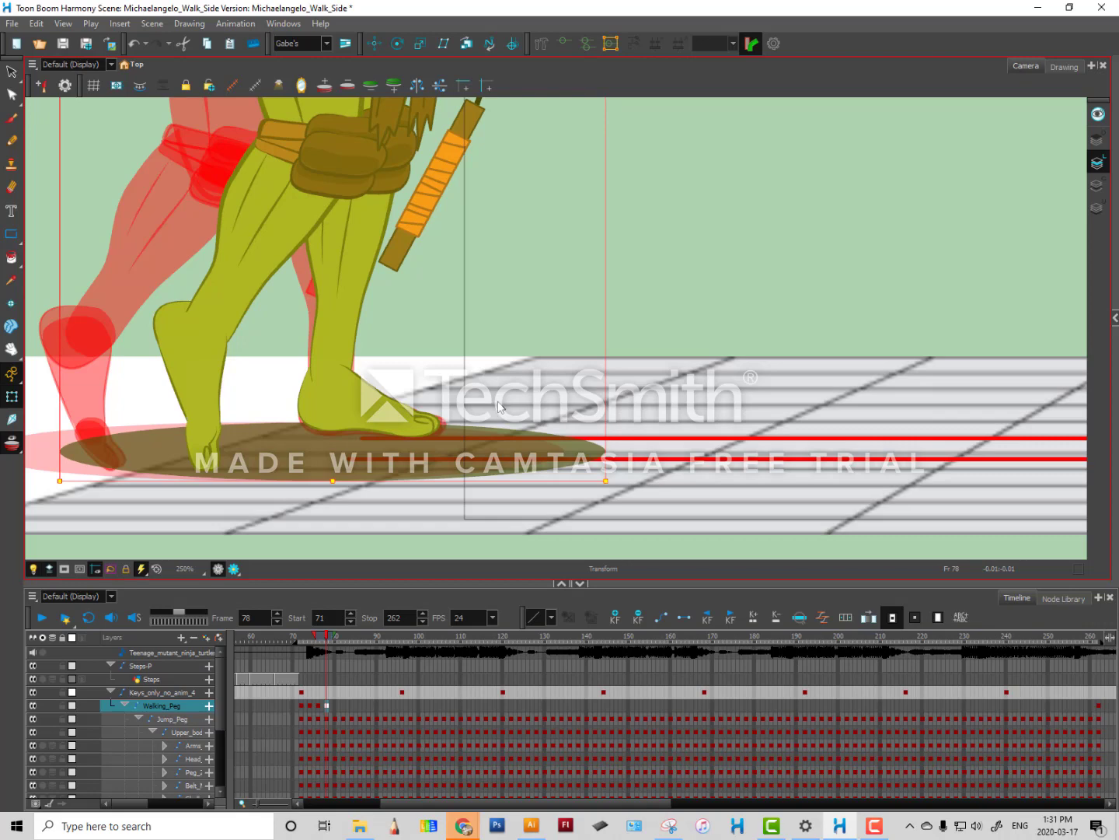
At frame 80, nudge the Walking_Peg forward until the planted foot overlaps its onion-skinned position from frame 78.
key("period")
key("period")
key("Right")
key("Right")
key("Right")
key("Right")
key("Right")
key("Right")
key("Right")
key("Right")
key("Right")
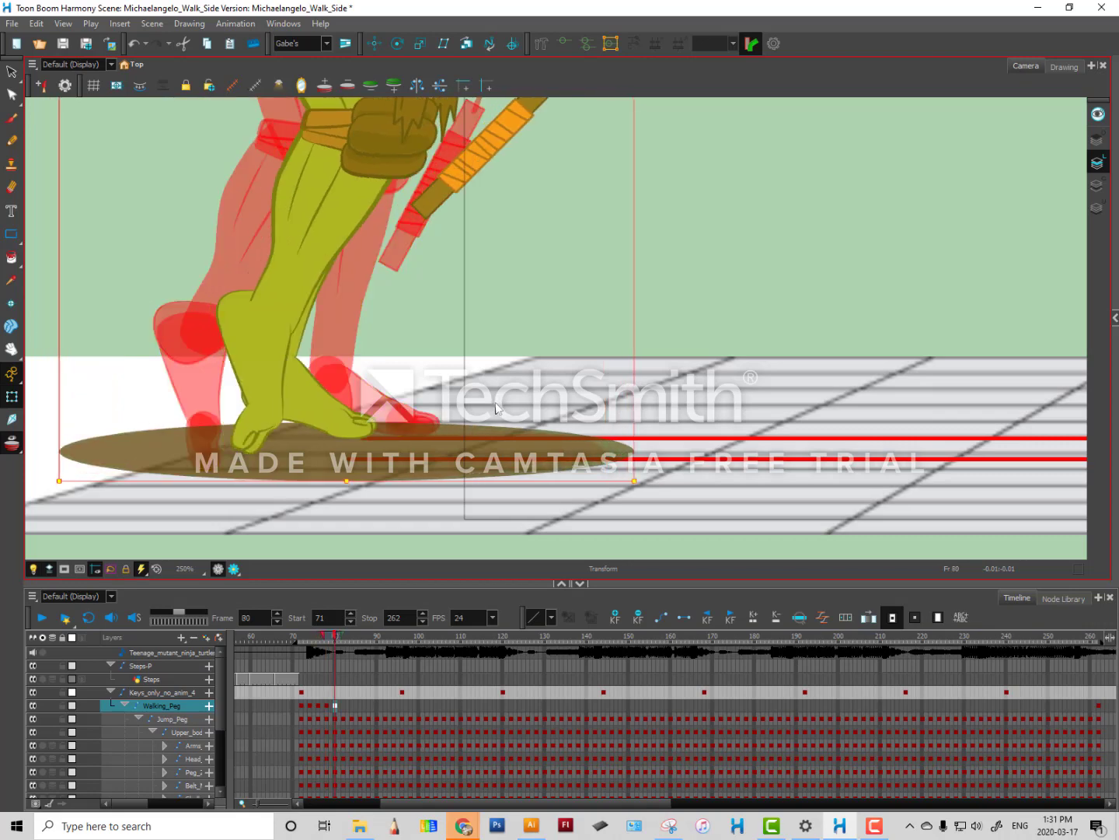
key("Left")
key("Left")
key("Left")
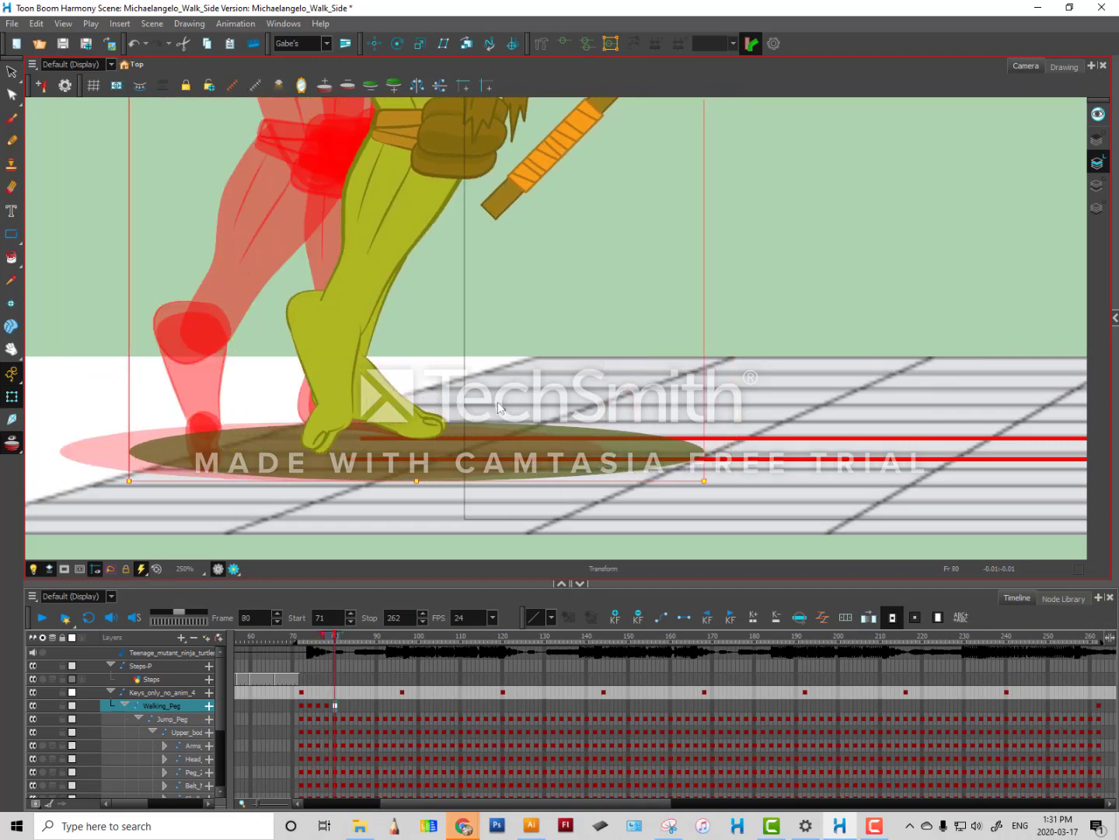
At frame 82, nudge the Walking_Peg forward until the planted toes match their onion-skinned position from frame 80.
key("period")
key("period")
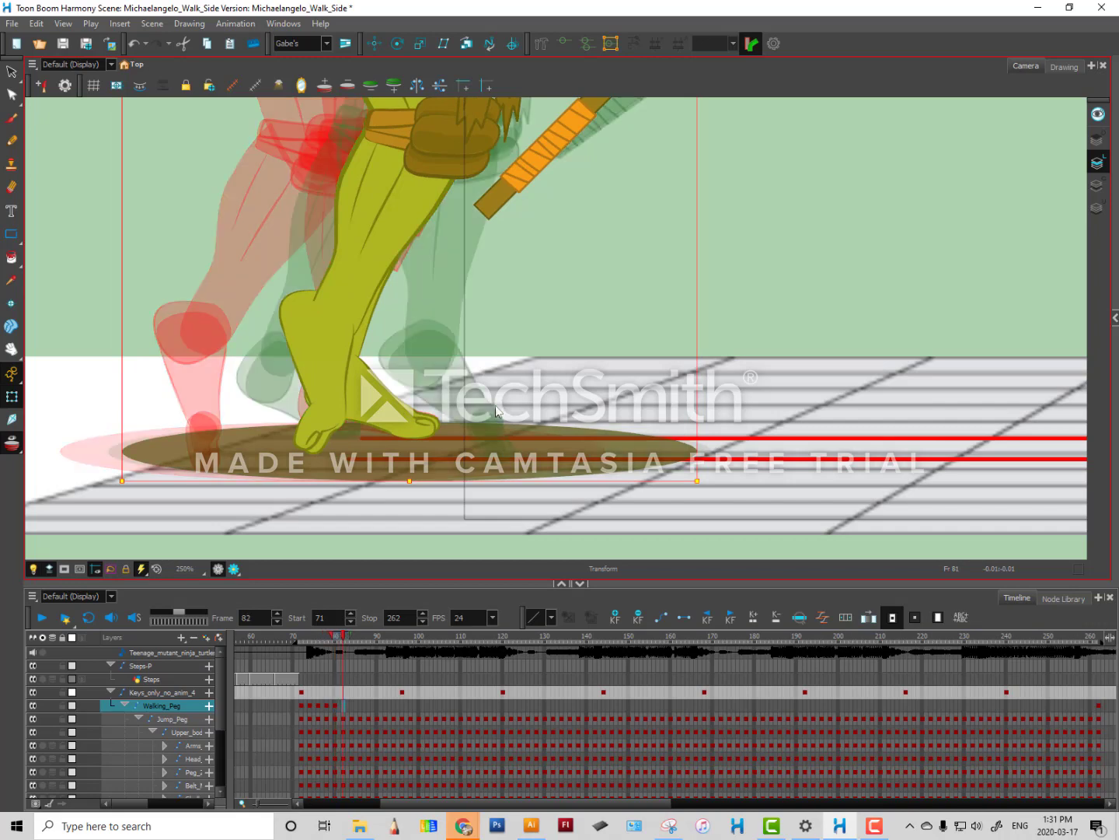
key("Right")
key("Right")
key("Right")
key("Right")
key("Right")
key("Right")
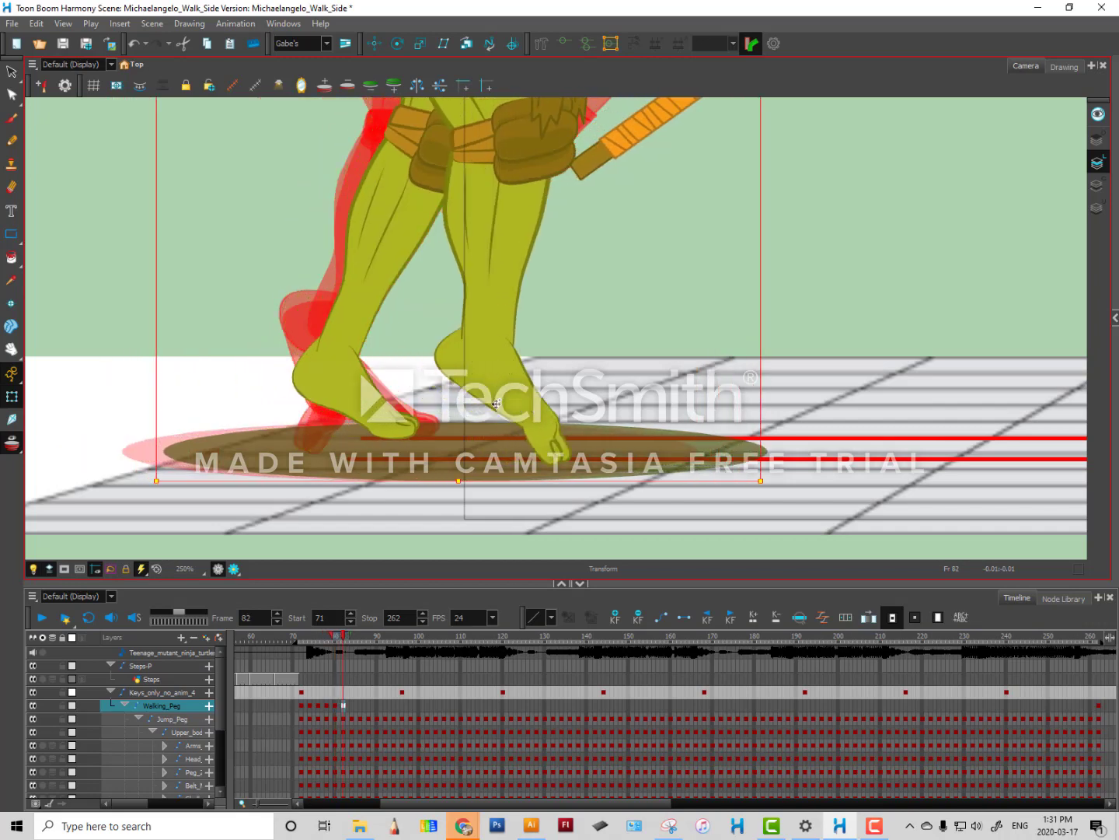
At frame 84, nudge the Walking_Peg forward until the rear foot's toes line up with their onion-skinned position from frame 82.
key("period")
key("period")
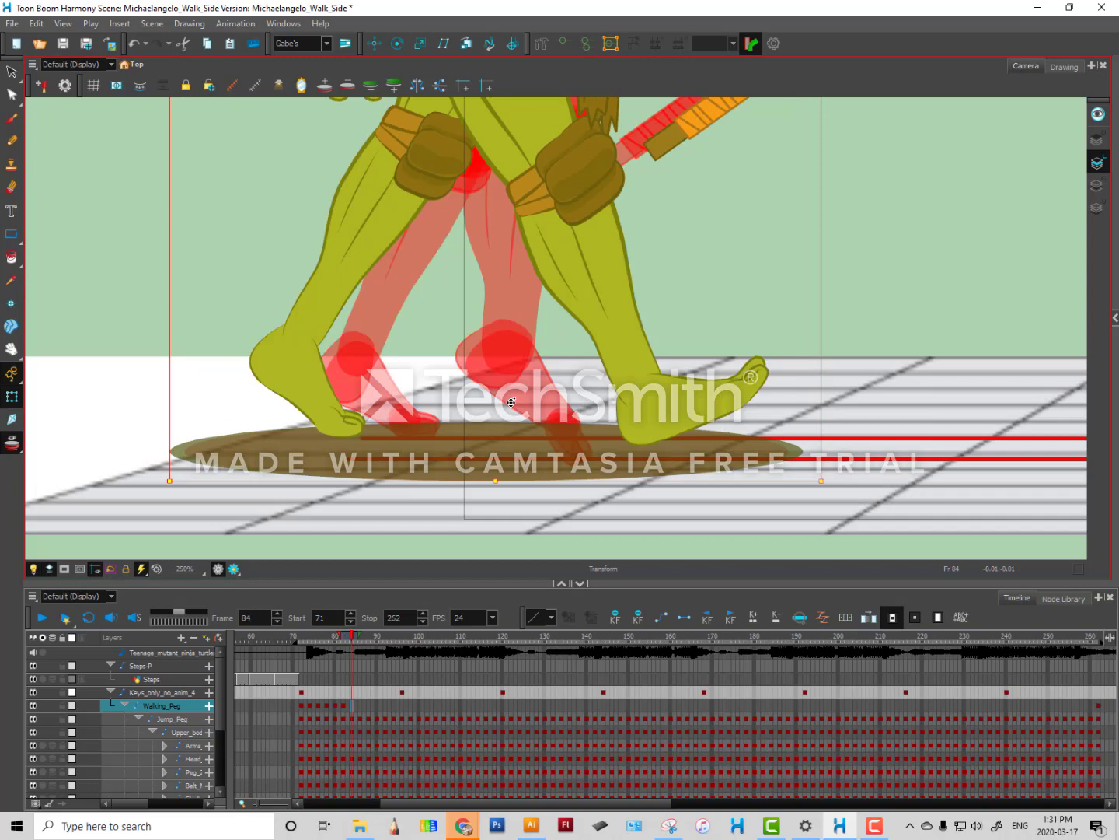
key("Right")
key("Right")
key("Right")
key("Right")
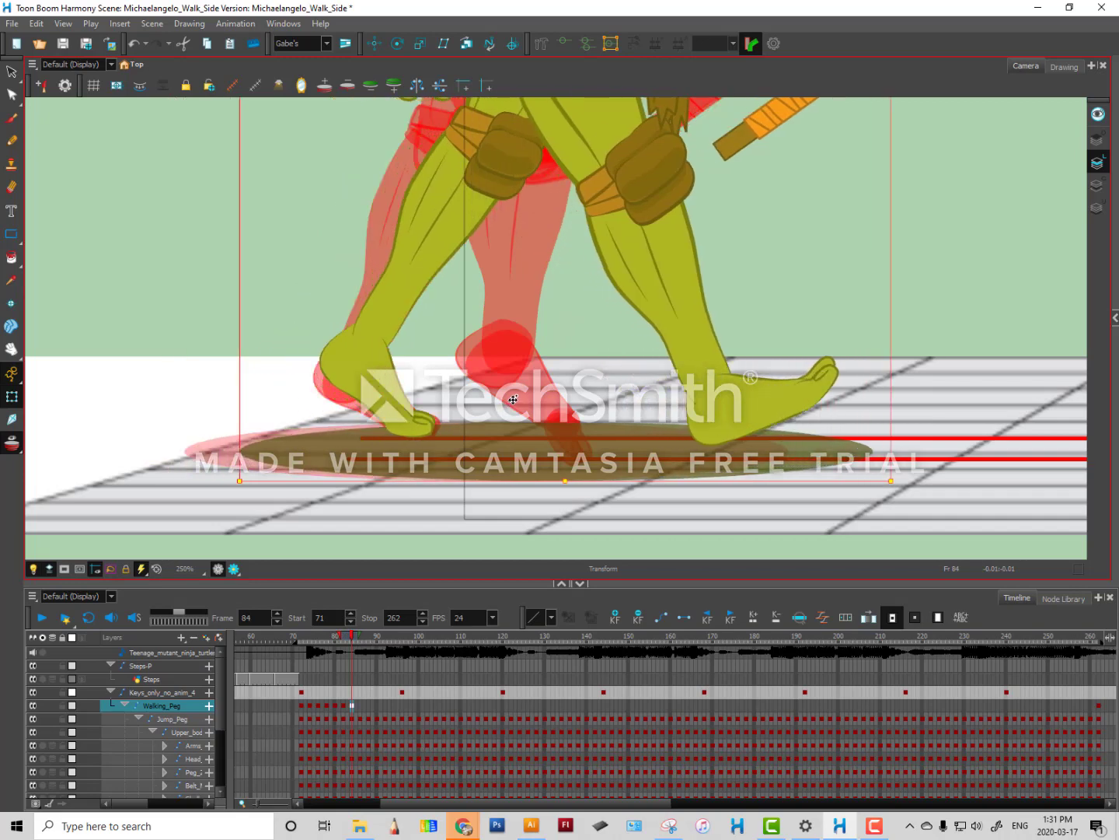
key("Right")
At frame 86, nudge the Walking_Peg forward until the front heel lines up with its onion-skinned heel contact from frame 84.
key("period")
key("period")
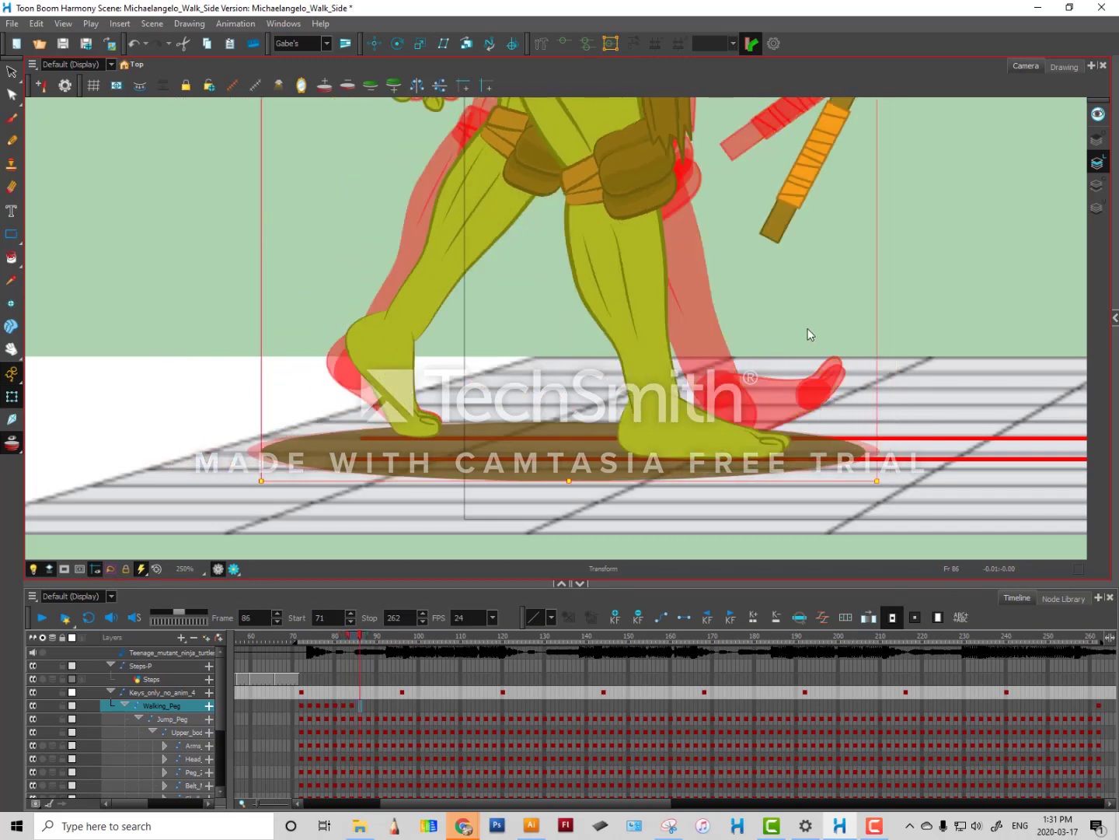
key("Right")
key("Right")
key("Right")
key("Right")
key("Right")
key("Right")
key("Right")
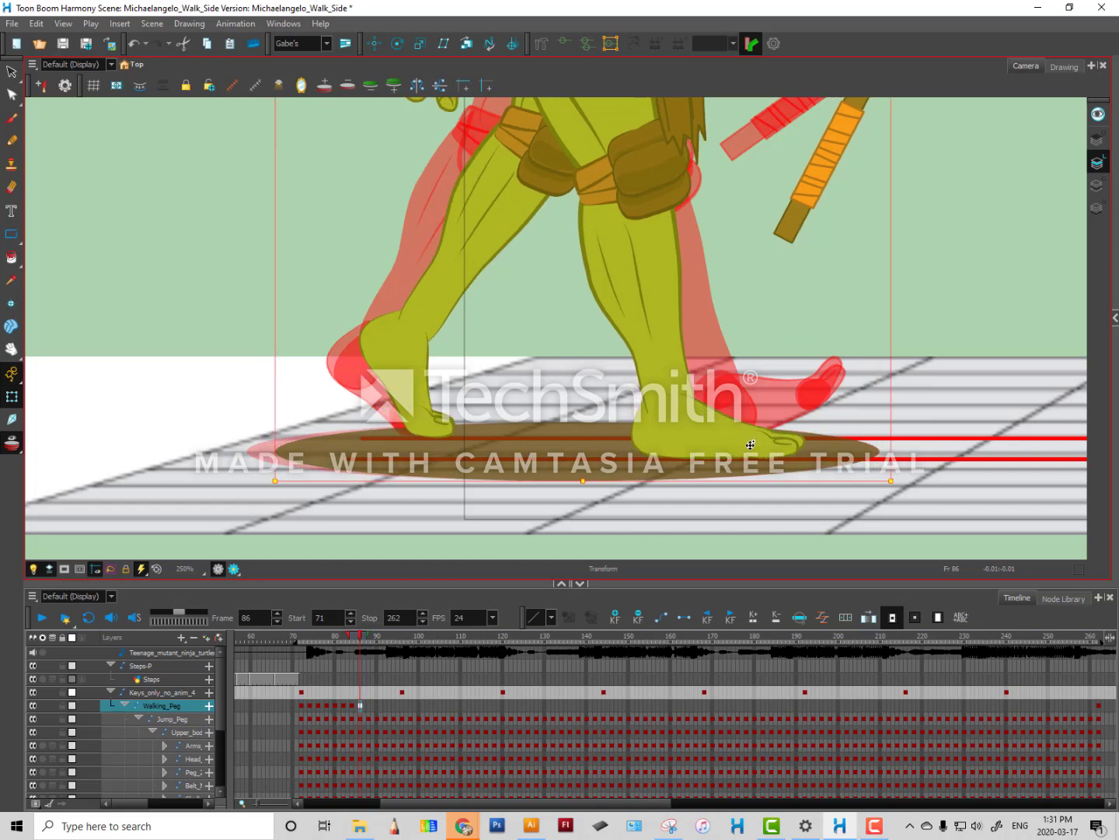
key("Right")
key("Right")
key("Right")
key("Right")
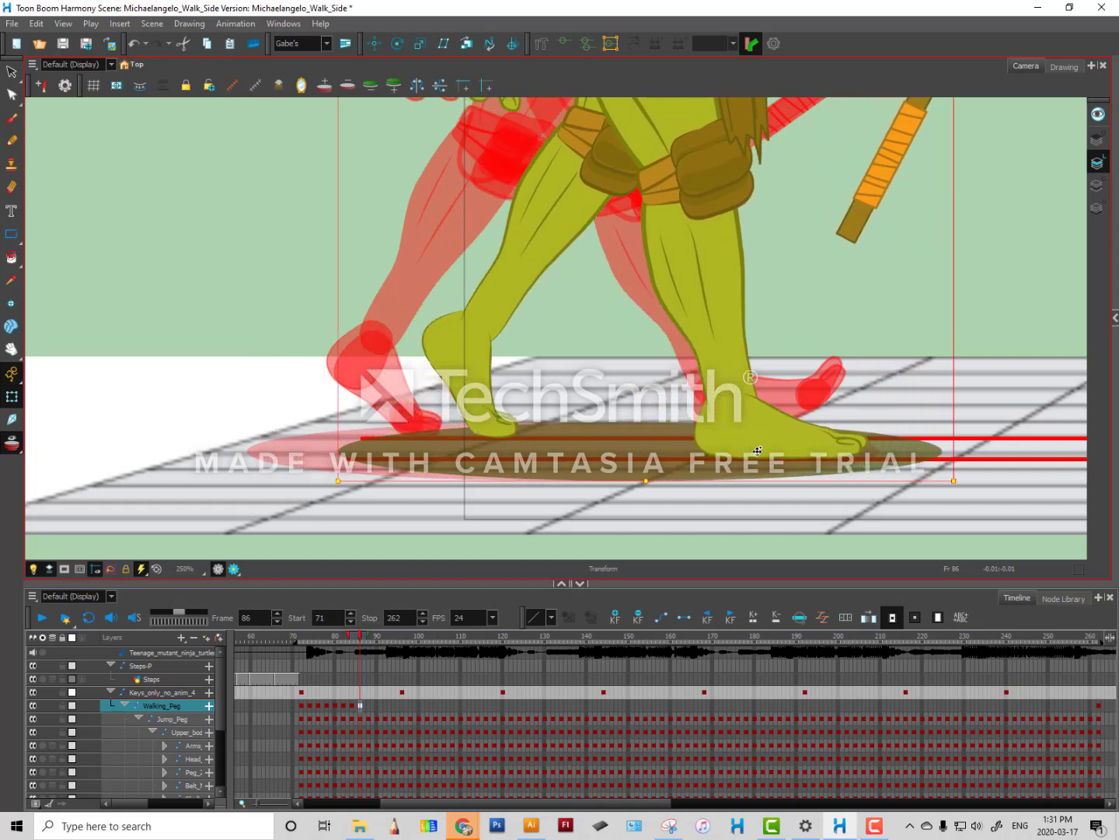
key("Left")
key("Left")
Step through the Walking_Peg keyframes from frame 72 to frame 86 and check the planted foot for sliding.
left_click(305, 707)
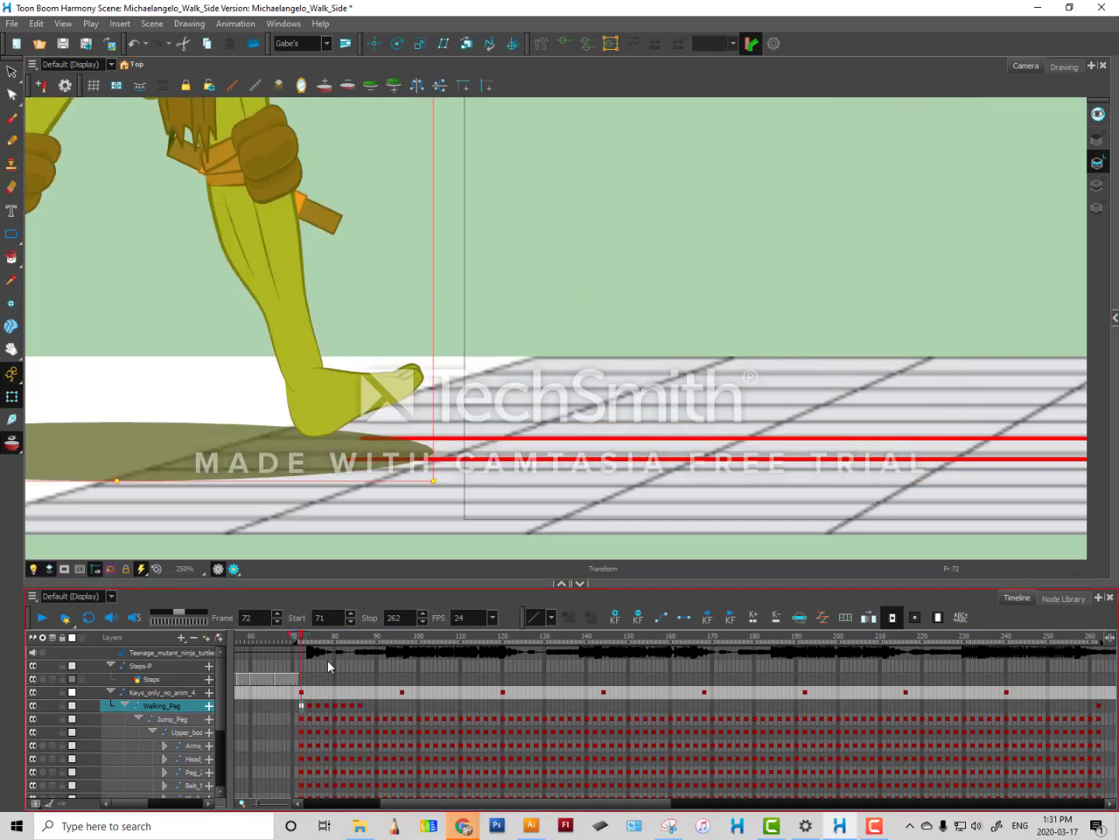
key("apostrophe")
key("apostrophe")
key("apostrophe")
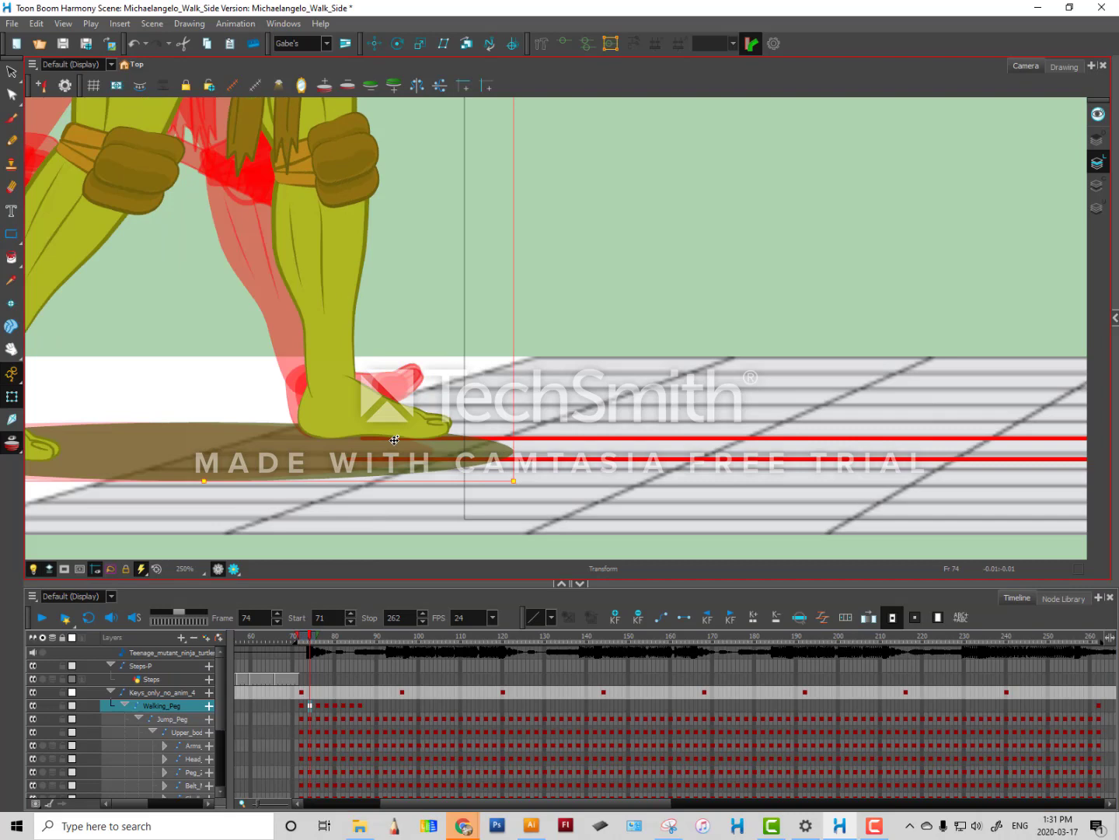
key("apostrophe")
key("apostrophe")
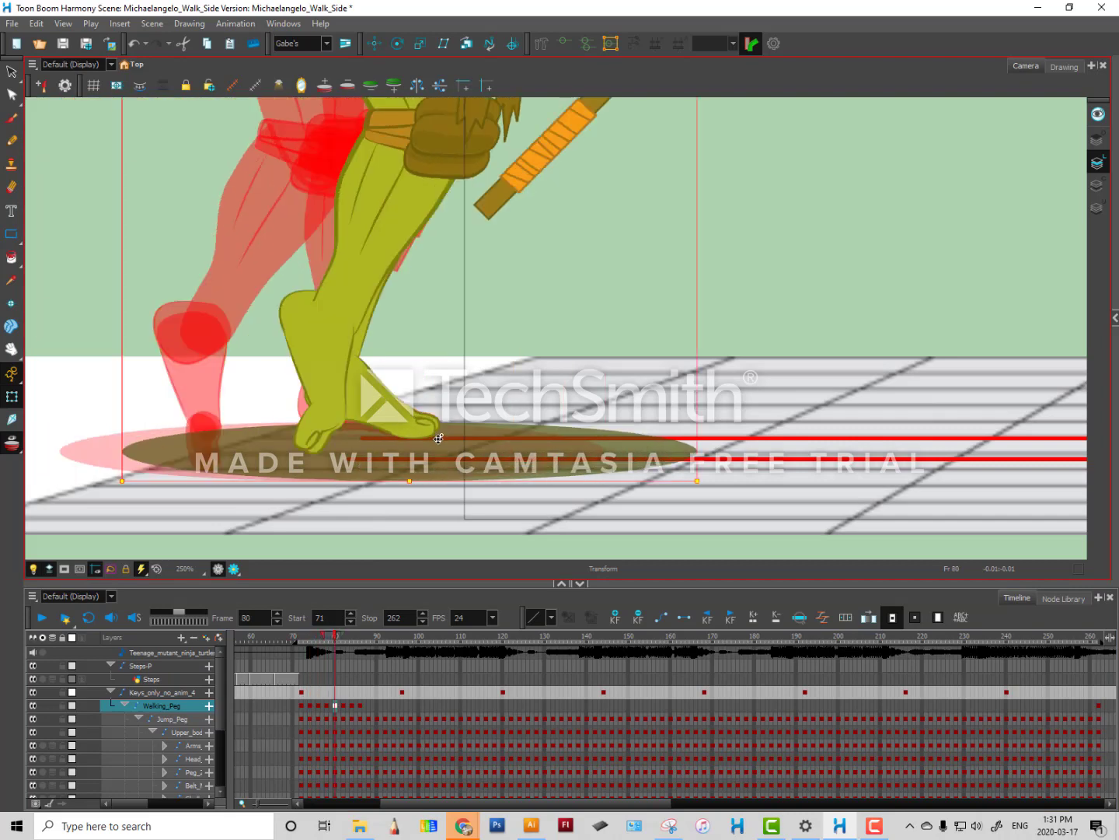
key("apostrophe")
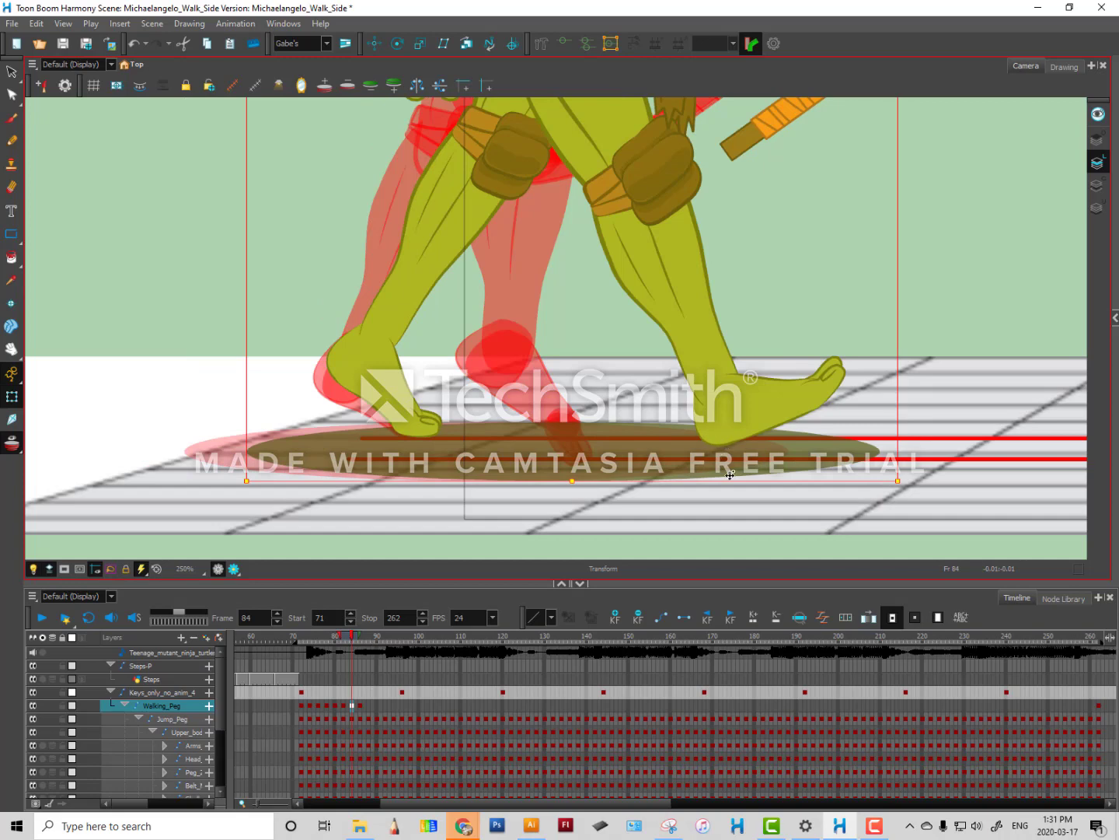
key("apostrophe")
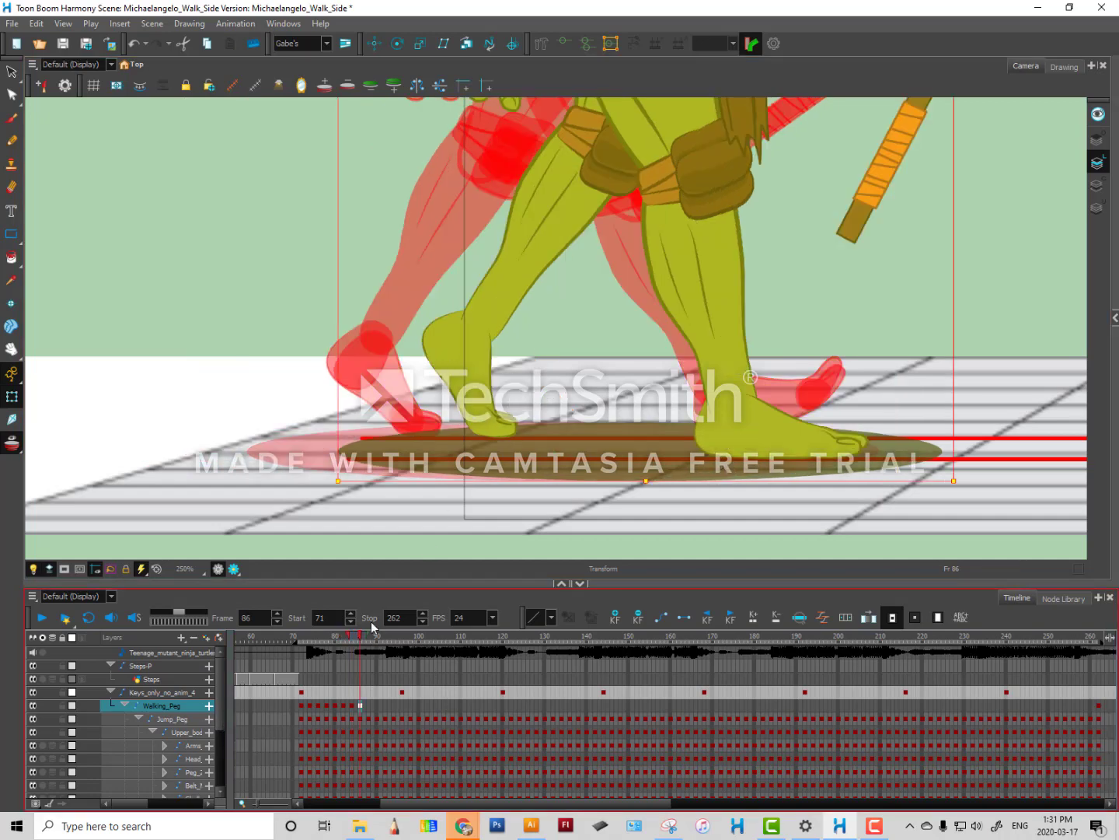
At frame 86, select the whole trailing leg and skew it backward so its toes meet their onion-skinned position from frame 84.
left_click(318, 283)
left_click_drag(540, 324, 527, 294)
left_click(495, 393)
key("b")
key("b")
key("b")
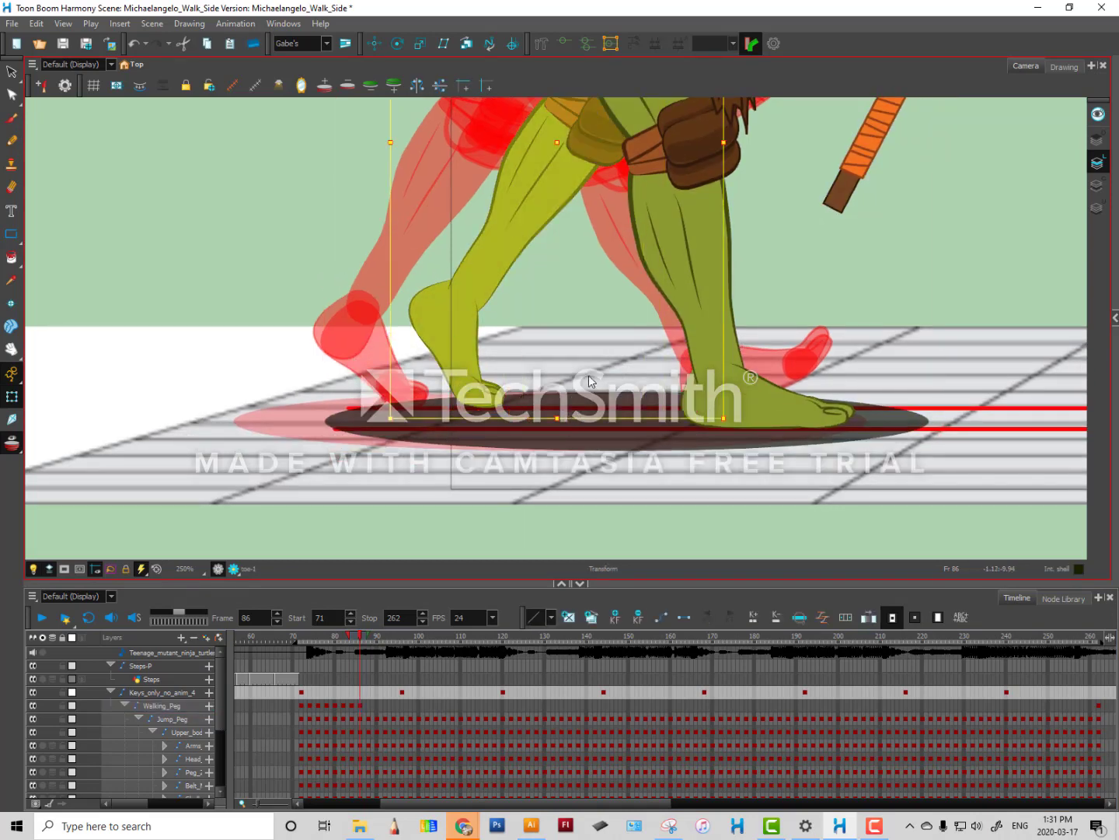
scroll(591, 342, "down", 2)
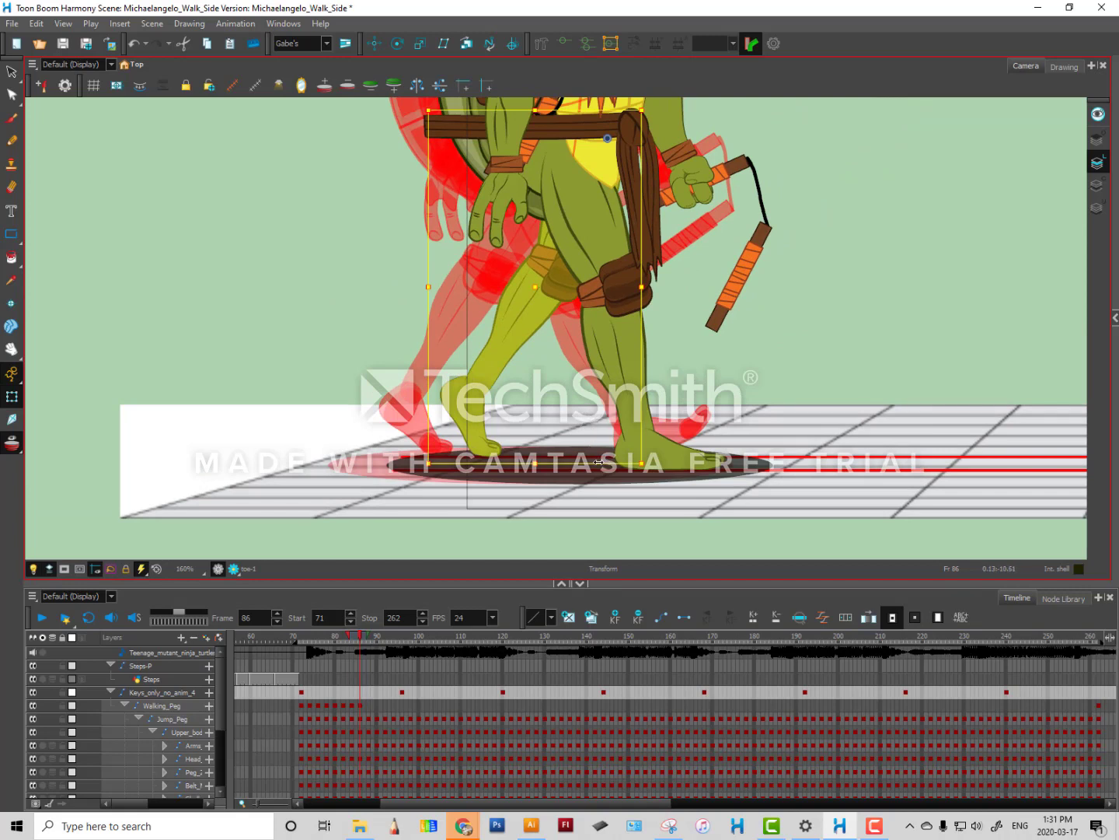
left_click_drag(594, 464, 549, 466)
At frame 88, nudge the Walking_Peg forward until the front planted foot overlaps its onion-skinned position from frame 86.
left_click(368, 704)
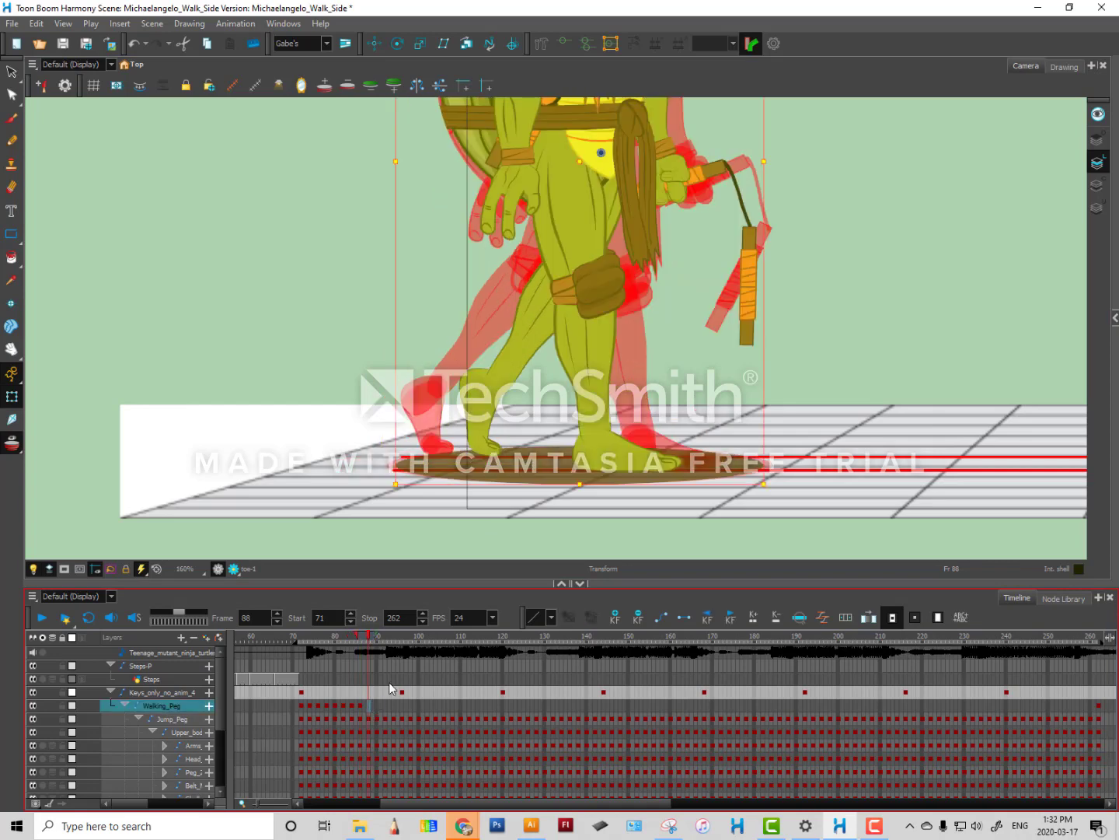
key("Right")
key("Right")
key("Right")
key("Right")
key("Right")
key("Right")
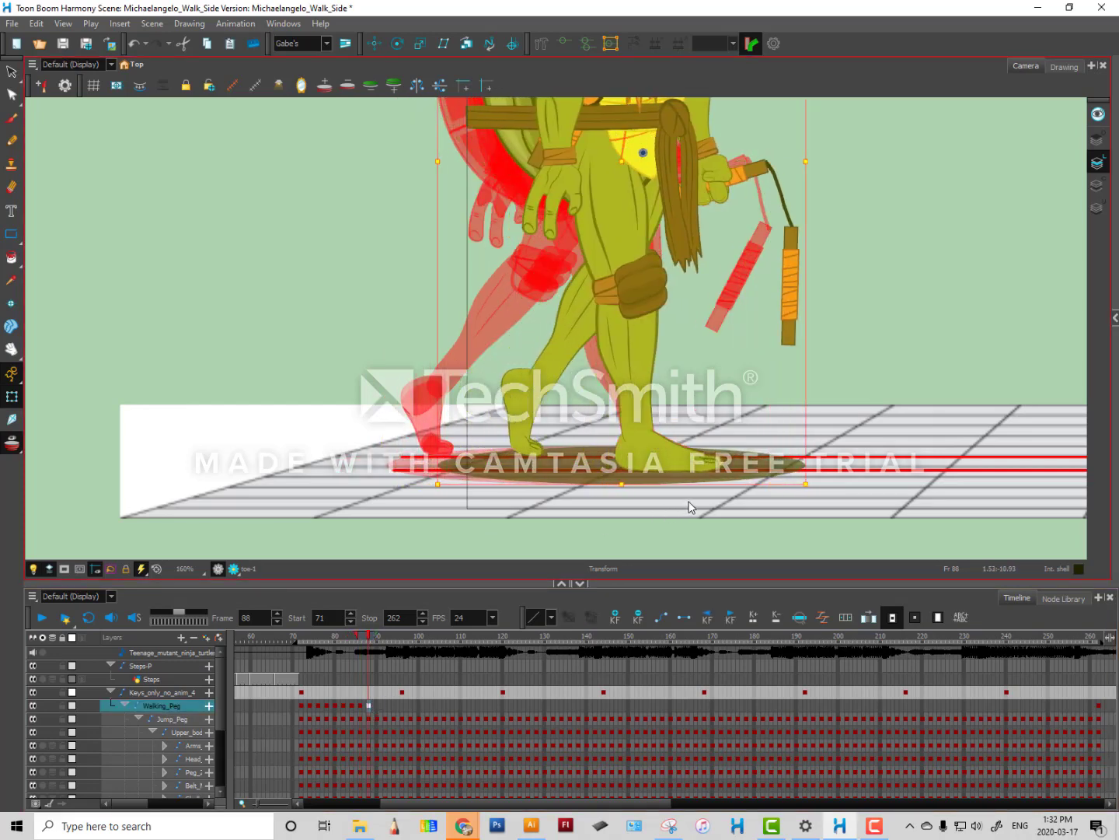
At frame 88, select the trailing leg's lower section and pull it backward and slightly up toward the previous pose.
left_click(529, 446)
key("b")
key("b")
key("b")
key("b")
key("b")
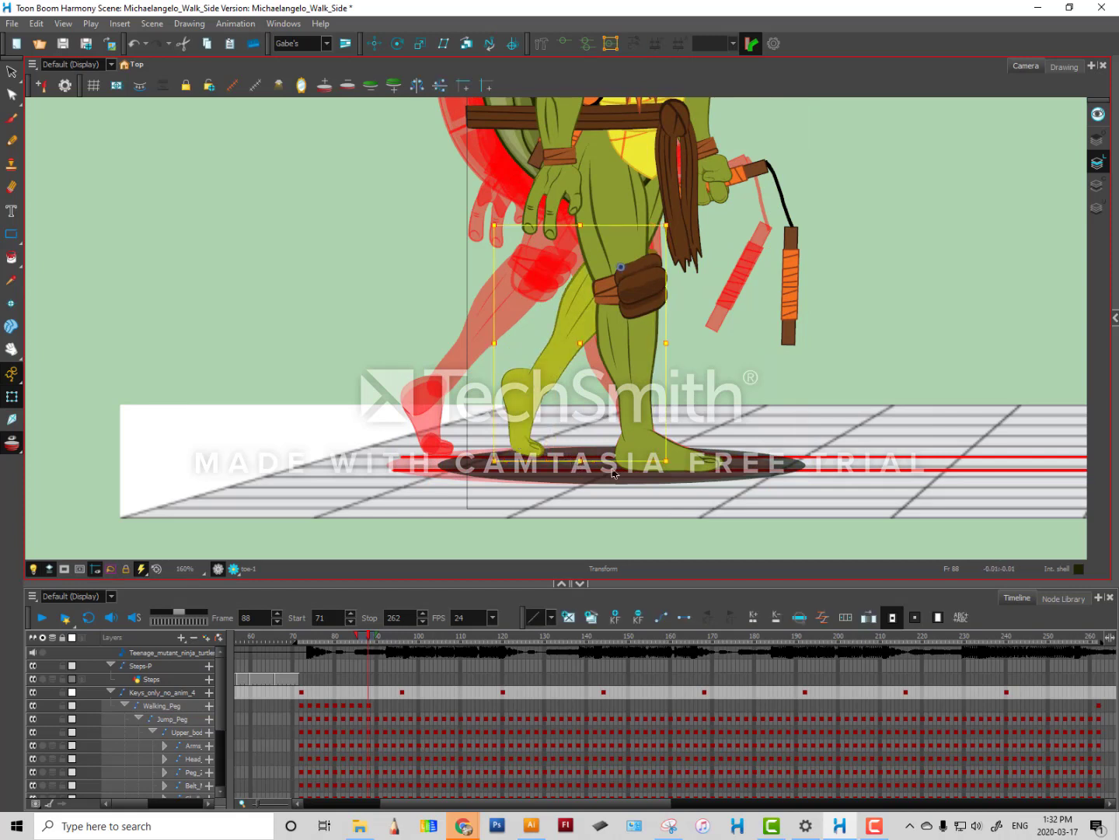
left_click_drag(693, 465, 645, 456)
Select the trailing foot at frame 88 and skew it so the toes point down and backward.
key("shift+b")
key("shift+b")
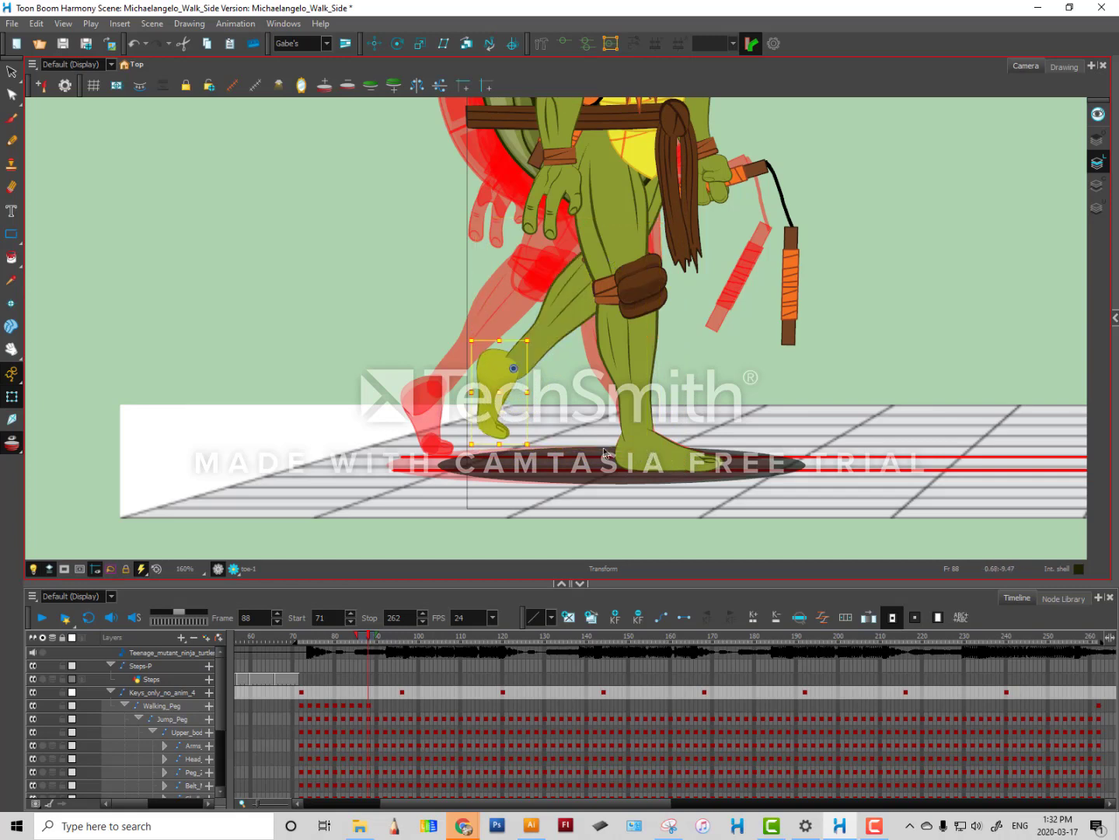
left_click_drag(535, 444, 488, 404)
key("ctrl+z")
key("shift+b")
key("ctrl+z")
key("ctrl+z")
key("ctrl+z")
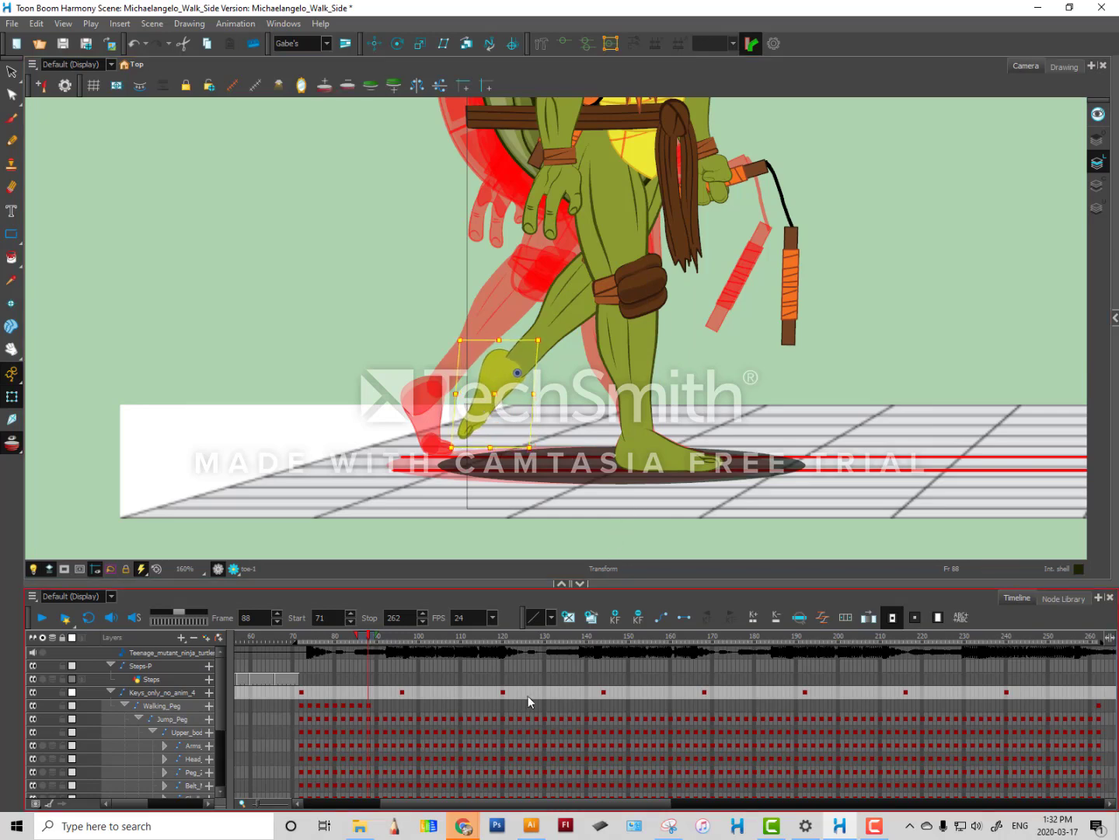
At frame 90, move the Walking_Peg forward until the planted foot lines up with its onion-skinned position from frame 88.
left_click(352, 718)
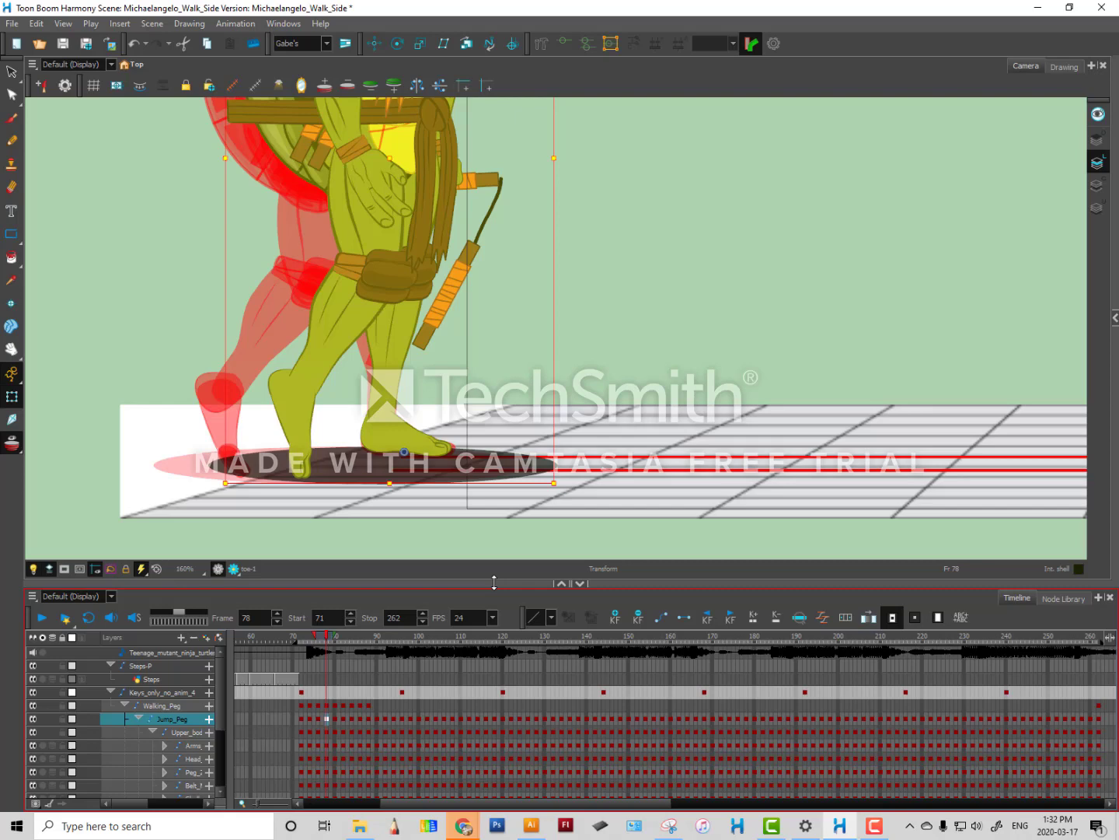
key("period")
key("period")
key("period")
key("period")
key("period")
key("period")
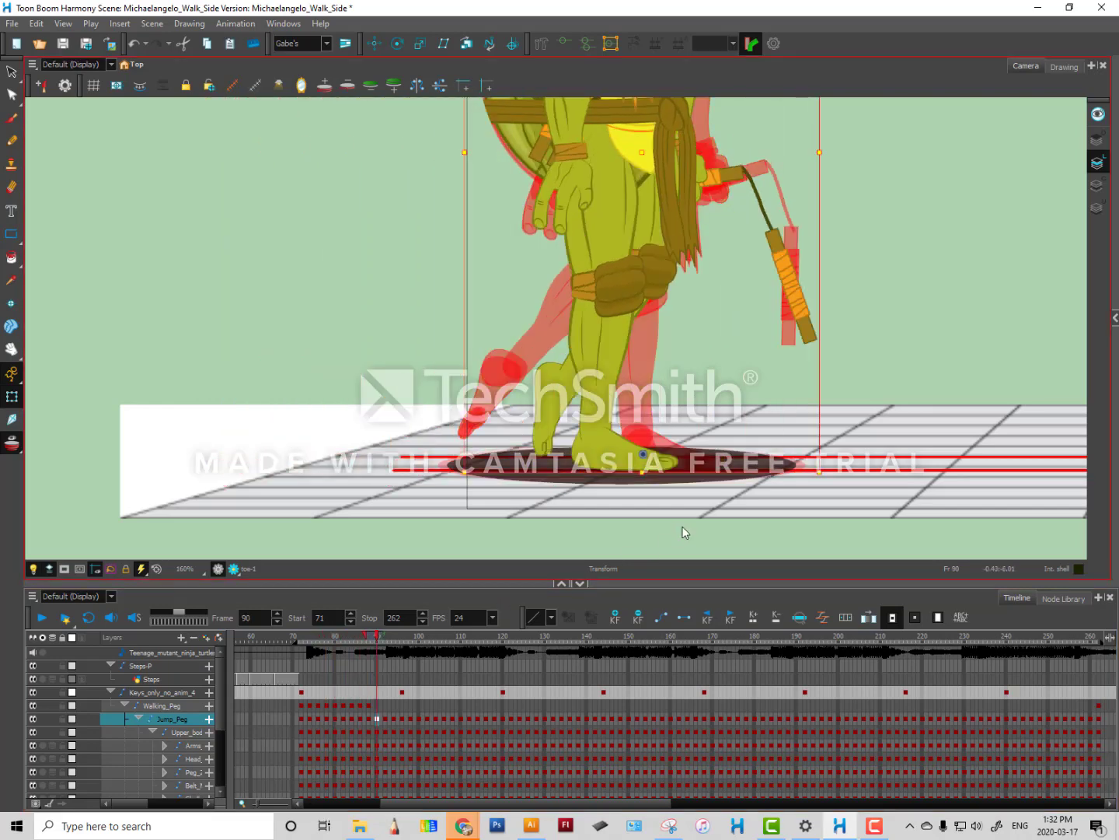
left_click(378, 705)
key("Right")
key("Right")
key("Right")
key("Right")
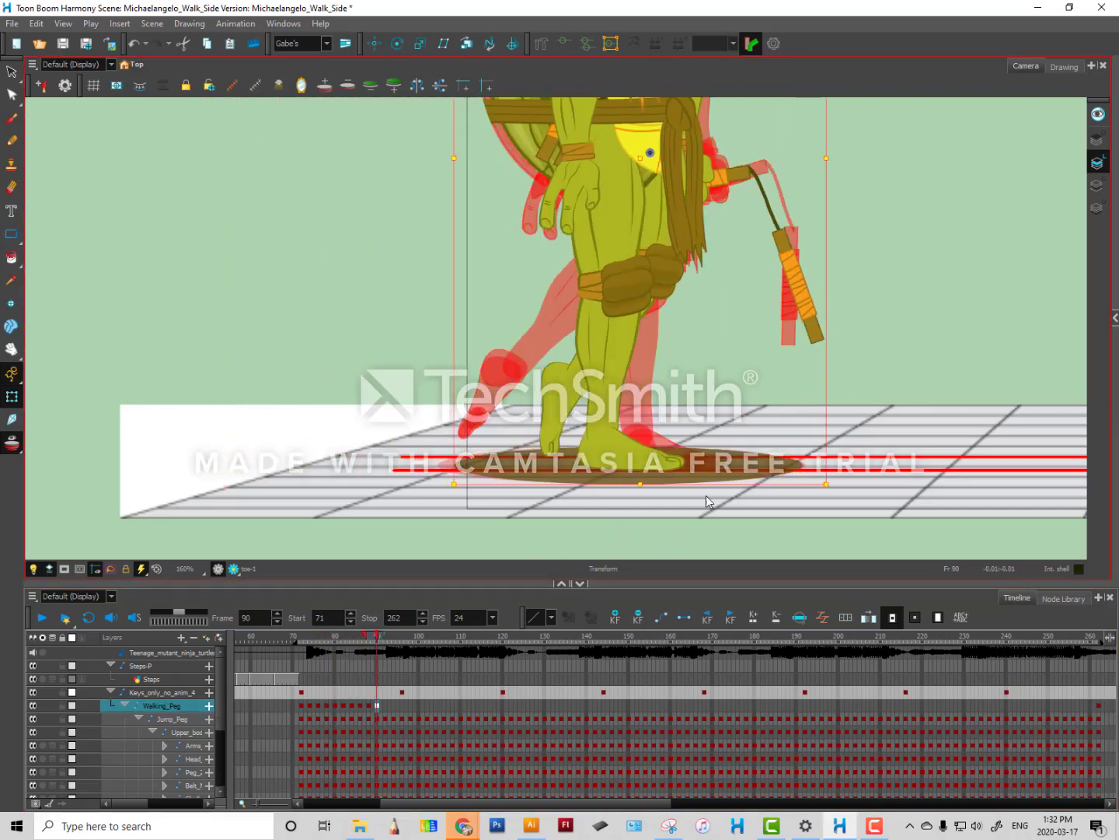
left_click_drag(707, 503, 727, 504)
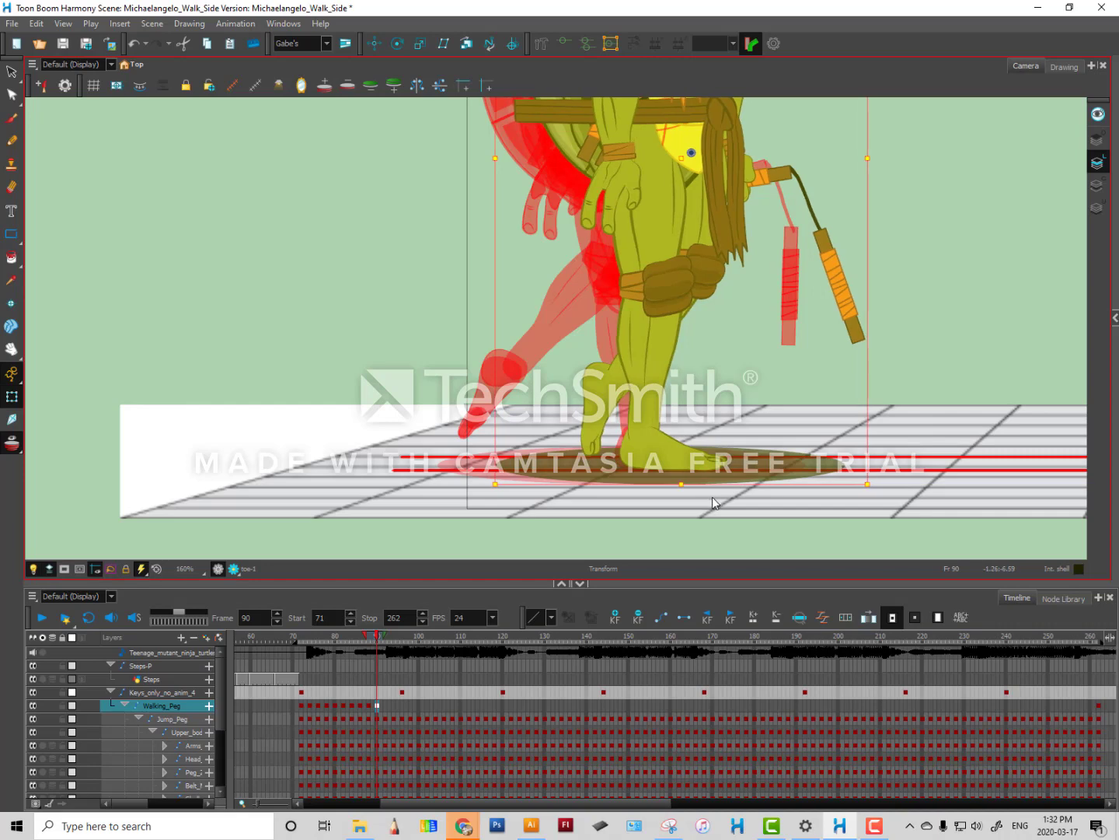
Collapse the Jump_Peg and delete the Jump_Peg and Shadow-P keyframes from frame 98 onward, keeping only the first cycle.
left_click(402, 692)
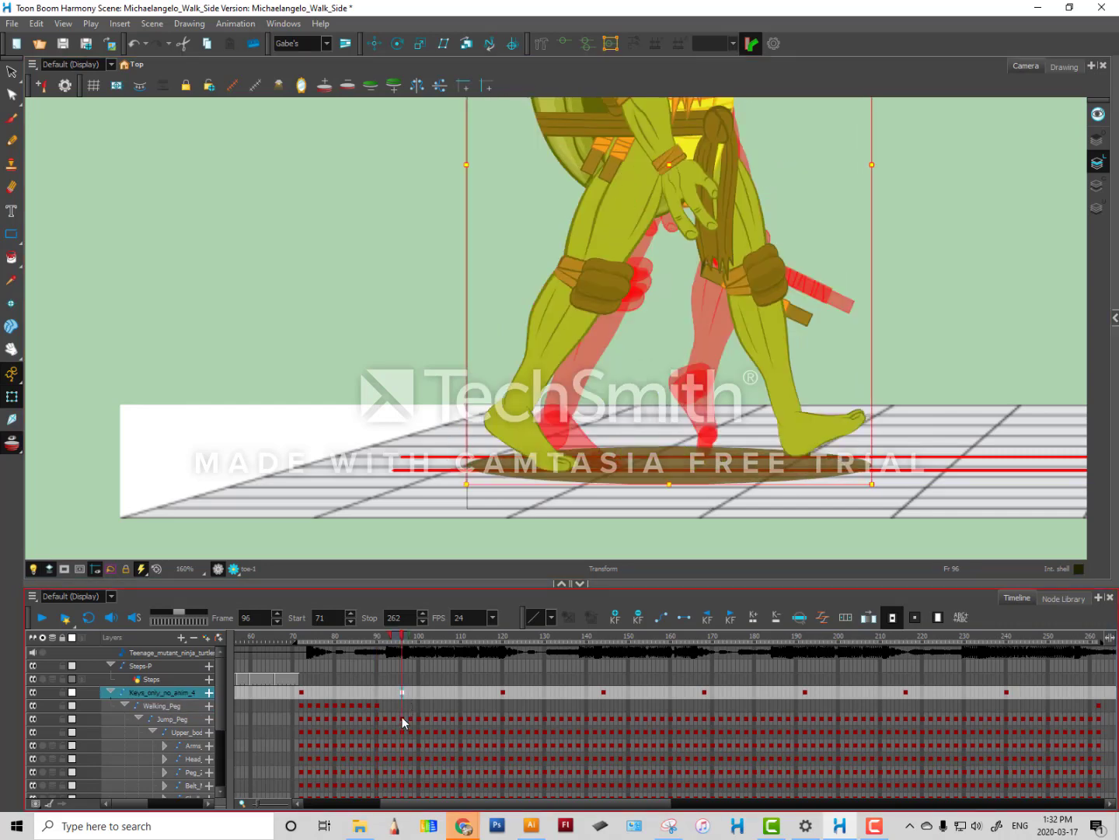
left_click(137, 718)
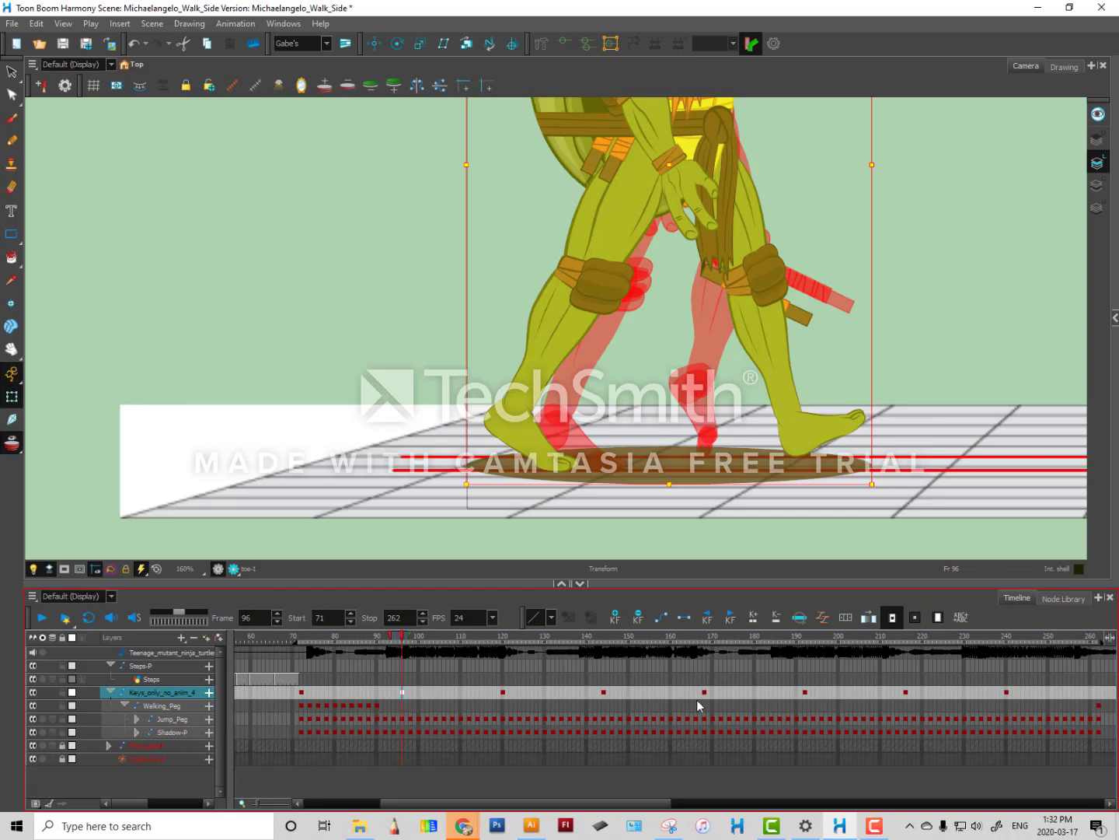
left_click_drag(409, 721, 922, 721)
key("Delete")
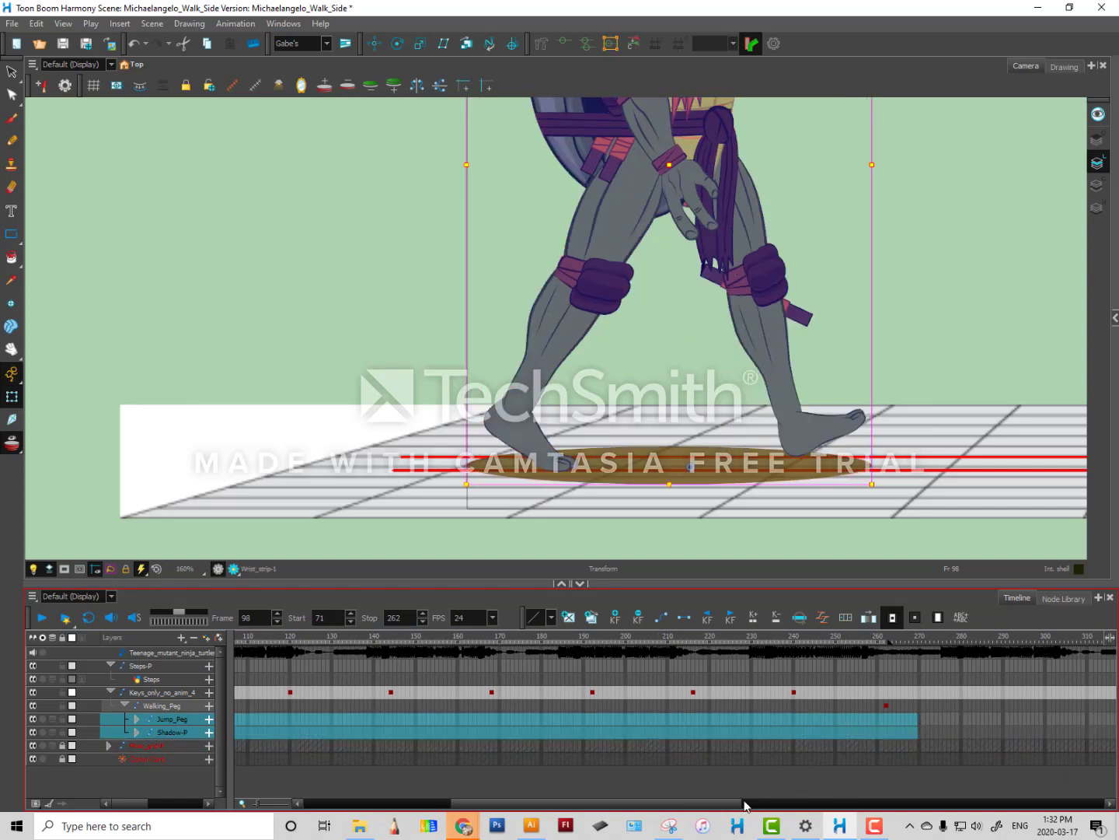
left_click(745, 804)
left_click_drag(754, 803, 360, 803)
left_click_drag(402, 719, 502, 732)
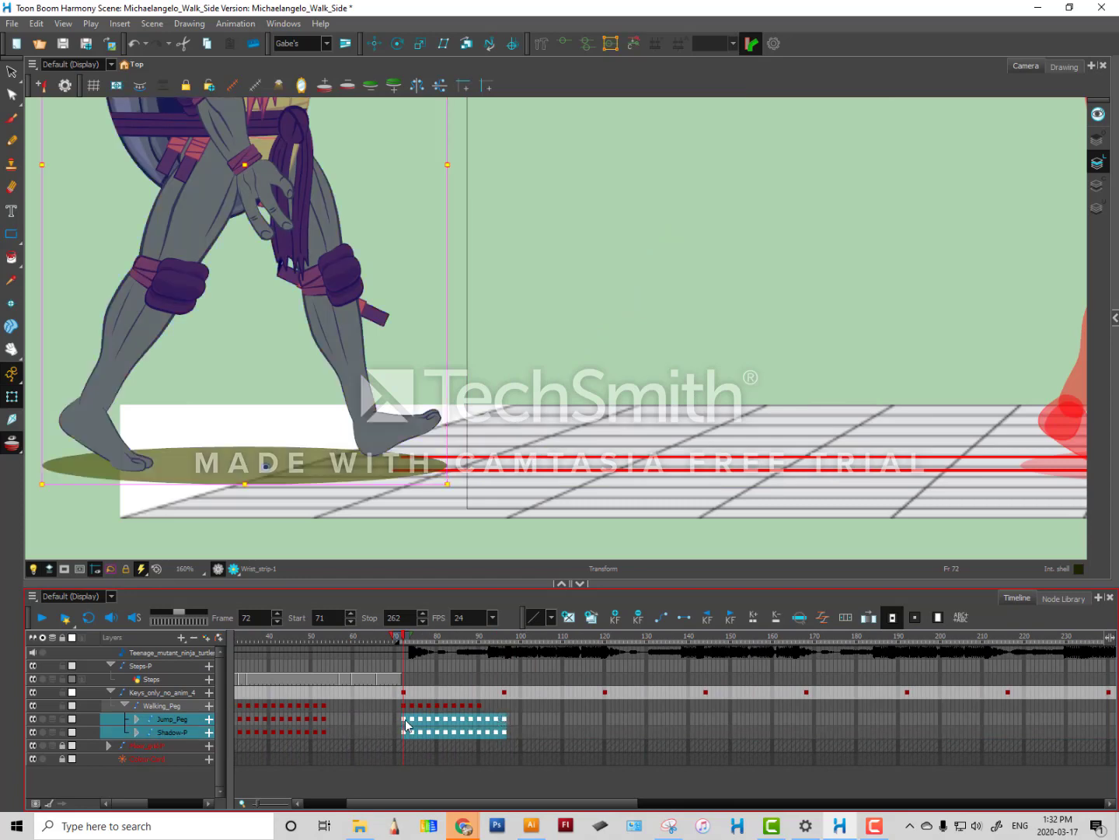
At frame 74, select the whole trailing leg and skew it backward toward the foot's onion-skinned position from frame 72.
left_click(407, 720)
left_click(411, 719)
left_click(404, 718)
left_click(411, 719)
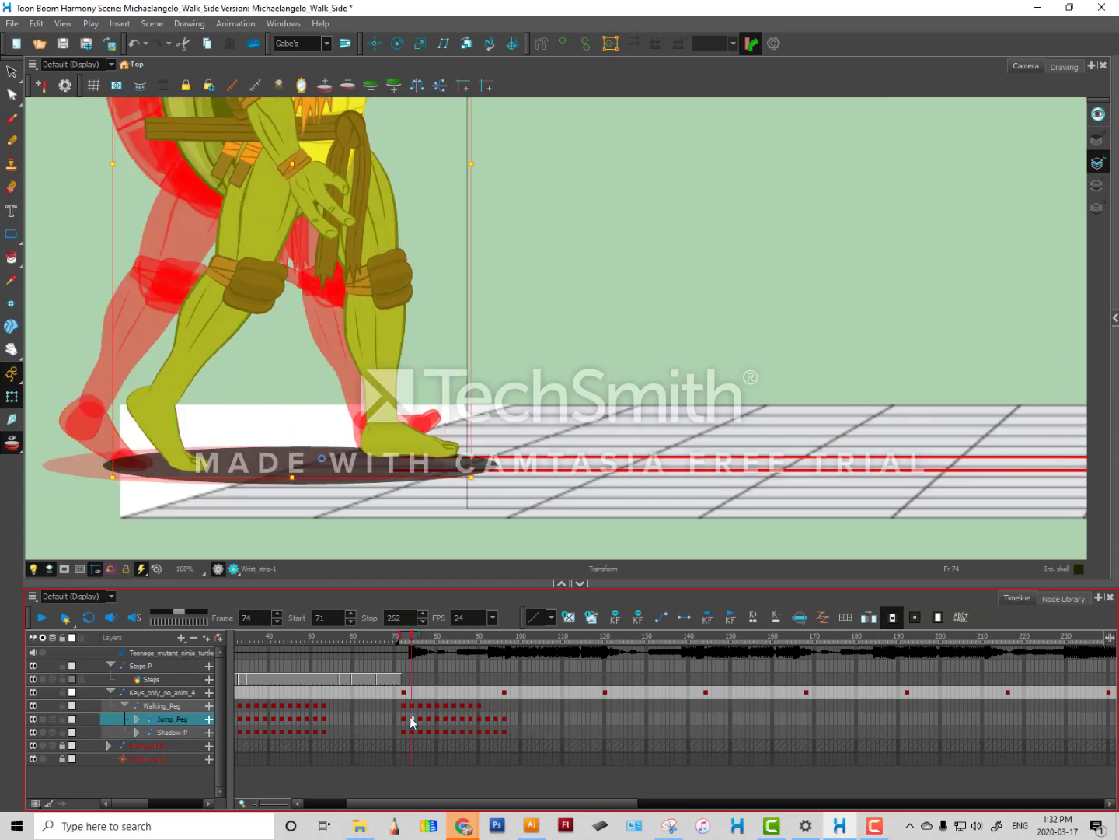
left_click(229, 416)
left_click_drag(337, 403, 467, 430)
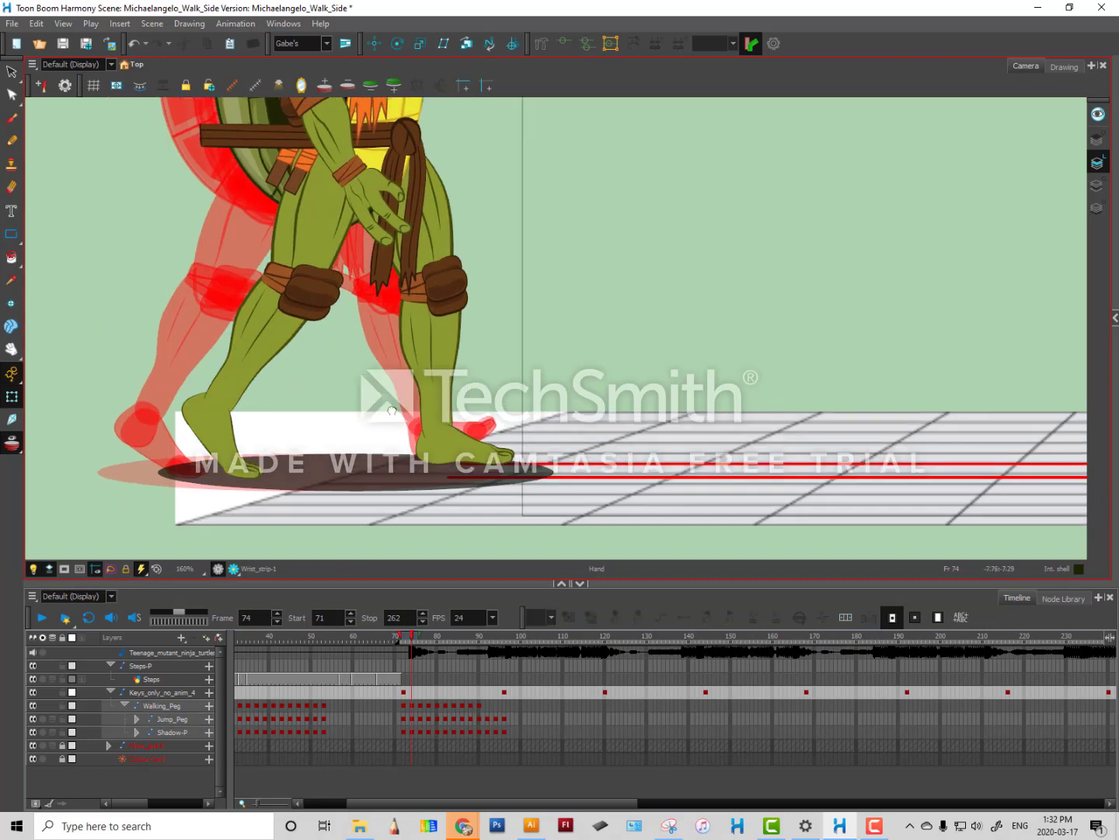
left_click(309, 468)
key("b")
key("b")
key("b")
key("b")
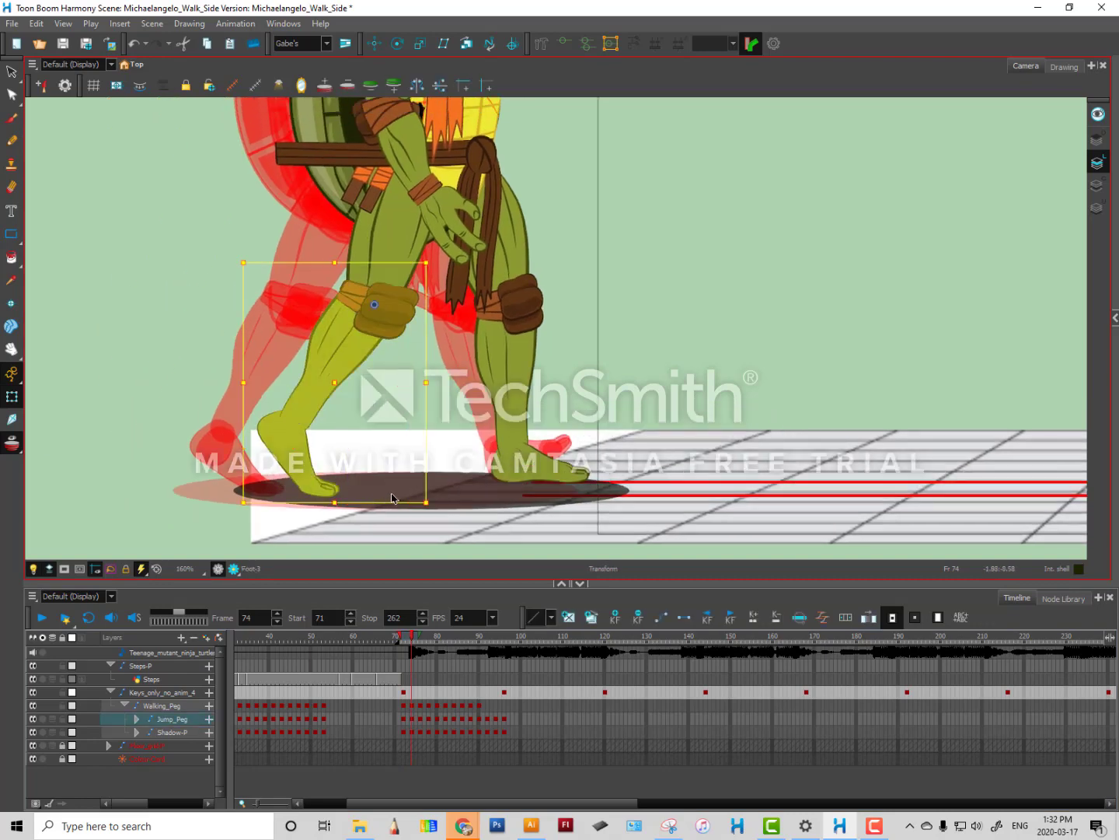
key("shift+b")
left_click_drag(404, 502, 365, 503)
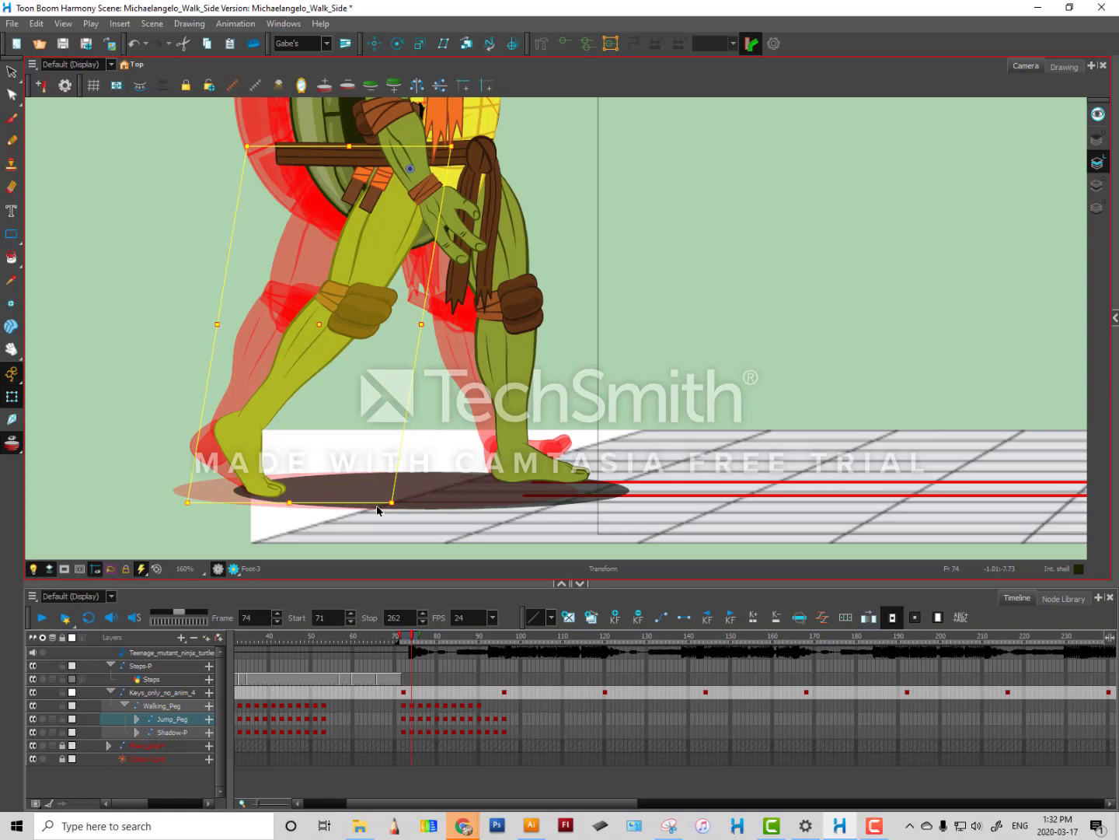
At frame 76, swing the trailing thigh and lower leg backward toward the onion-skinned leg from frame 74.
key("period")
key("period")
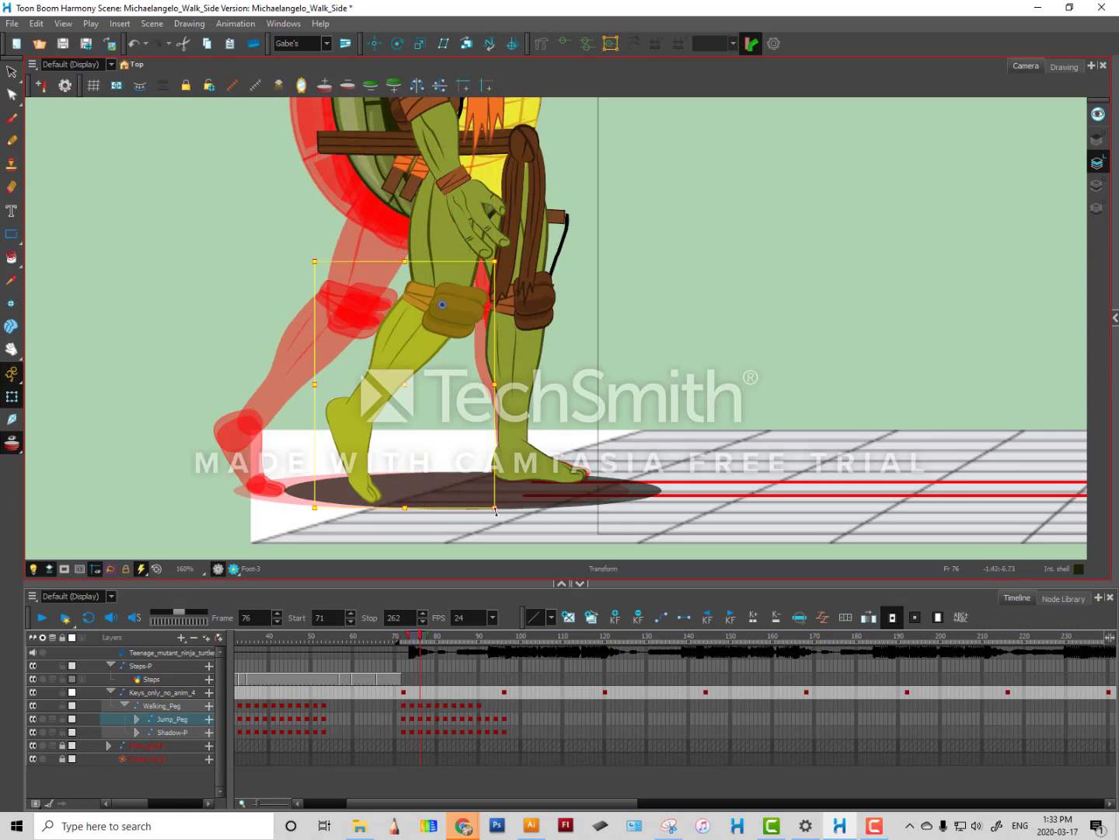
left_click_drag(499, 510, 481, 502)
key("shift+b")
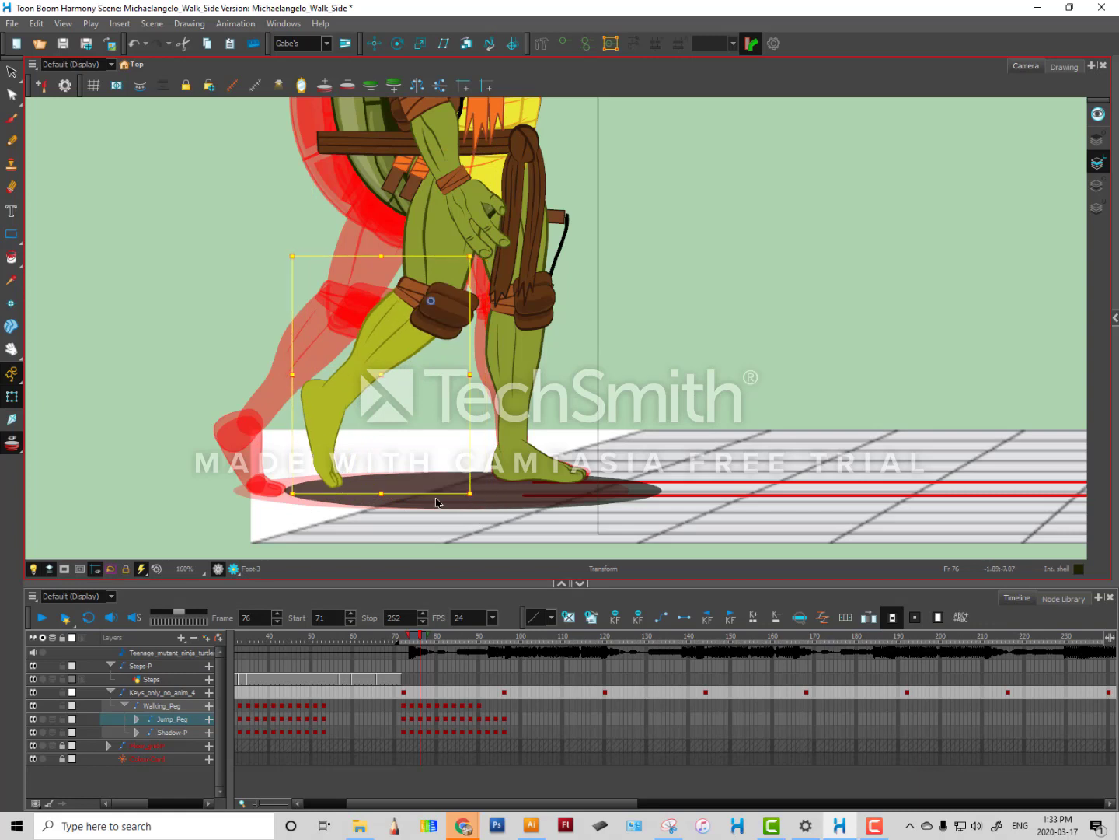
At frame 76, skew the trailing foot backward and adjust its toes so they point down to the floor.
key("shift+b")
left_click_drag(349, 493, 338, 495)
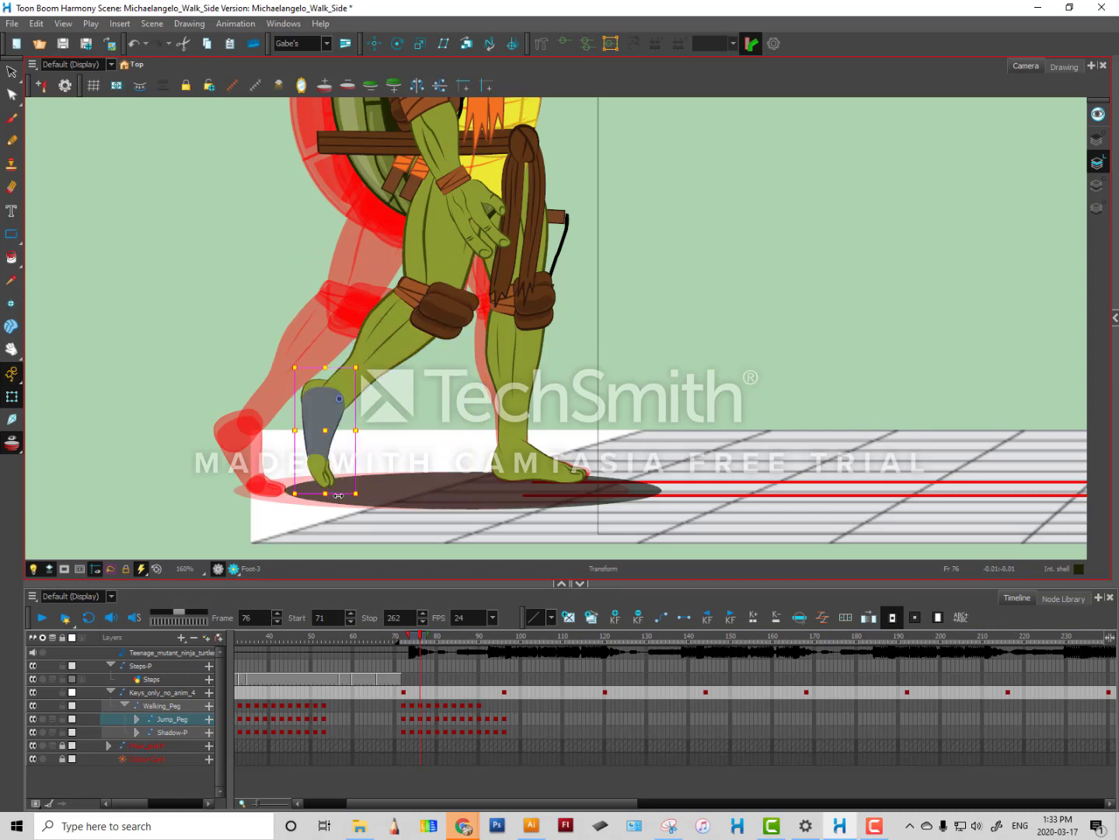
left_click(326, 475)
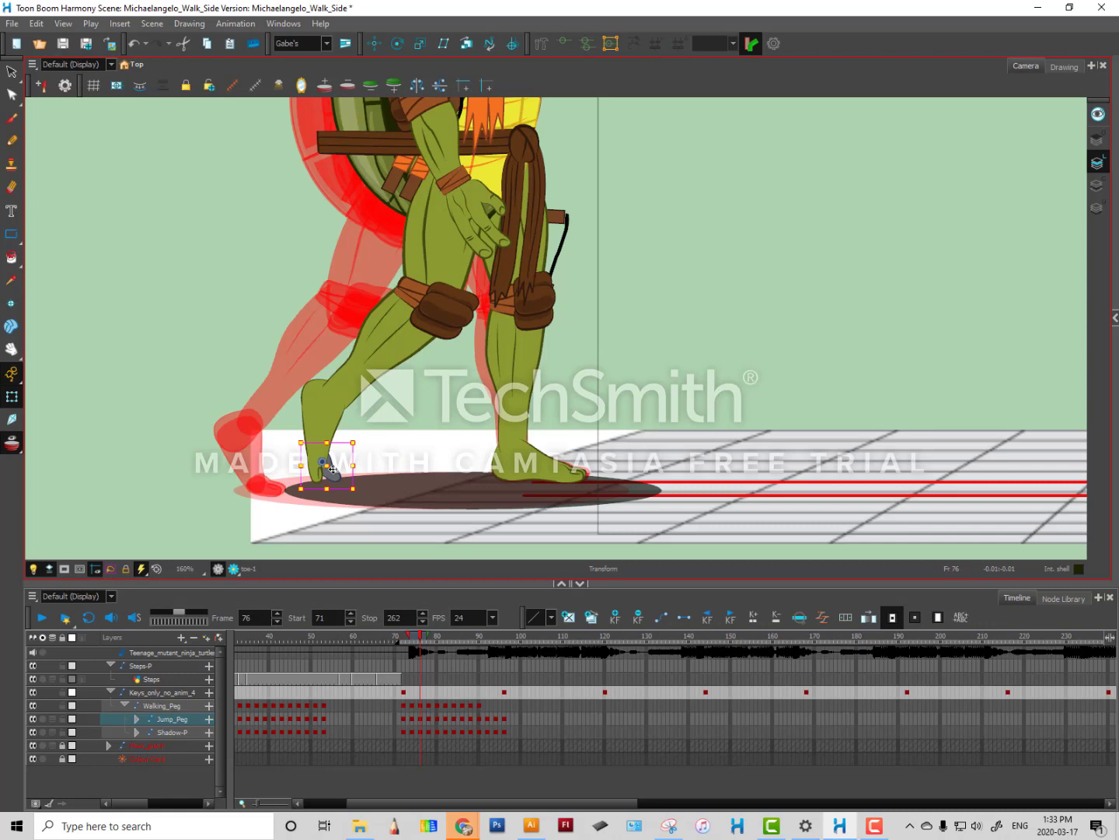
key("b")
key("b")
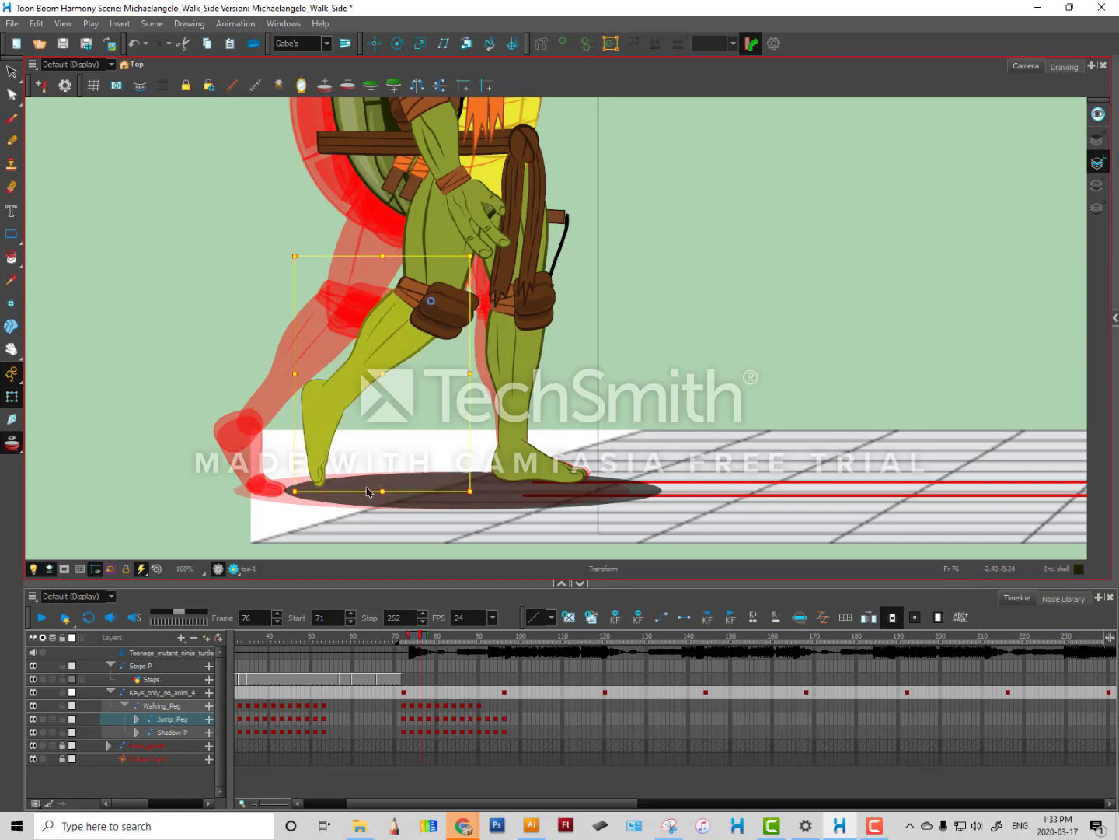
key("shift+b")
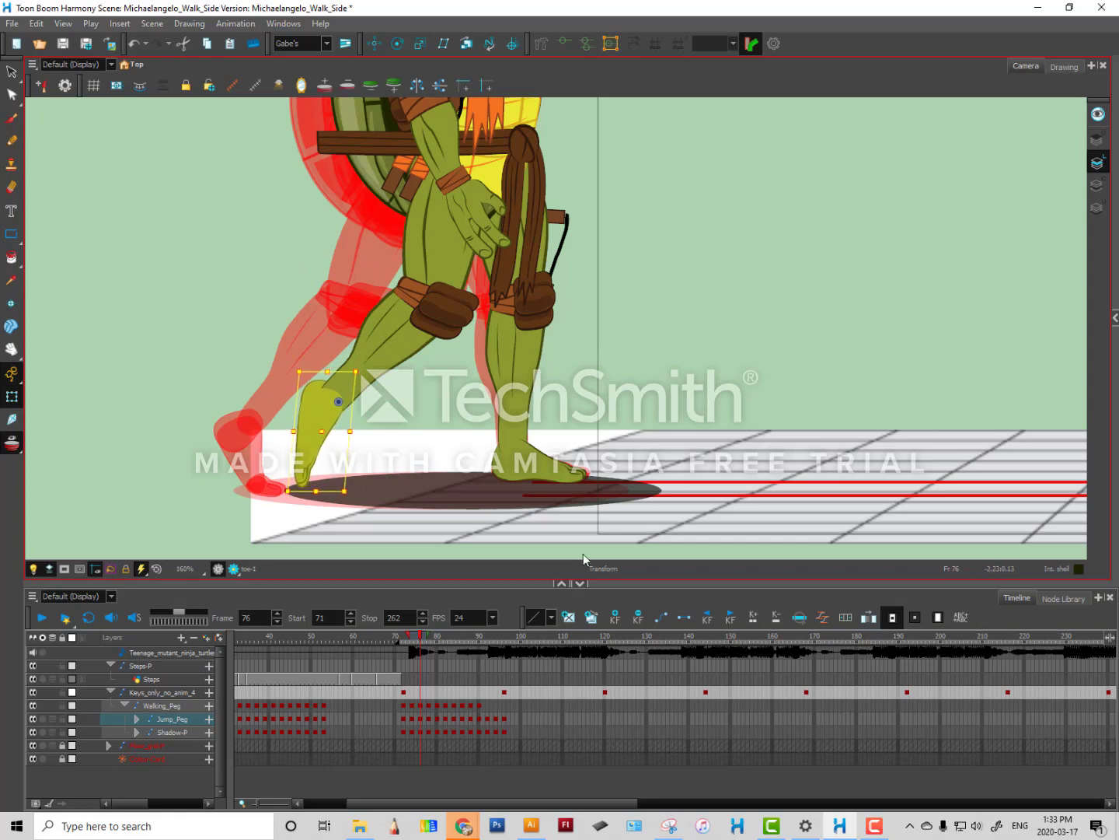
Step through the cycle from frame 76 to frame 90 to check the leg and foot poses.
key("period")
key("period")
key("period")
key("period")
key("period")
key("period")
key("period")
key("period")
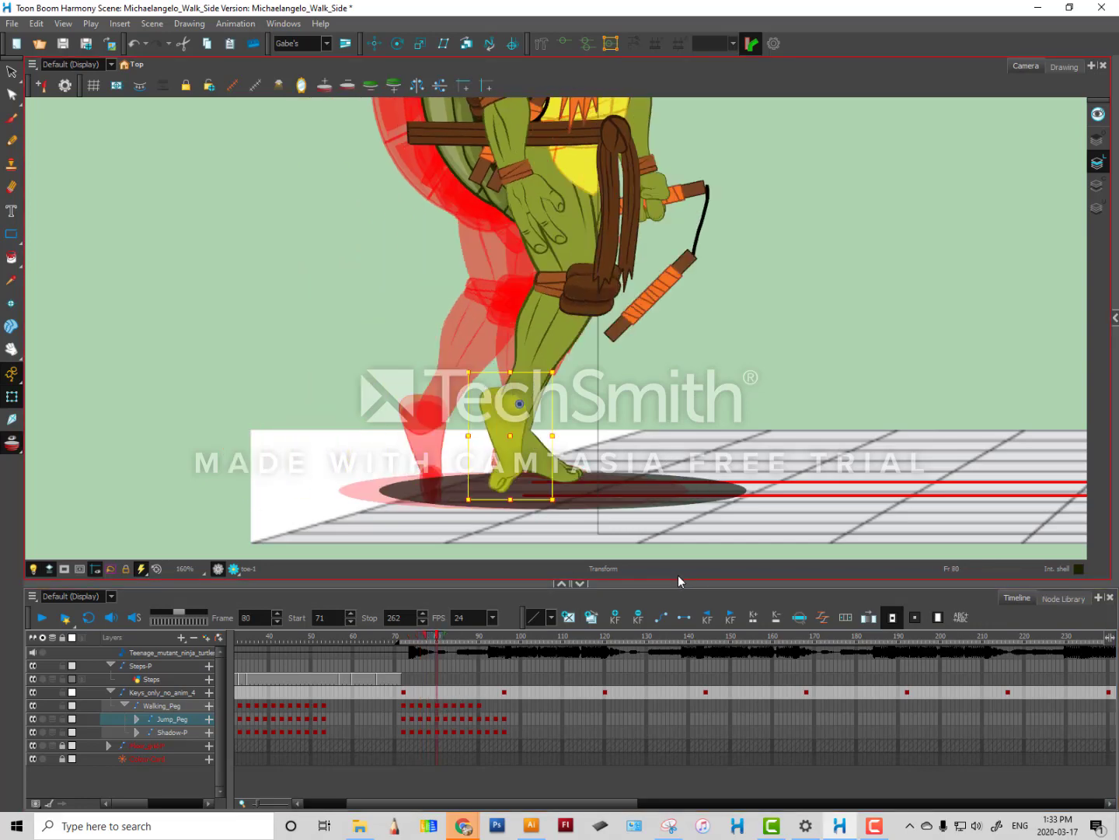
key("period")
key("period")
key("period")
key("period")
key("period")
key("period")
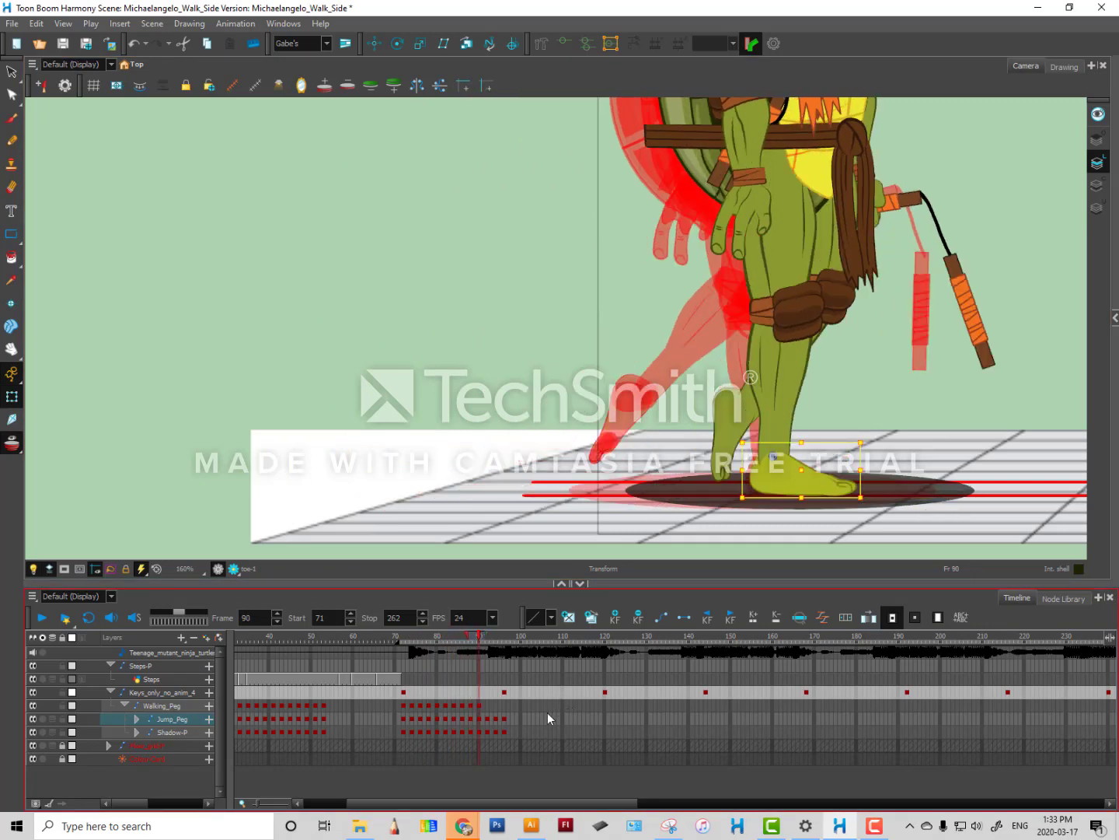
At frame 92, move the Walking_Peg forward until the planted foot lines up with its onion-skinned position from frame 90.
key("period")
left_click(488, 706)
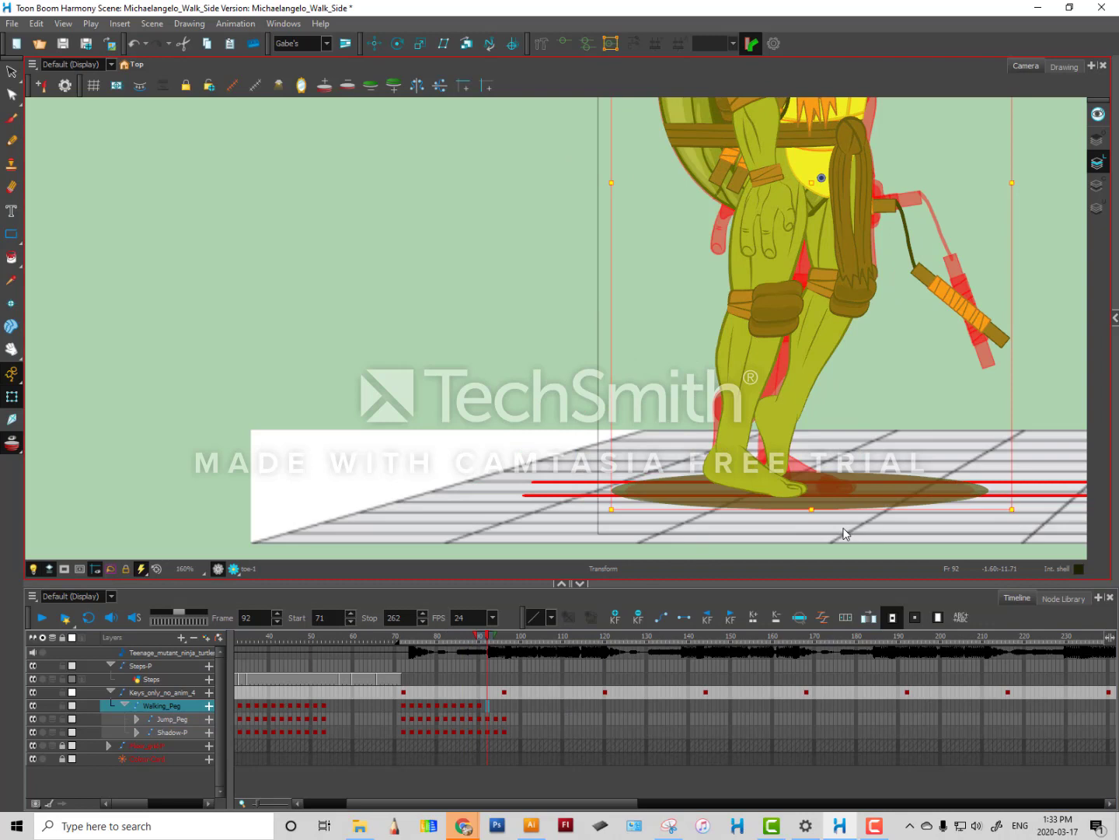
key("Right")
key("Right")
key("Right")
key("Right")
key("Right")
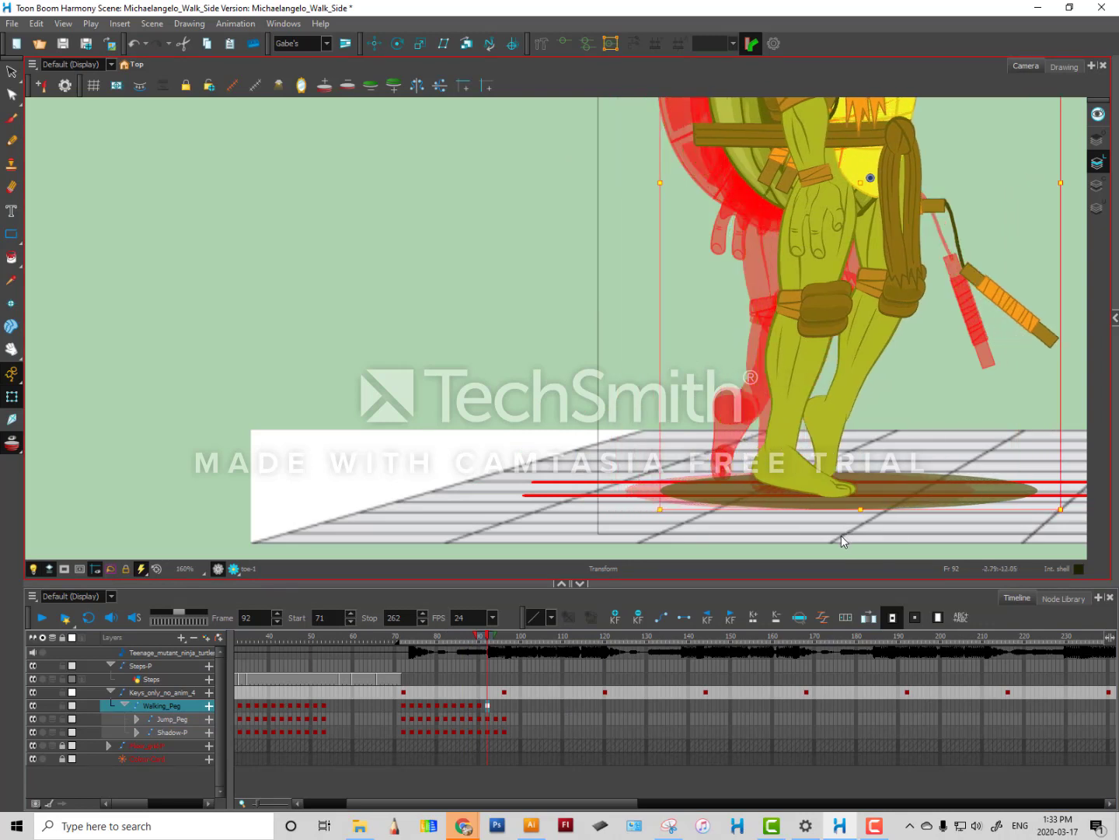
At frame 94, move the Walking_Peg forward to keep the planted foot on its onion-skinned position from frame 92.
left_click(496, 706)
key("Right")
key("Right")
key("Right")
key("Right")
key("Right")
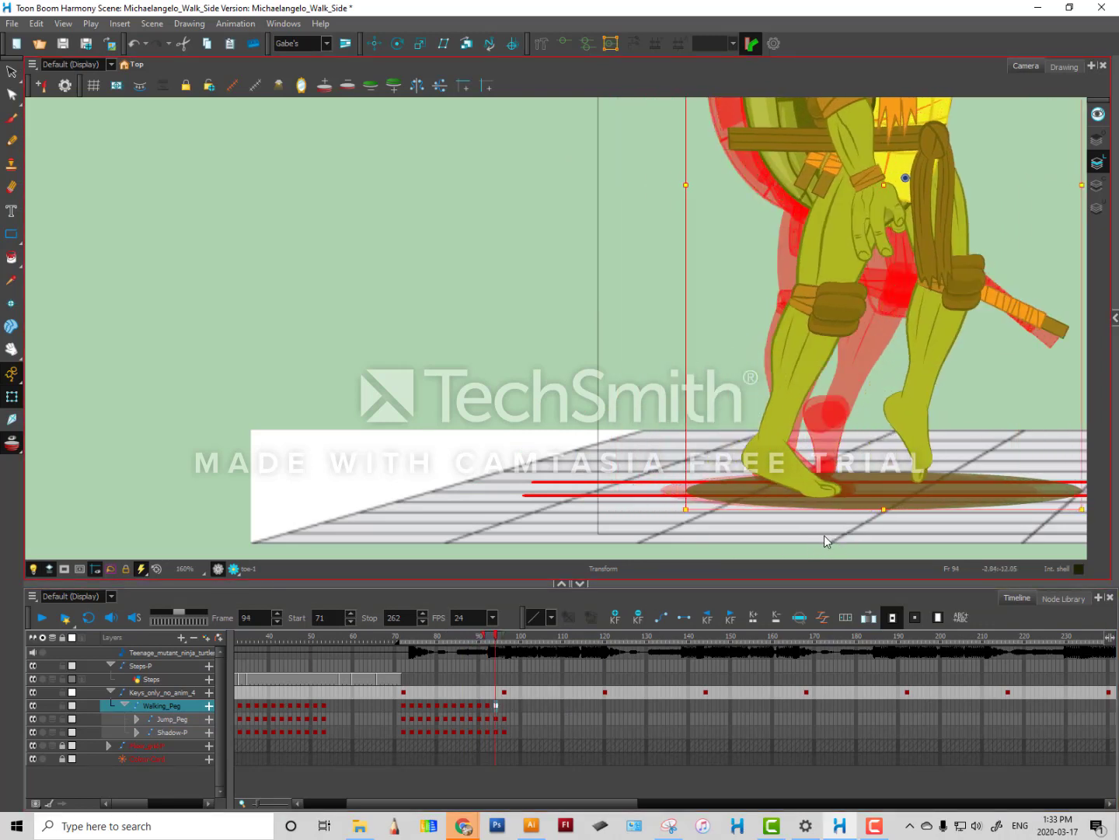
key("Right")
key("Right")
At frame 96, move the Walking_Peg forward to match the planted foot to its onion-skinned position from frame 94.
left_click(505, 704)
key("Right")
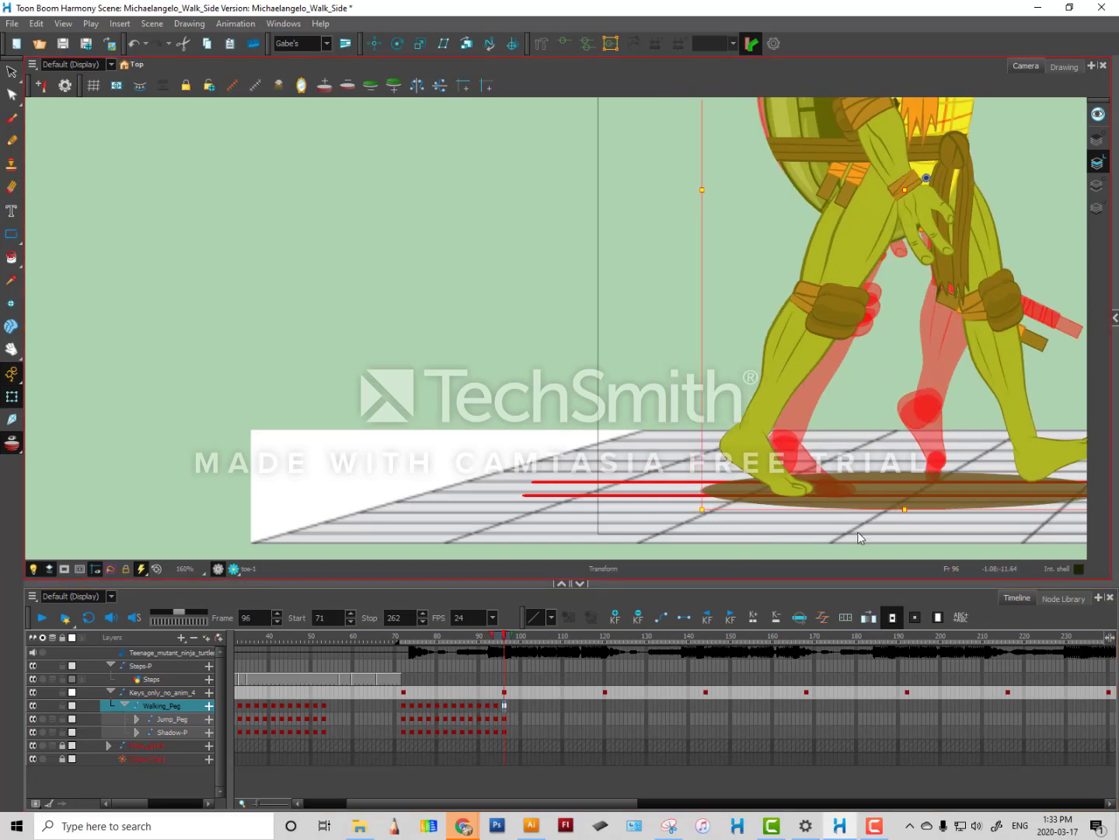
key("Right")
key("Right")
key("Right")
key("Right")
key("Right")
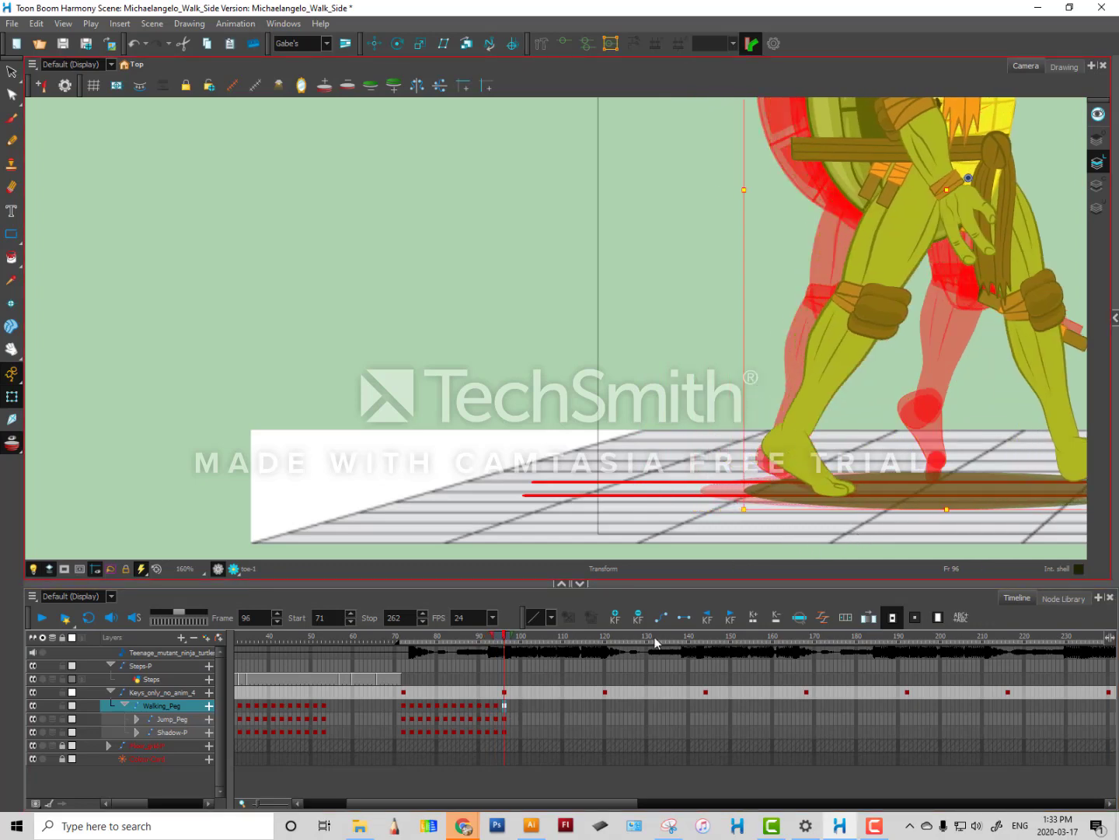
Compare the Jump_Peg poses at frames 72 and 96 to check that the cycle ends as it starts.
left_click(403, 705)
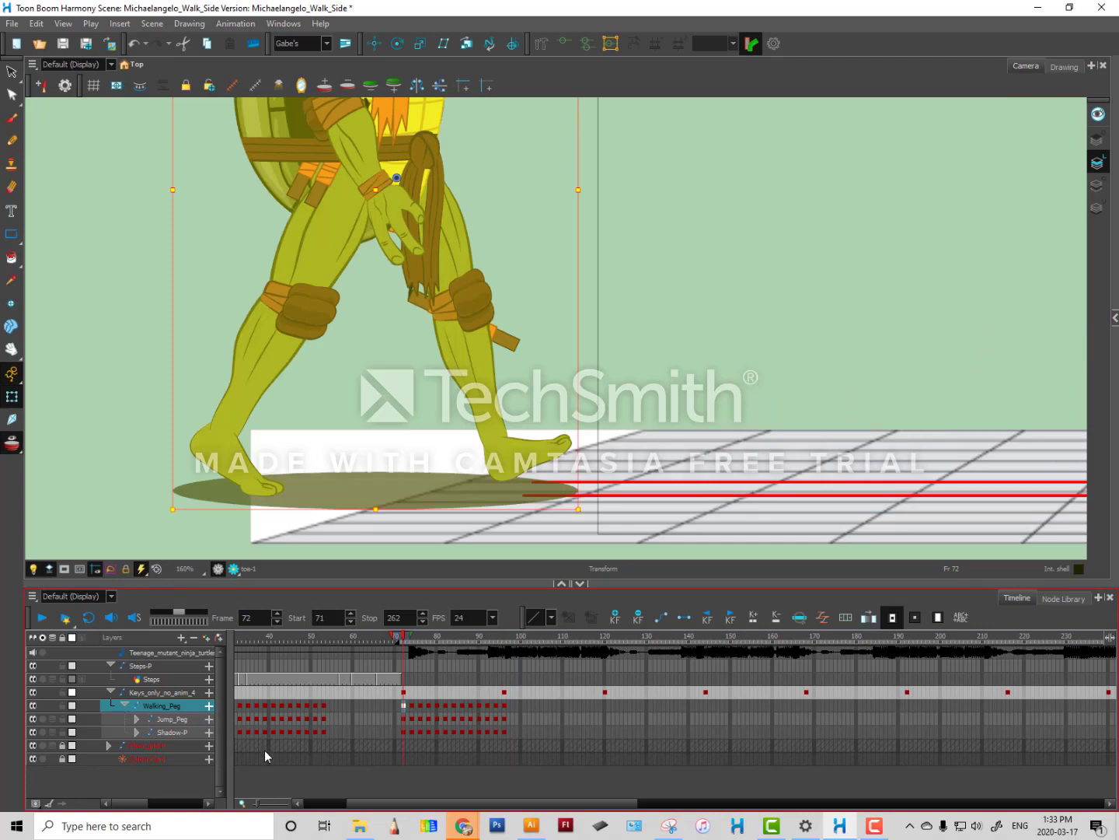
left_click_drag(404, 722, 505, 735)
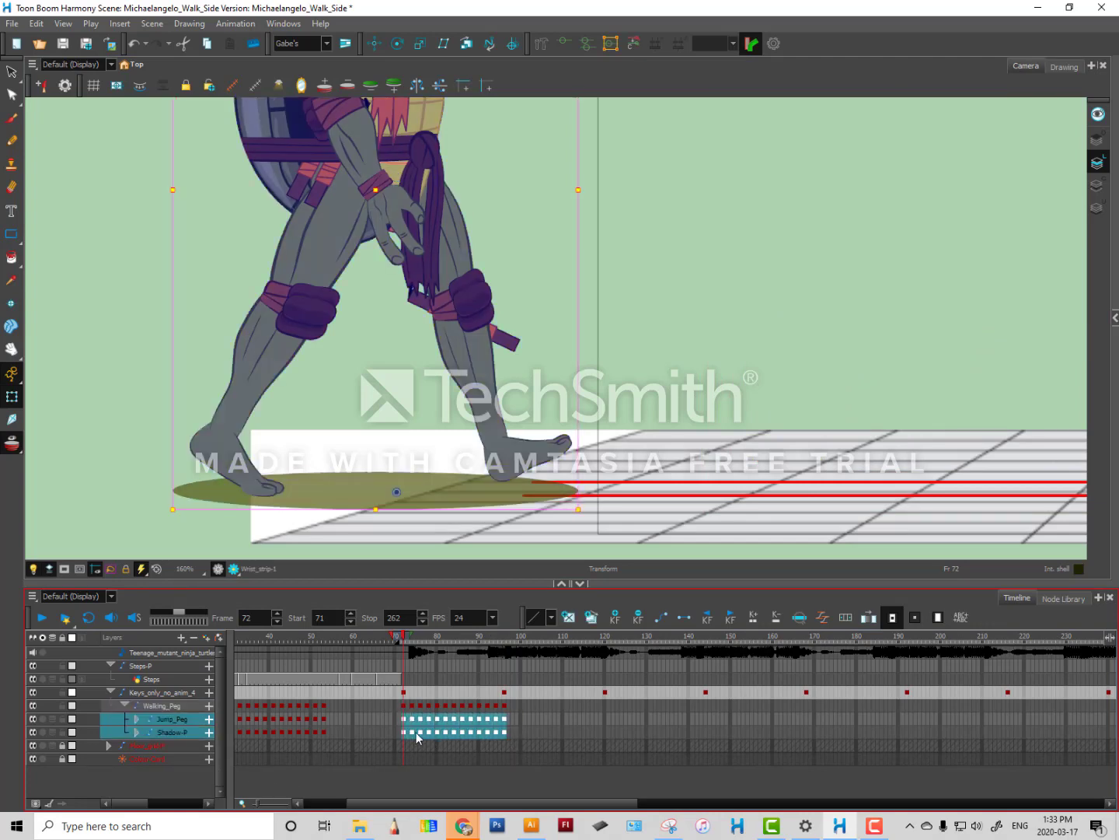
left_click(502, 720)
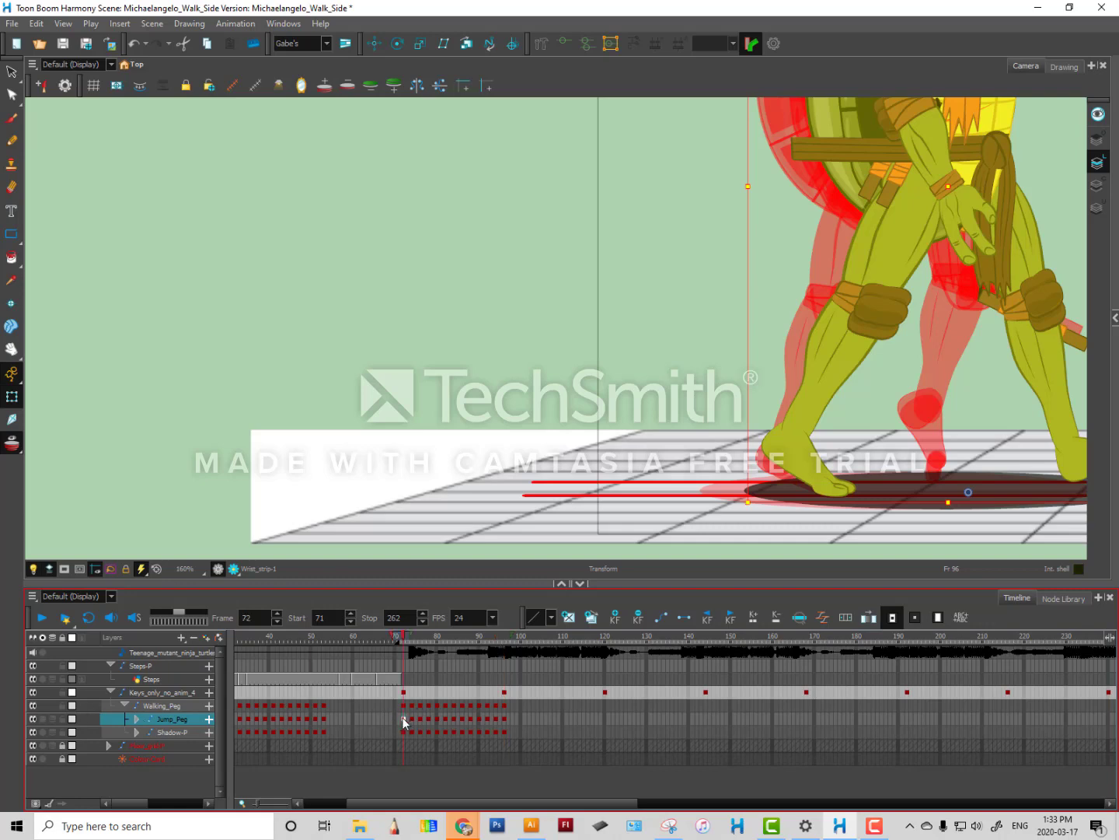
left_click(503, 720)
key("space")
left_click_drag(894, 489, 691, 496)
left_click(405, 720)
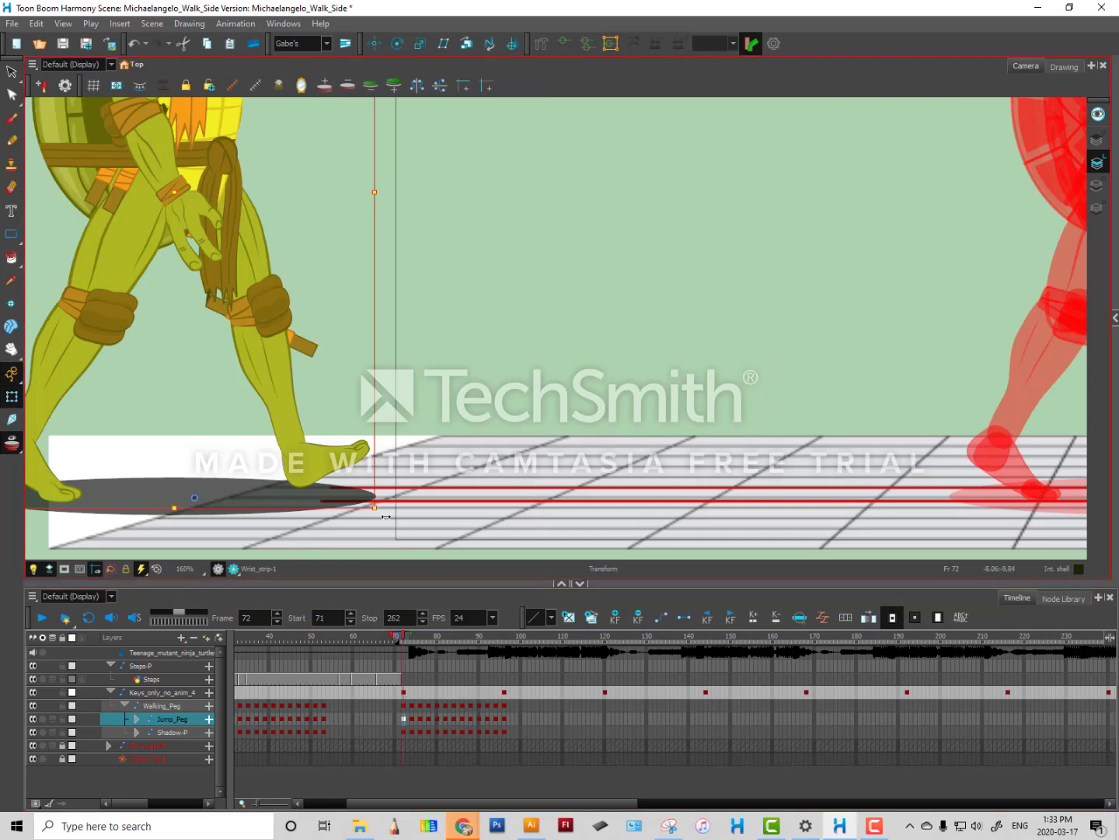
Copy the Jump_Peg and Shadow-P keyframes of the first cycle repeatedly from frame 96 onward to extend the walk.
left_click_drag(495, 725, 396, 734)
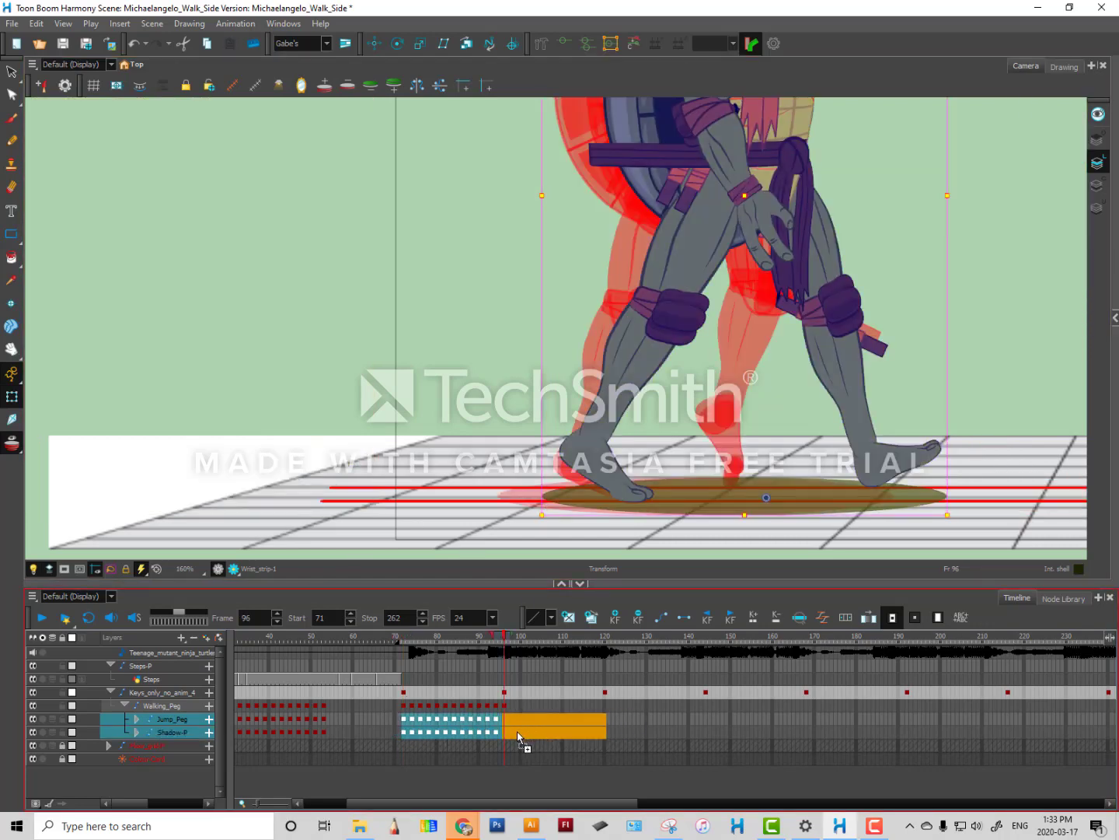
left_click_drag(403, 720, 598, 734)
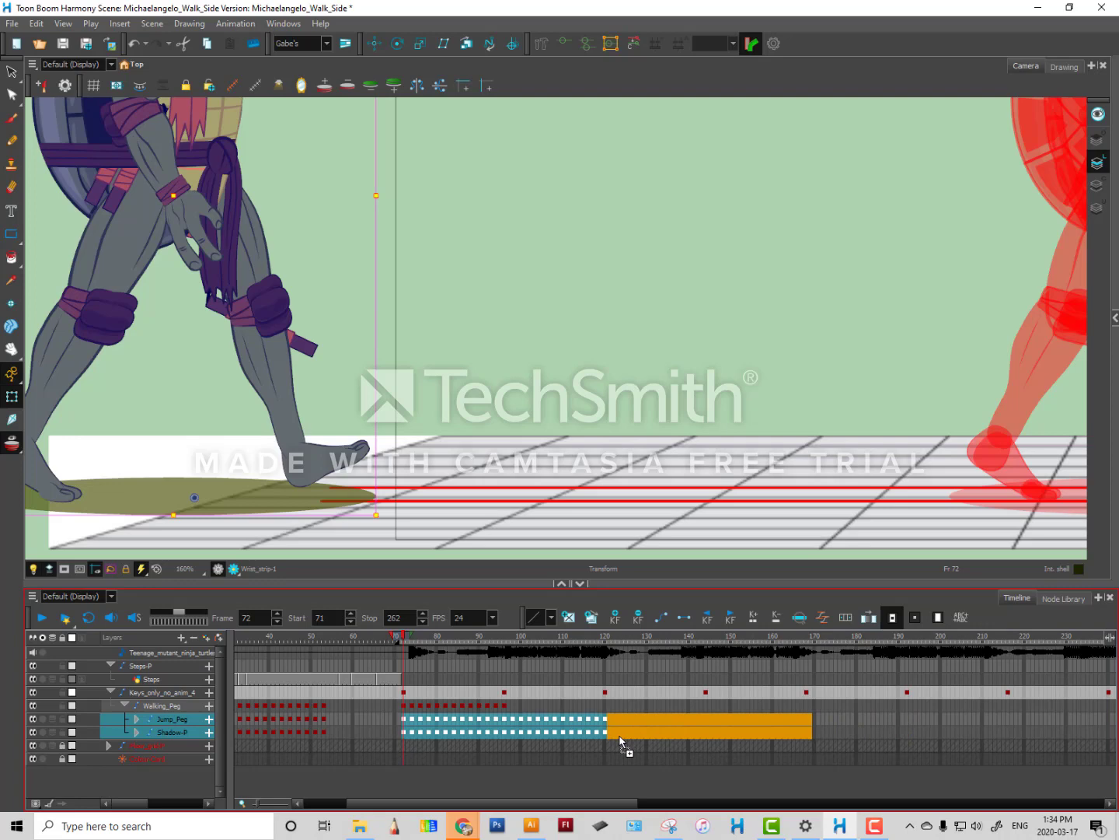
left_click_drag(626, 748, 583, 753)
left_click_drag(402, 719, 569, 731)
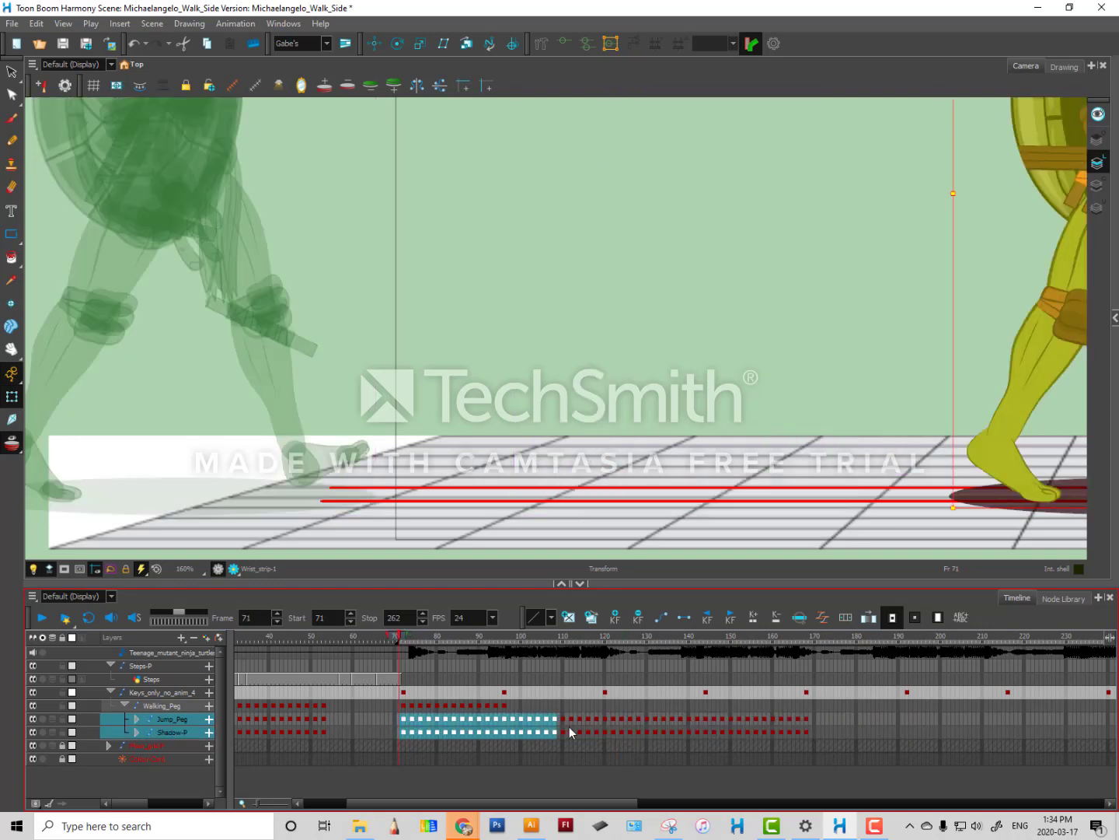
left_click(551, 758)
left_click_drag(402, 717, 836, 739)
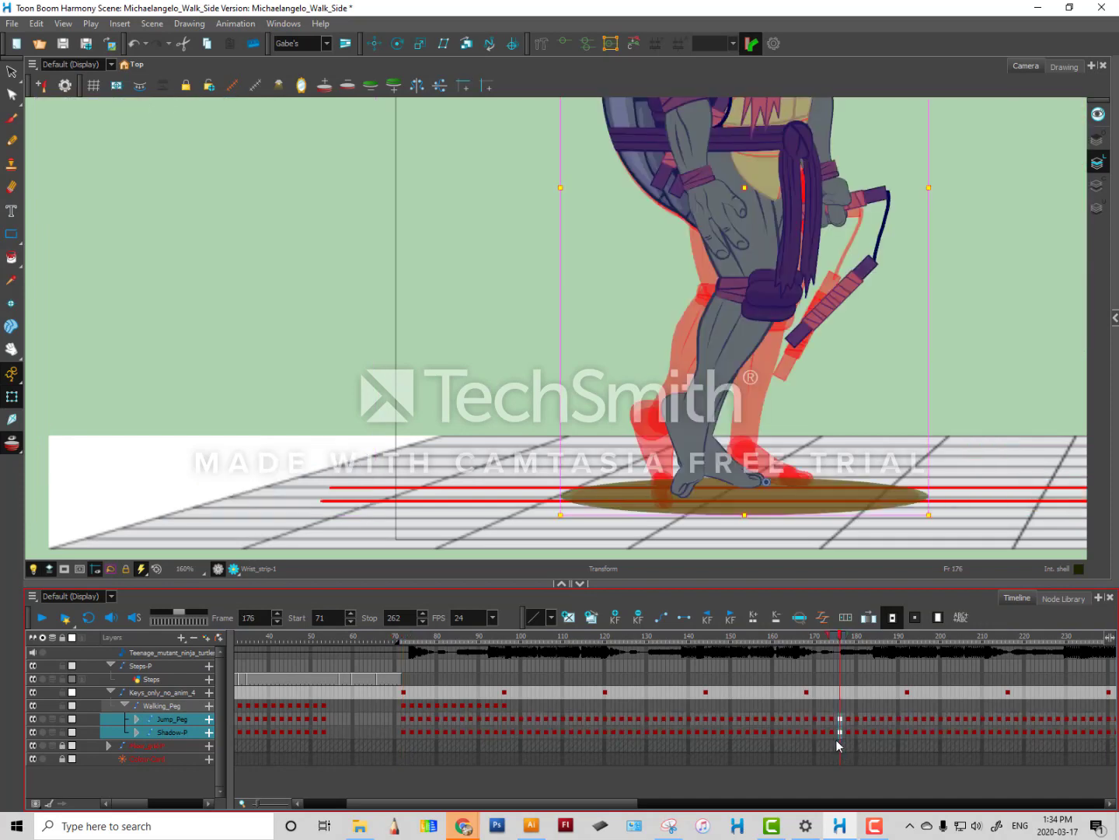
At frame 98, move the Walking_Peg forward until the front foot lines up with its onion-skinned position from frame 96.
left_click(515, 705)
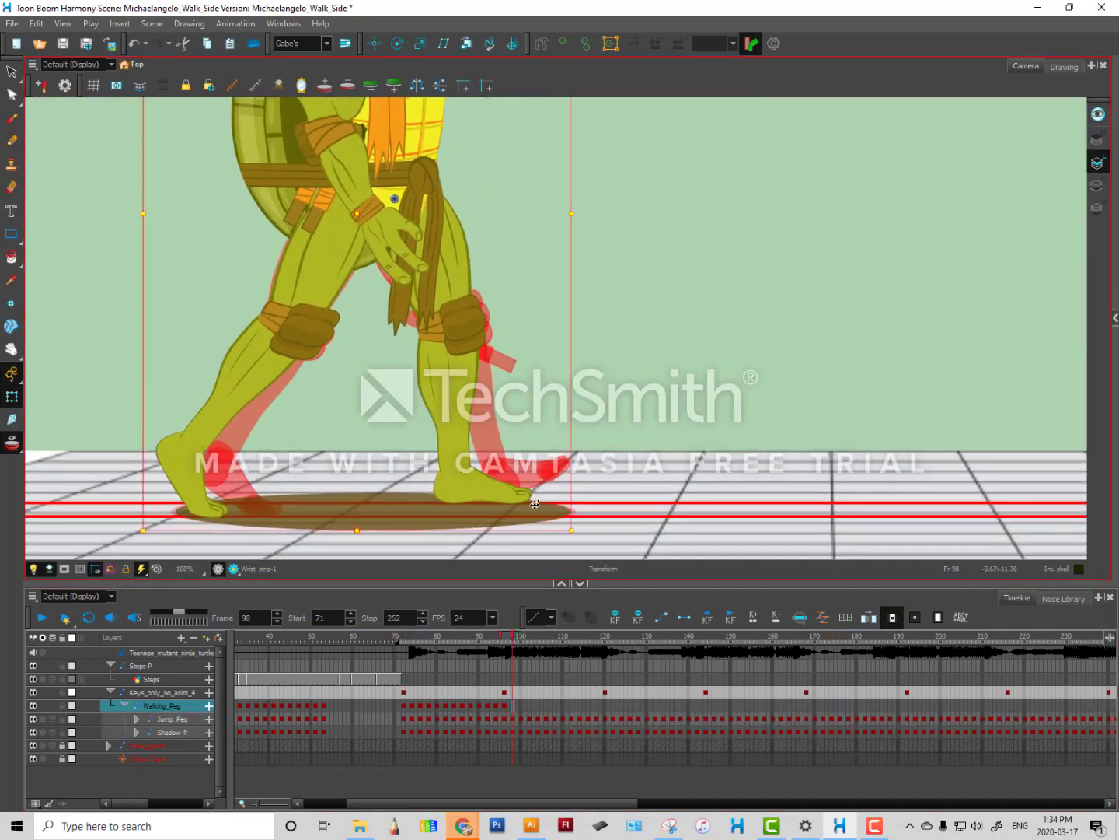
left_click_drag(535, 503, 604, 492)
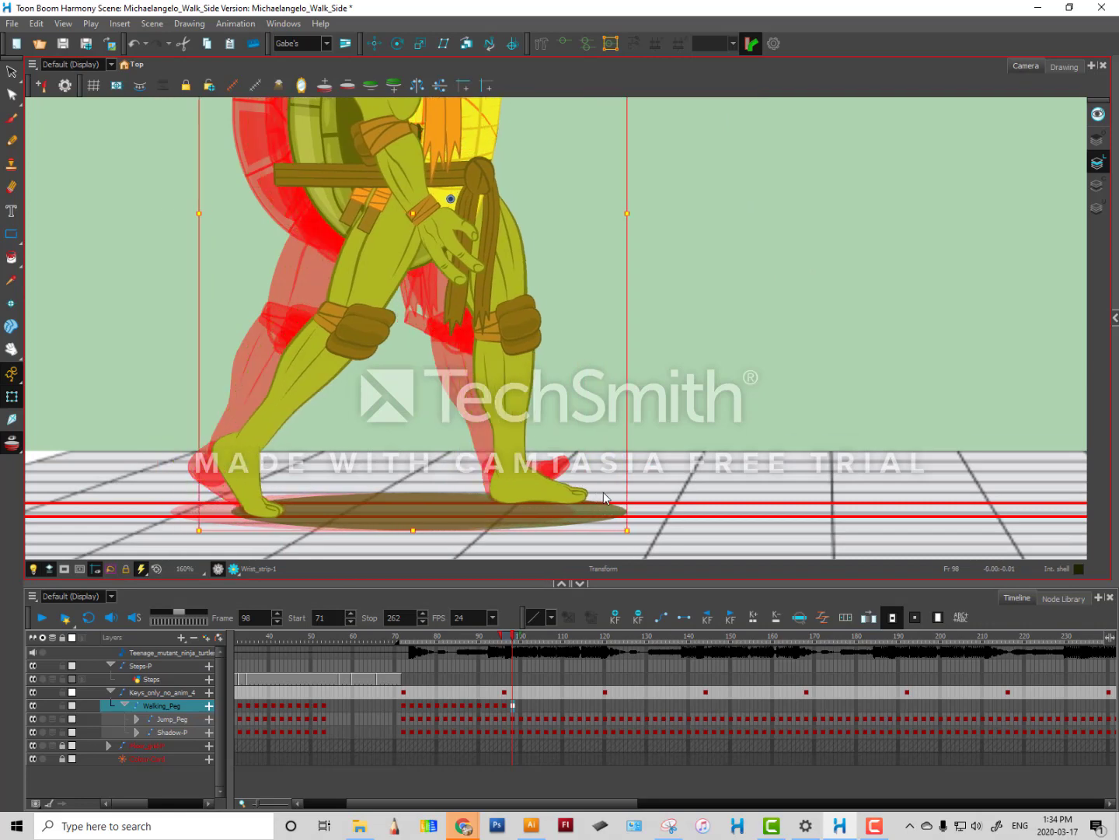
key("Left")
key("Left")
key("Left")
At frame 100, move the Walking_Peg forward and fine-tune it so the planted foot matches the onion skin of frame 98.
left_click(522, 704)
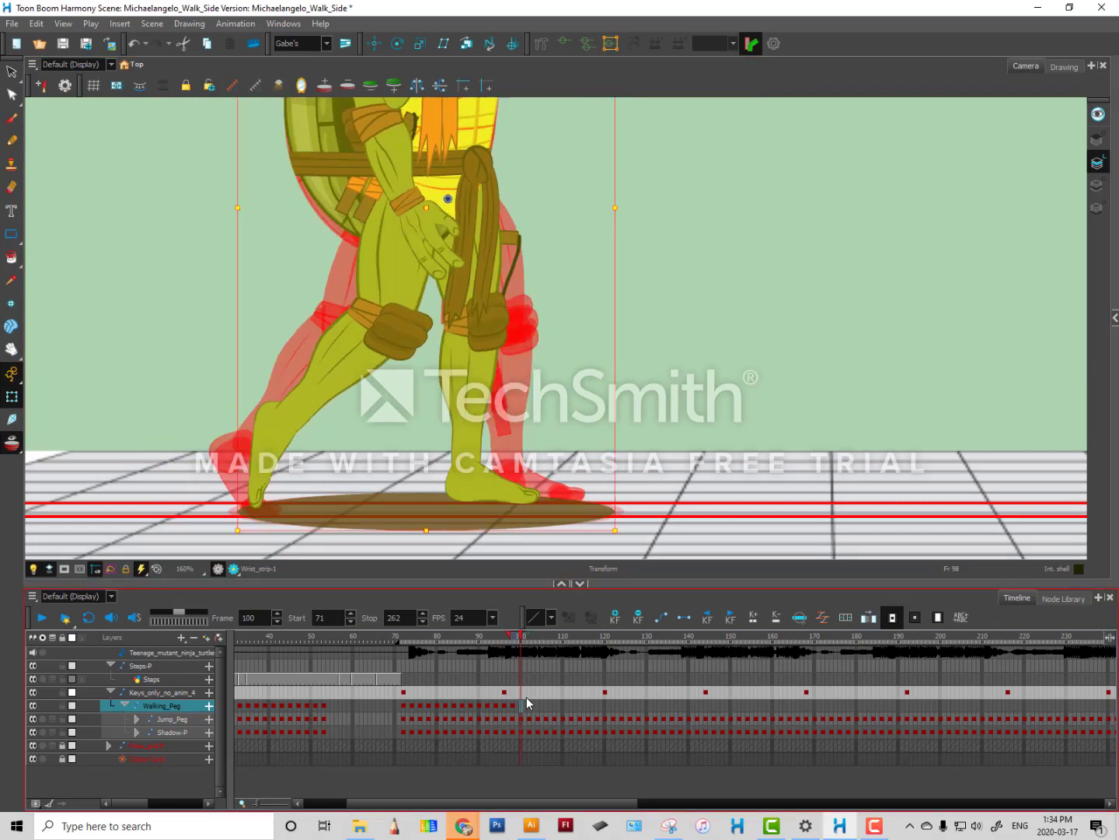
left_click_drag(590, 521, 632, 521)
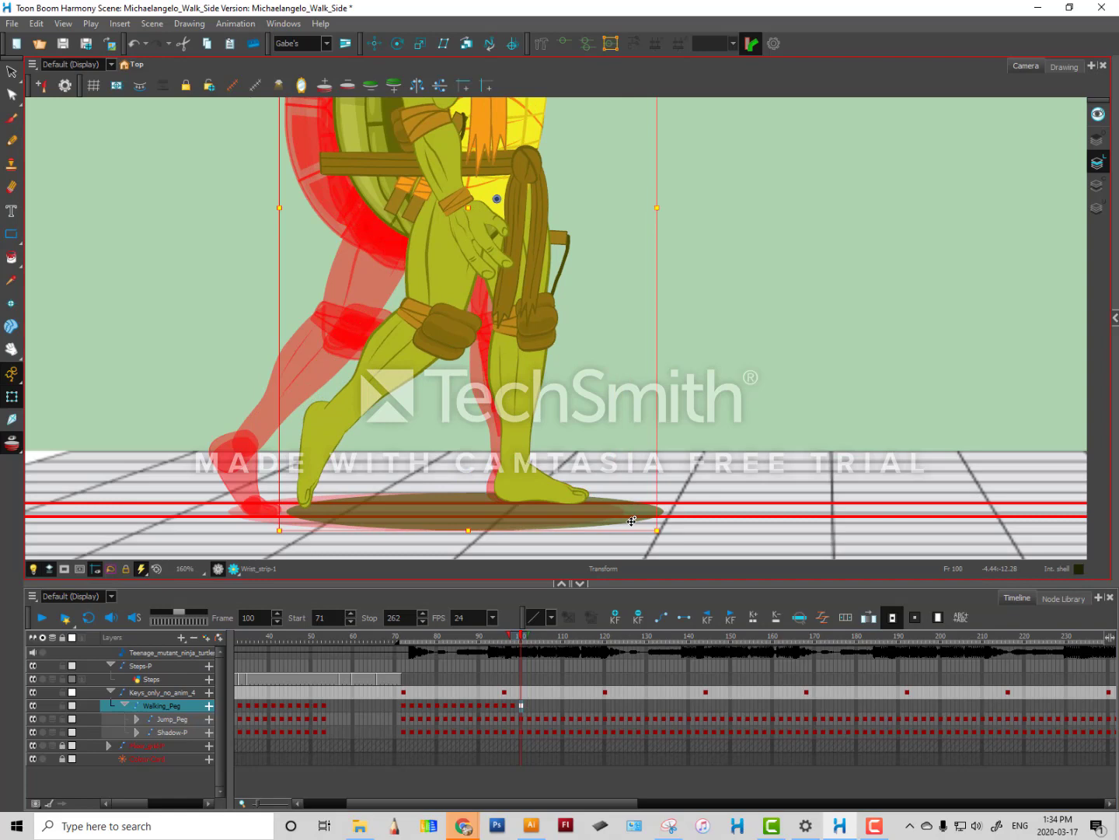
key("Left")
key("Left")
key("Left")
key("Left")
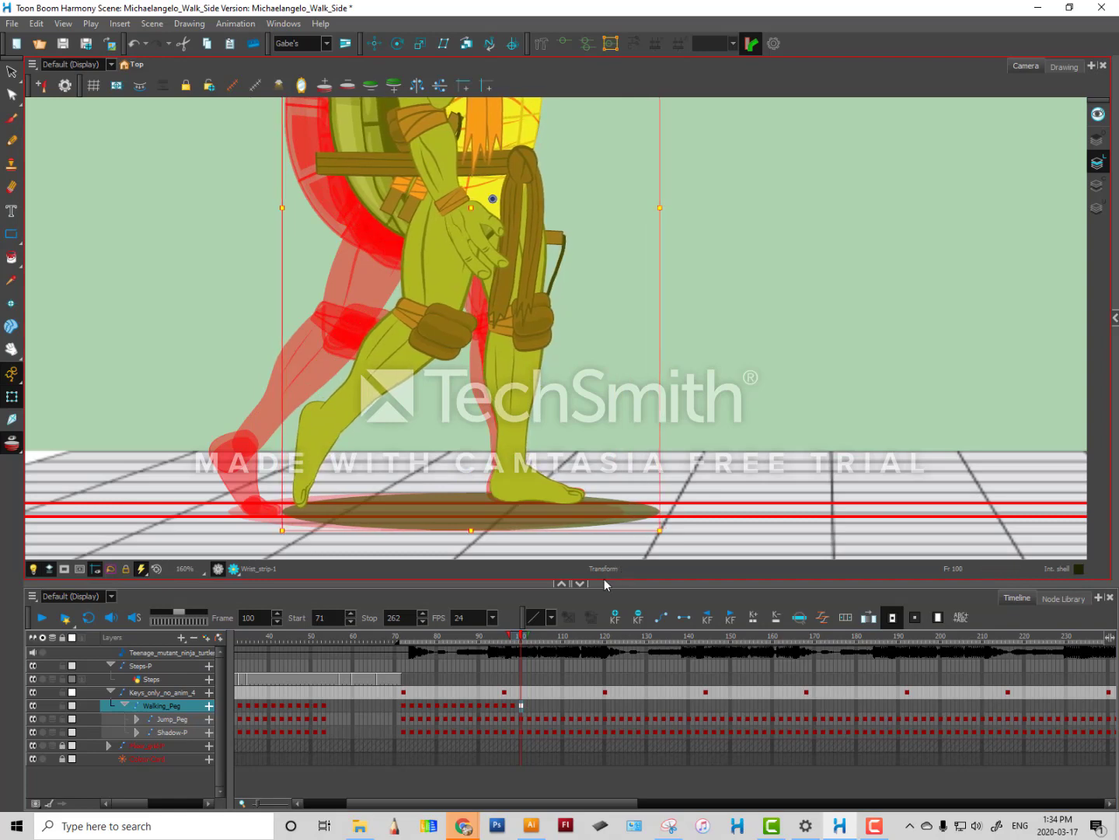
At frame 102, nudge the Walking_Peg forward until the planted foot lines up with its onion-skinned position from frame 100.
left_click(529, 706)
key("Right")
key("Right")
key("Right")
key("Right")
key("Right")
key("Right")
key("Right")
key("Right")
key("Right")
key("Right")
key("Right")
key("Right")
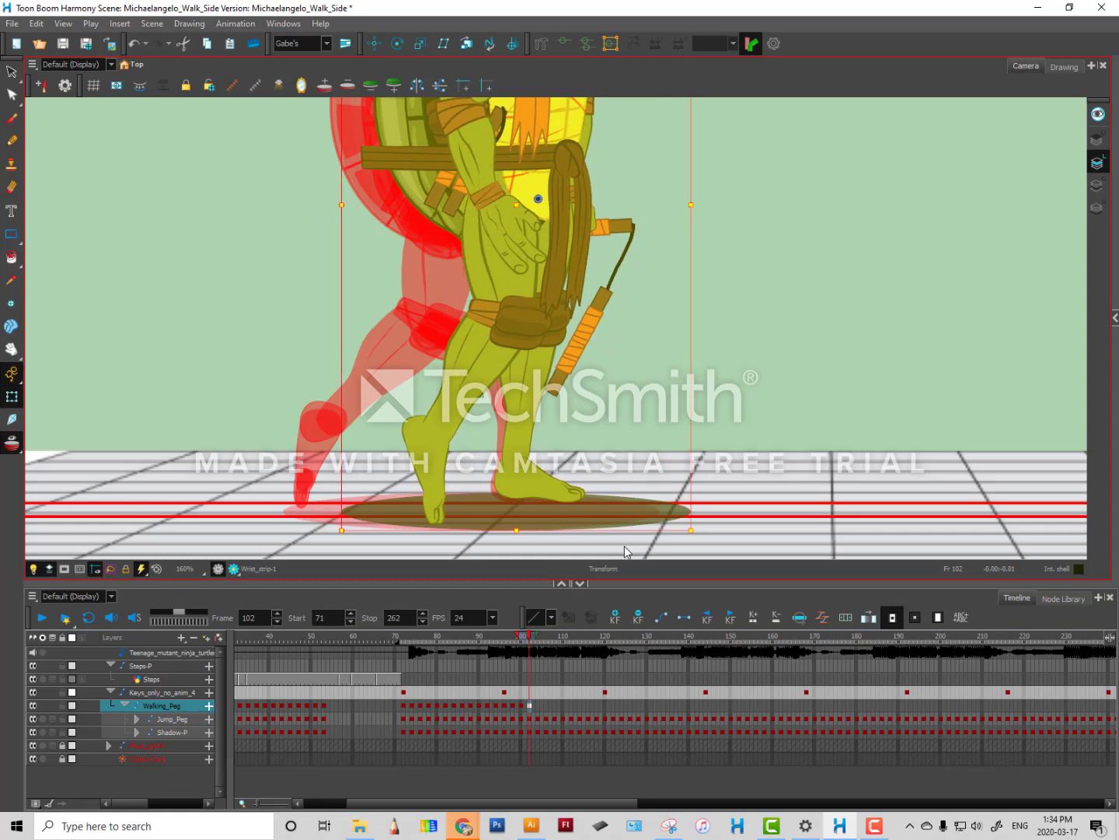
At frames 104 and 106, move the Walking_Peg forward to keep the planted foot aligned with the preceding pose.
left_click(538, 705)
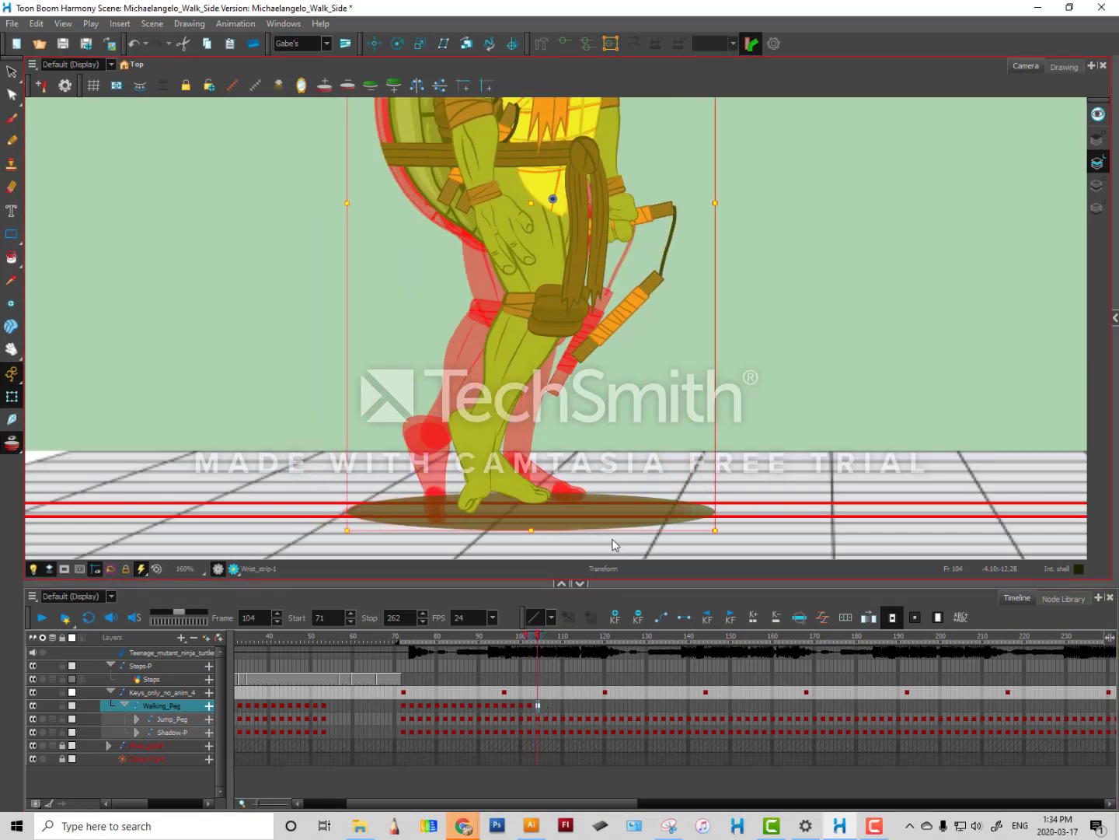
left_click(548, 703)
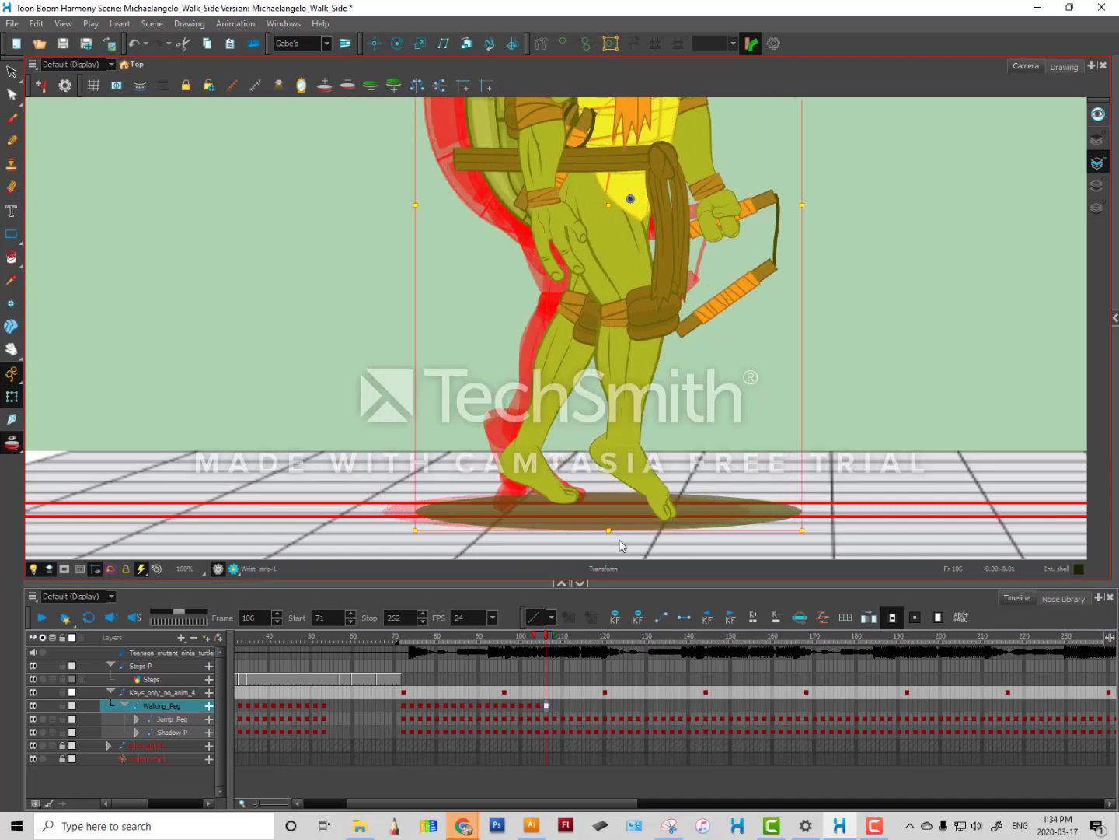
Check the full figure's walk between frames 102 and 108, and turn the onion skin back on at Walking_Peg frame 108.
left_click(554, 704)
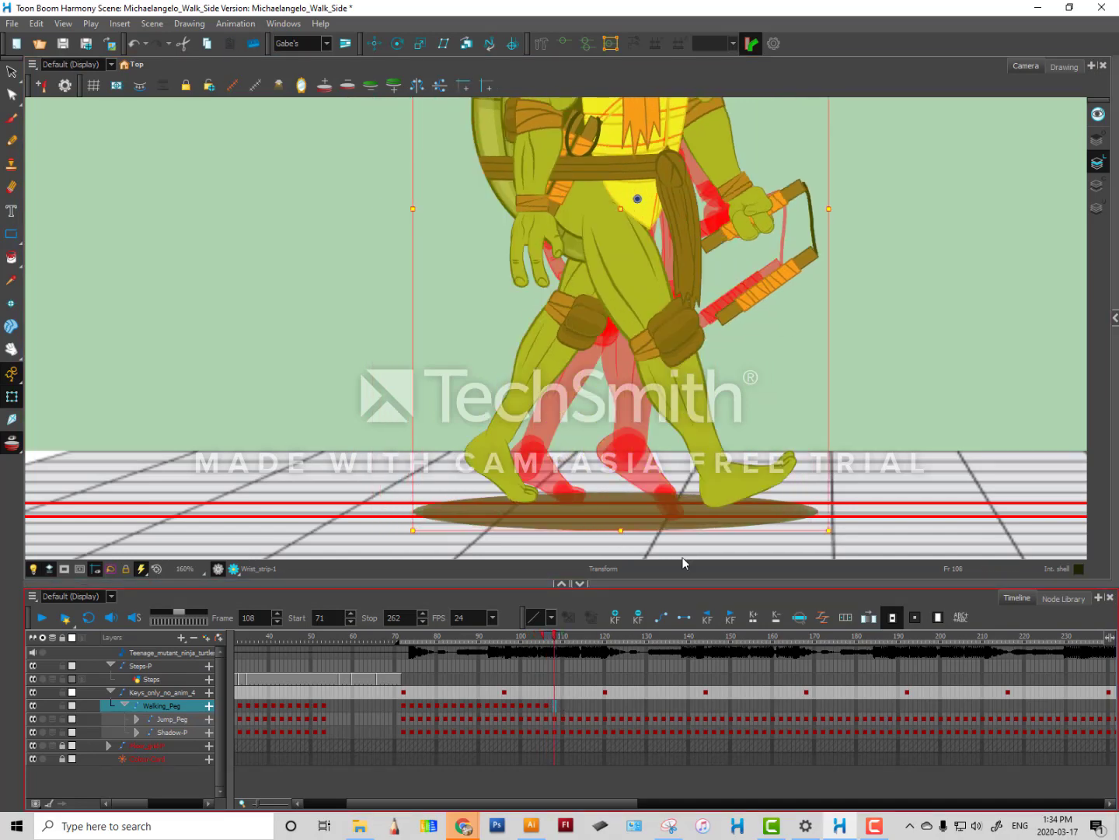
left_click_drag(805, 323, 767, 452)
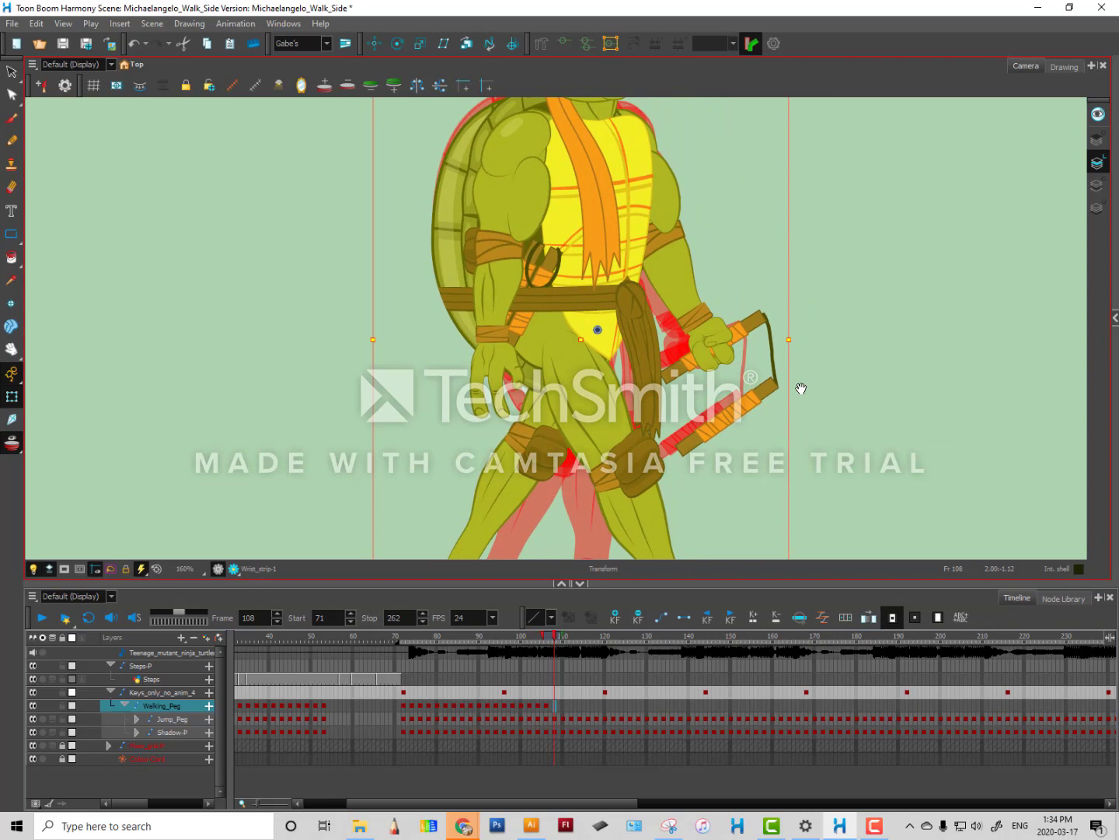
scroll(801, 388, "down", 3)
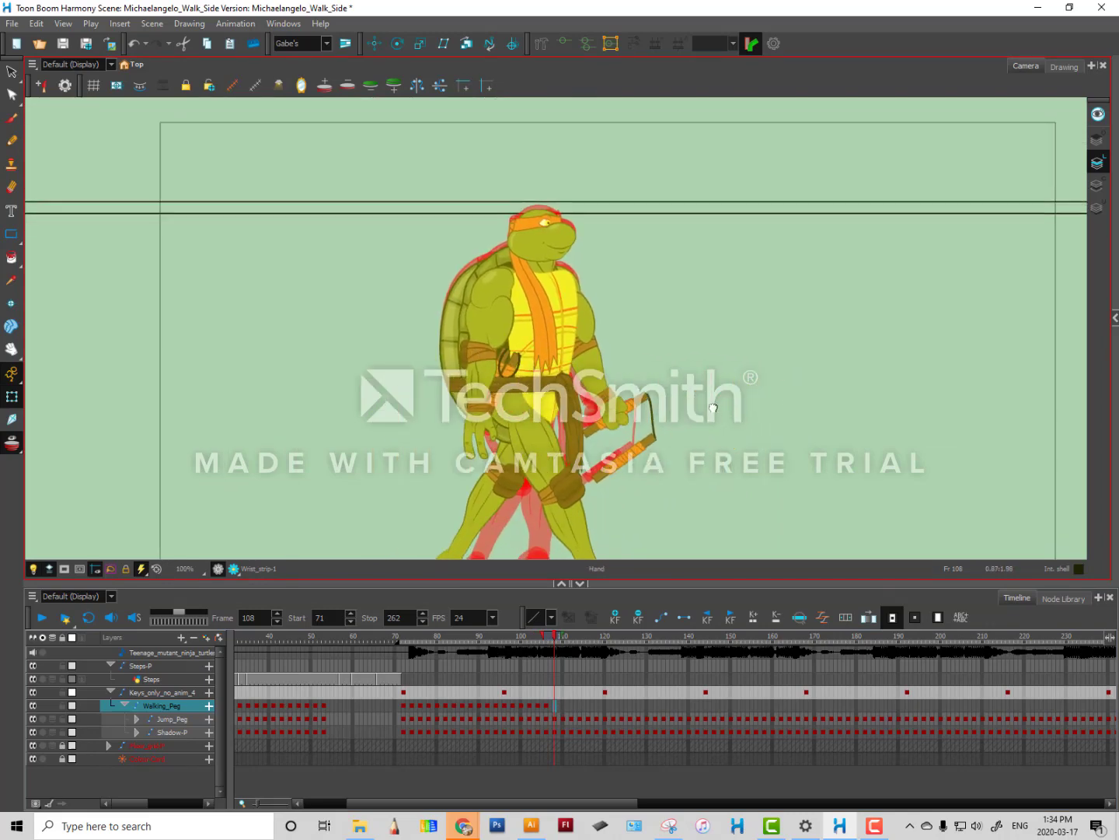
left_click_drag(560, 639, 528, 635)
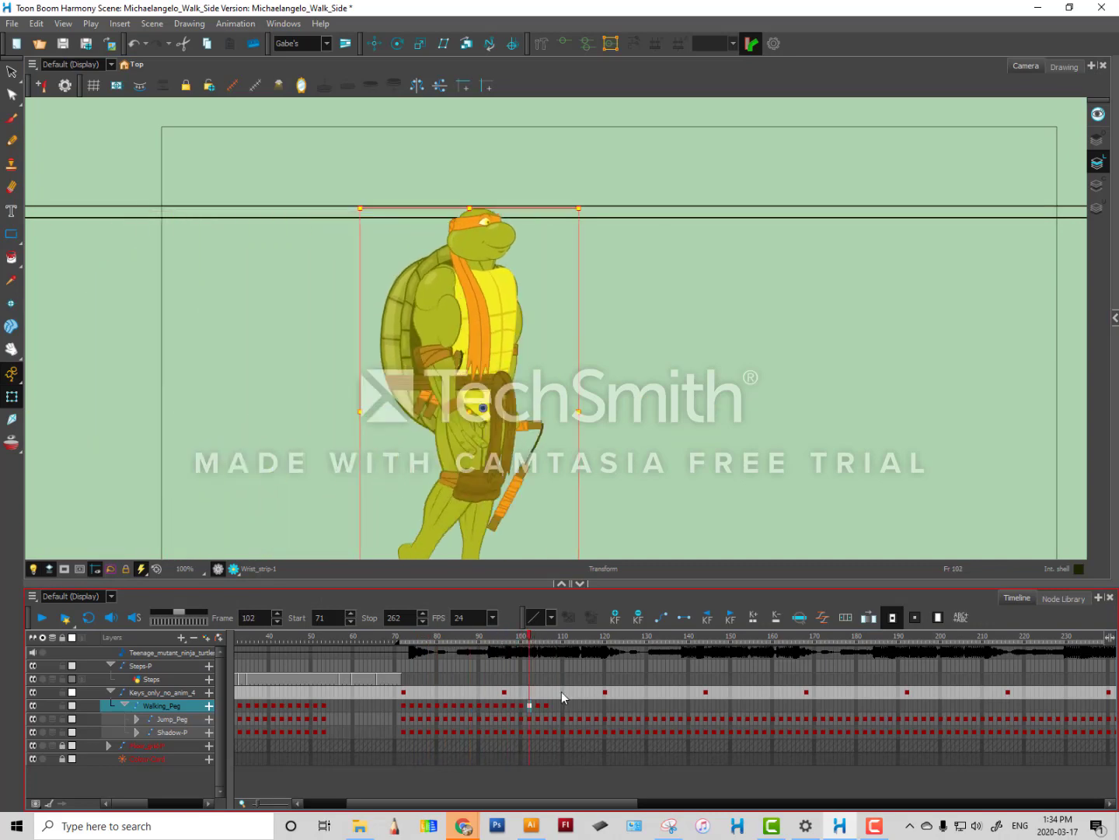
left_click(552, 705)
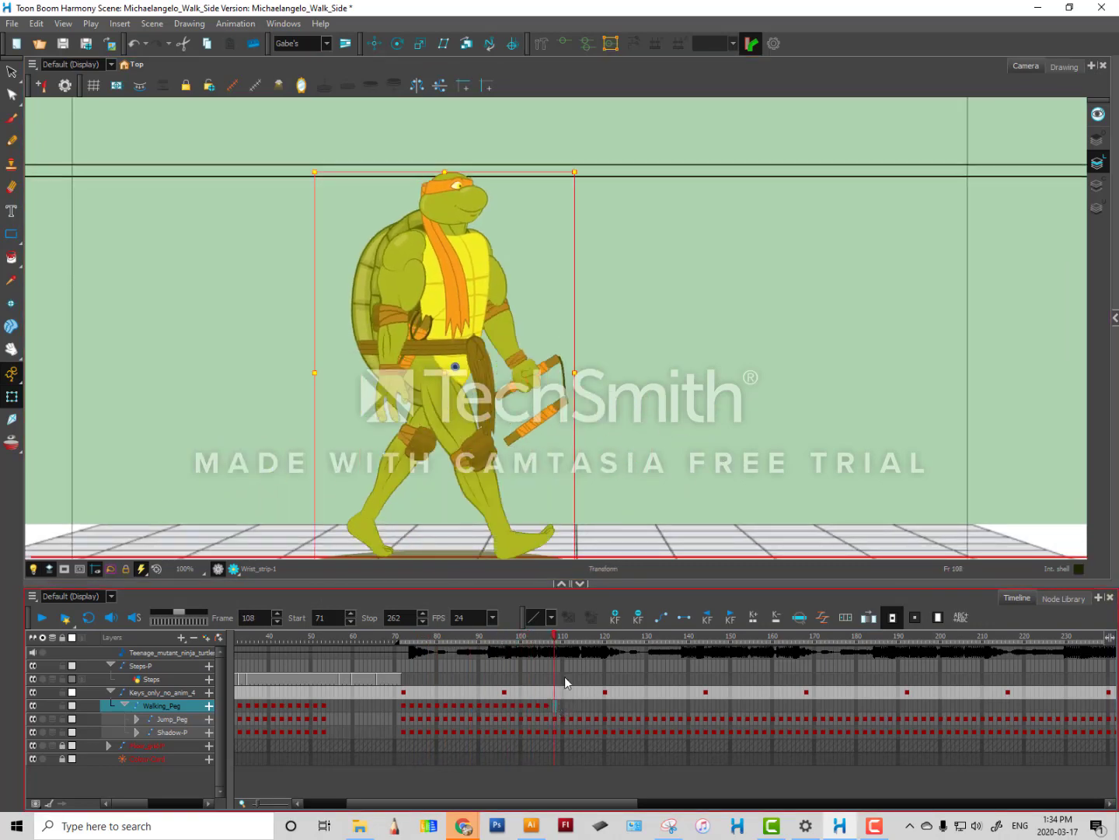
left_click_drag(645, 486, 665, 425)
left_click(12, 442)
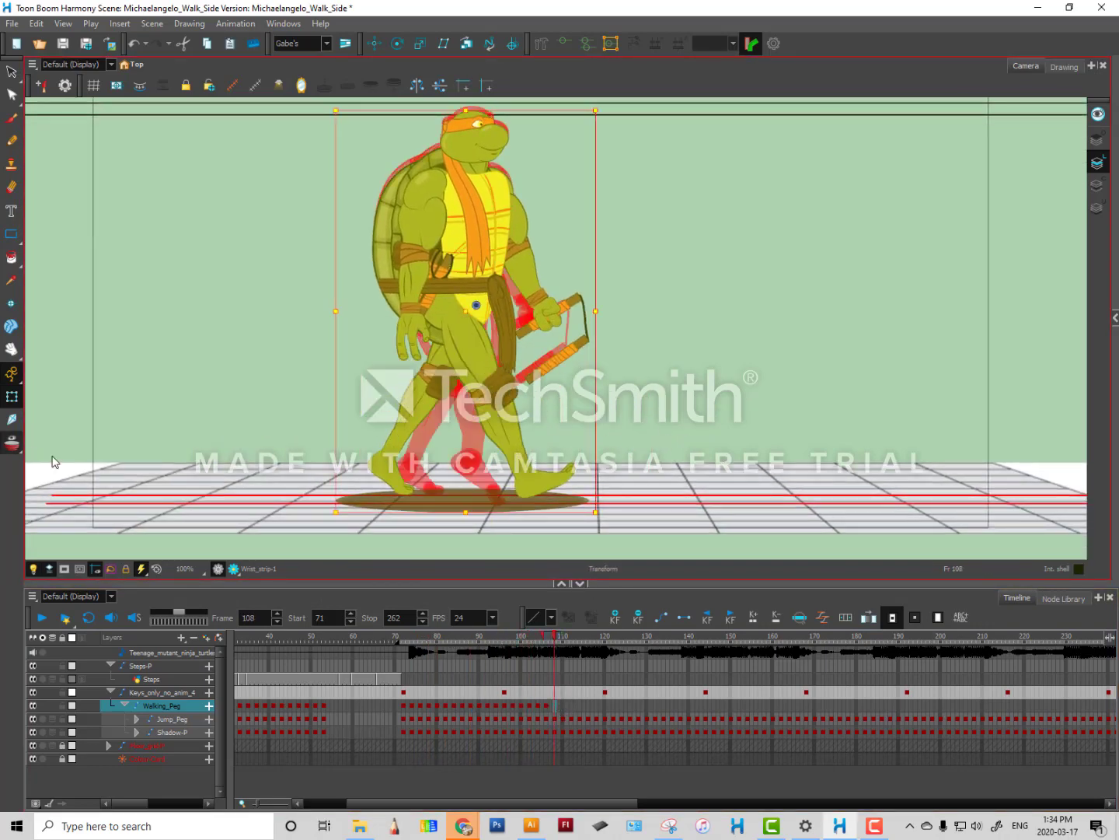
At frame 108, move the Walking_Peg forward until the planted foot lines up with its onion-skinned position from frame 106.
key("shift+Right")
key("shift+Right")
key("shift+Right")
key("shift+Right")
key("Right")
key("Right")
key("Right")
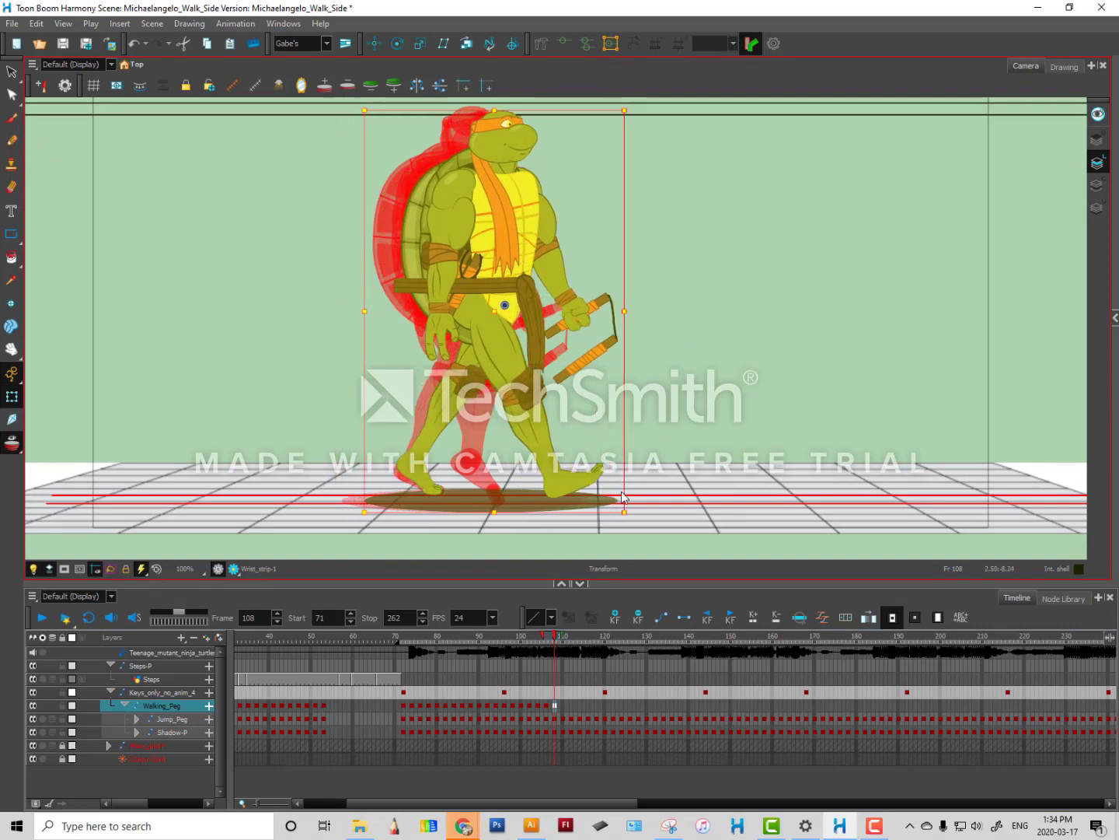
At frame 110, shift the Walking_Peg forward so the front heel lands on the onion skin of frame 108.
left_click(563, 709)
key("shift+Right")
key("shift+Right")
key("shift+Right")
key("shift+Right")
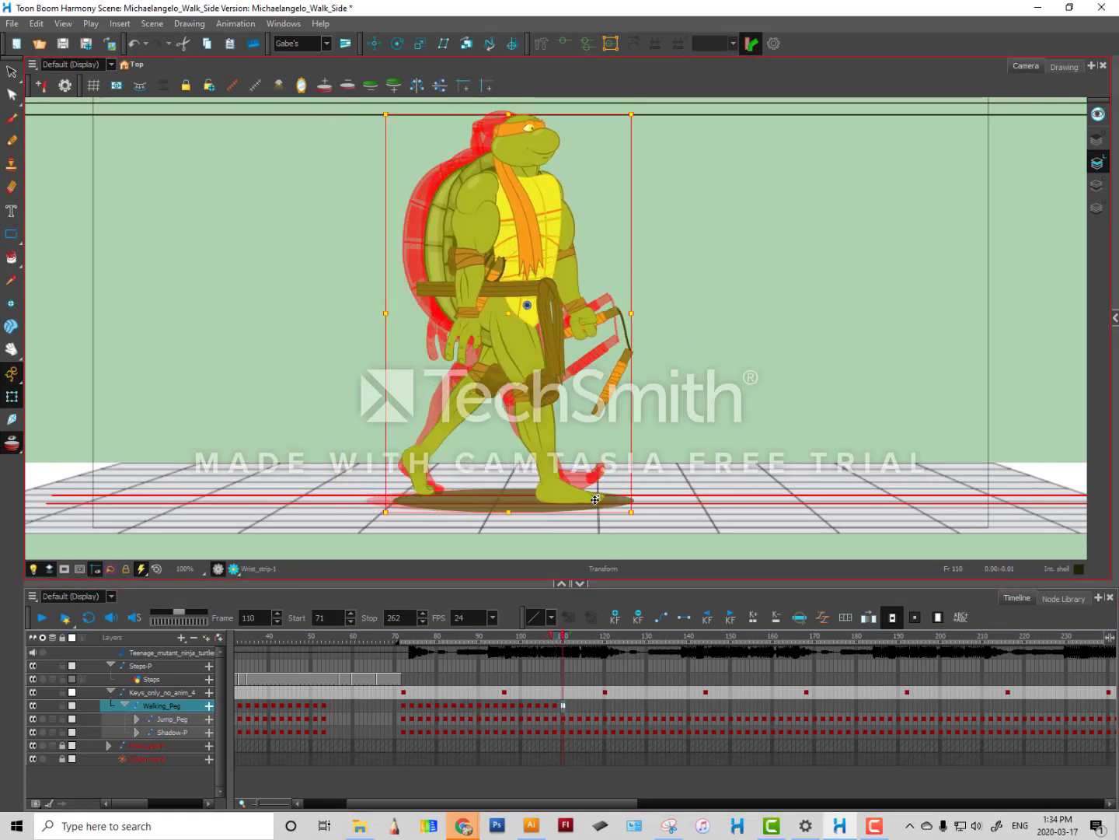
key("Right")
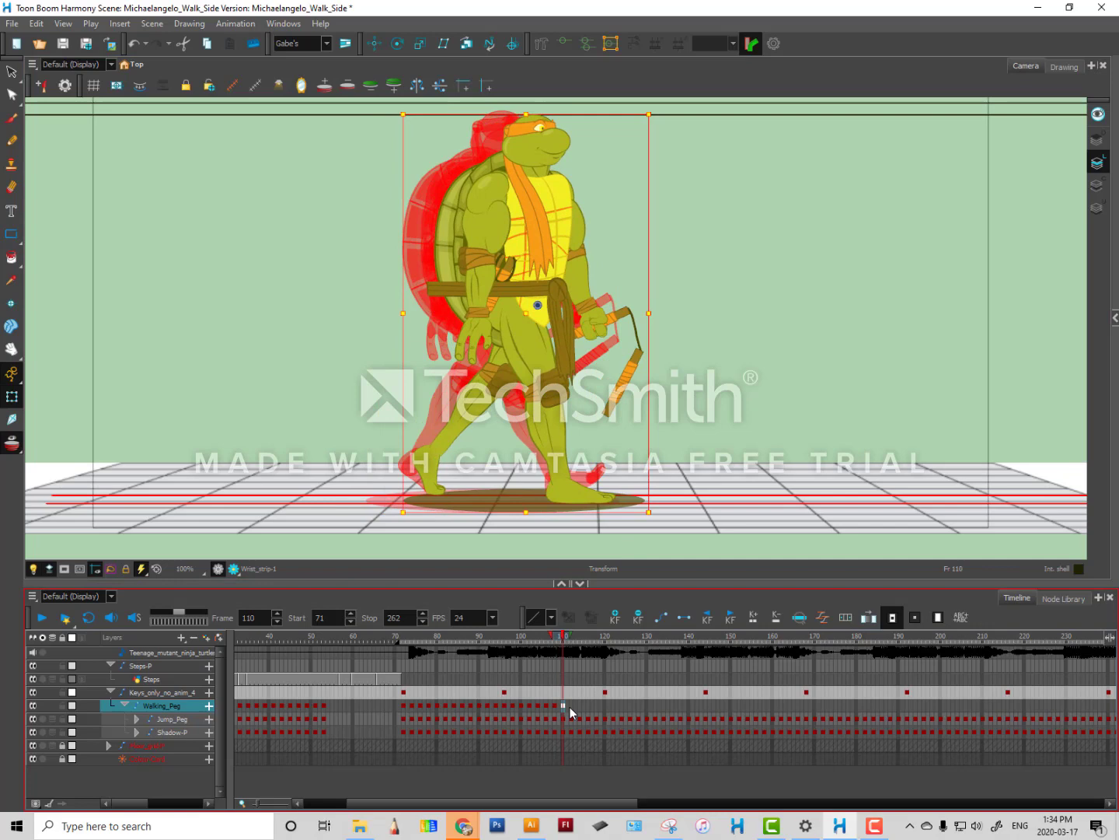
At frames 112 and 114, advance the Walking_Peg so the planted foot stays in place against the preceding pose.
left_click(570, 704)
left_click_drag(602, 501, 626, 533)
left_click(580, 705)
key("shift+Right")
key("Right")
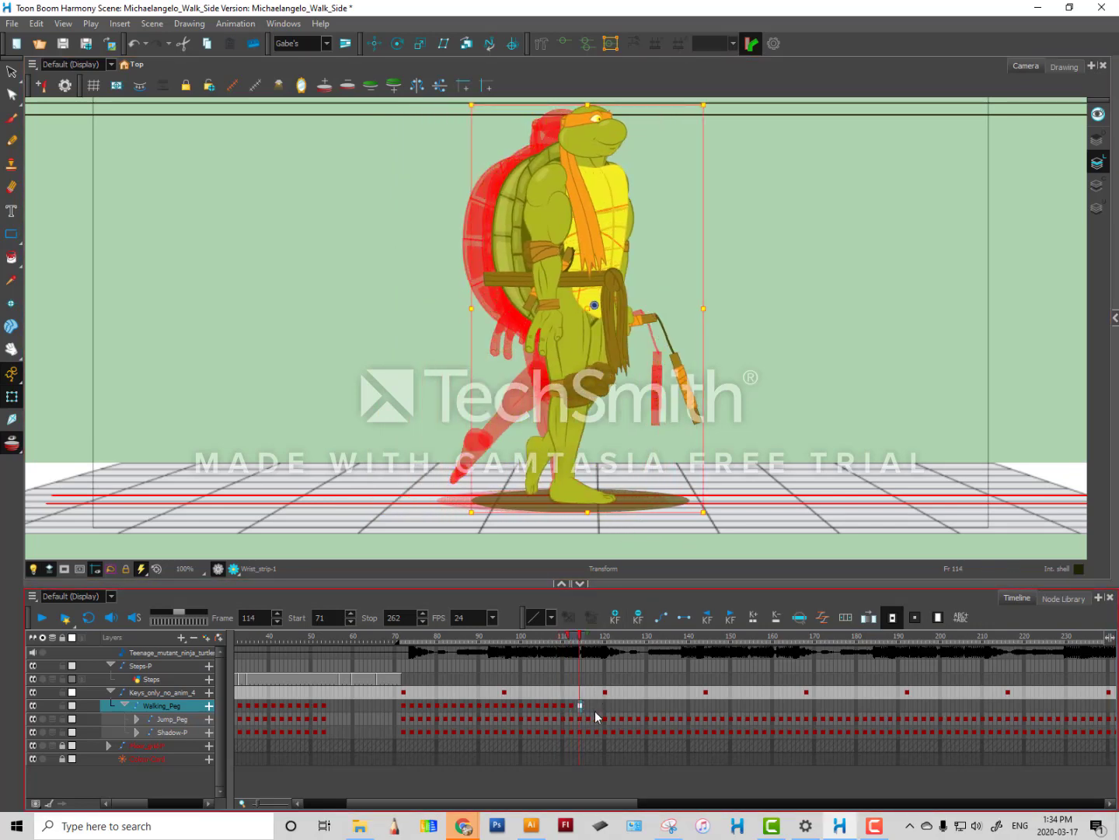
At frame 116, move the Walking_Peg forward to match the planted foot with its position at frame 114.
left_click(589, 706)
key("shift+Right")
key("shift+Right")
key("shift+Right")
key("shift+Right")
key("Right")
key("Right")
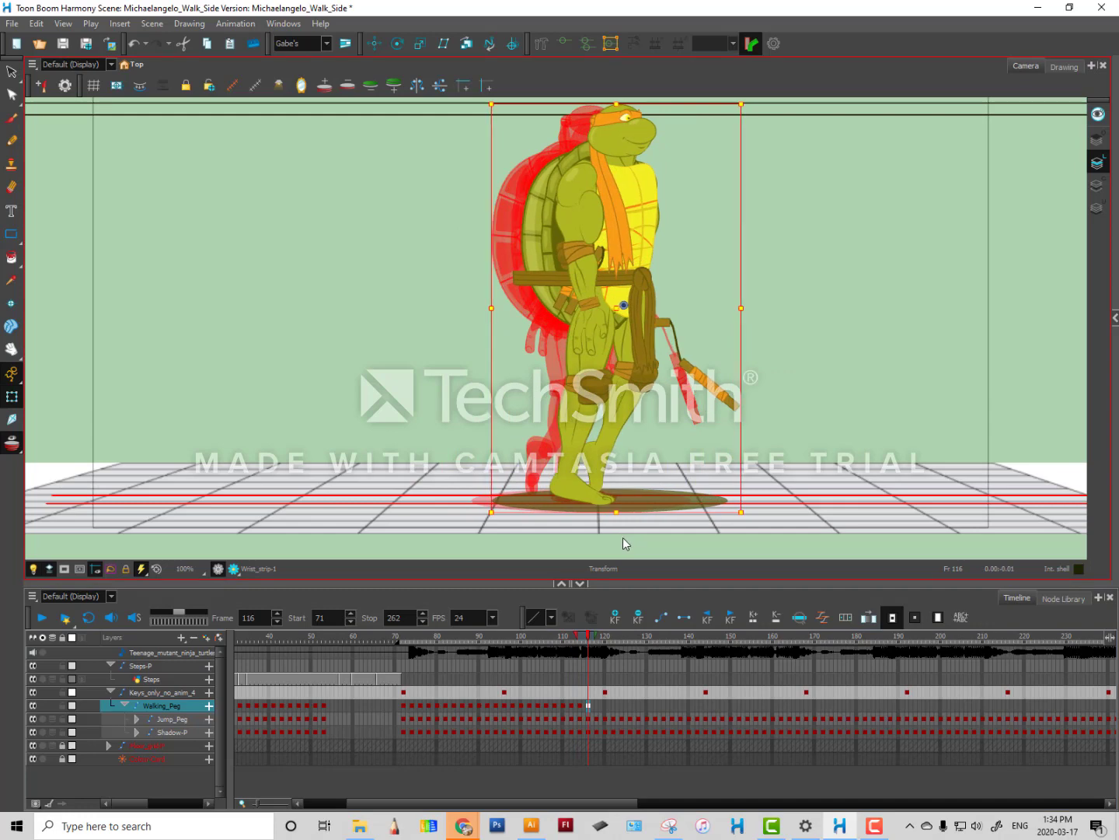
At frames 118 and 120, move the Walking_Peg forward to keep the planted foot aligned with the preceding pose.
left_click(597, 706)
left_click(678, 522)
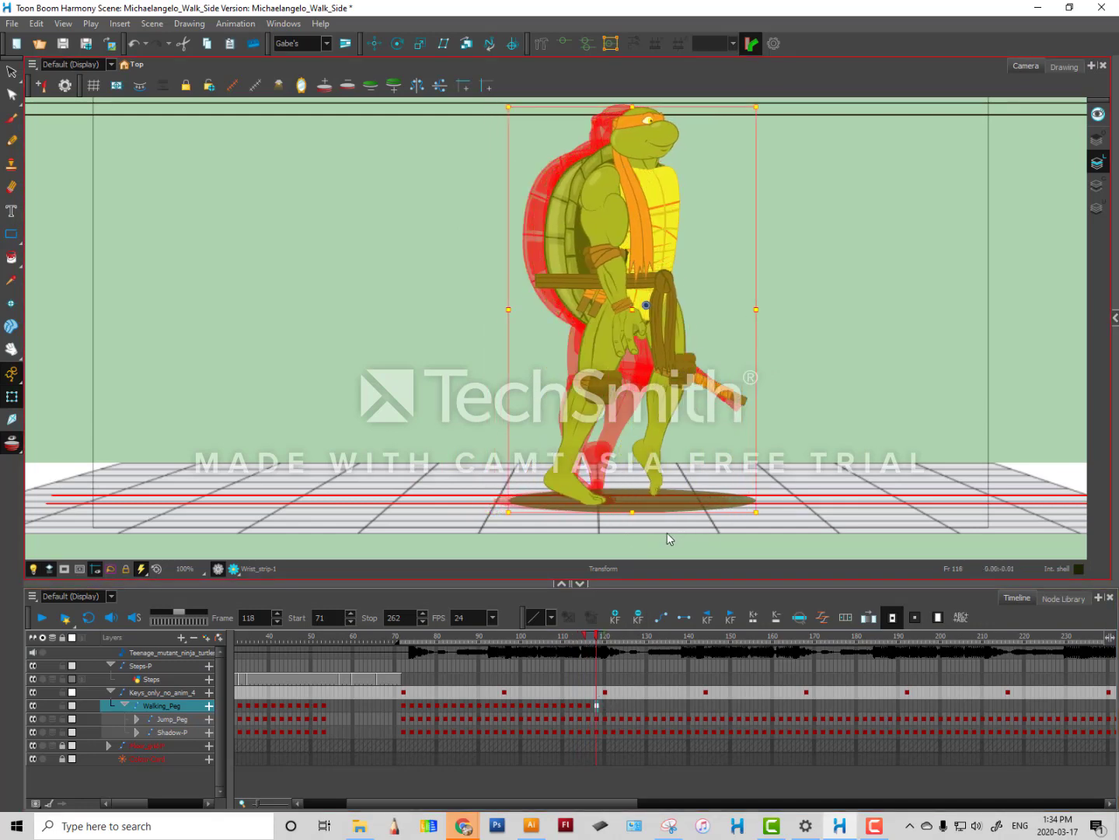
left_click(605, 705)
left_click(650, 528)
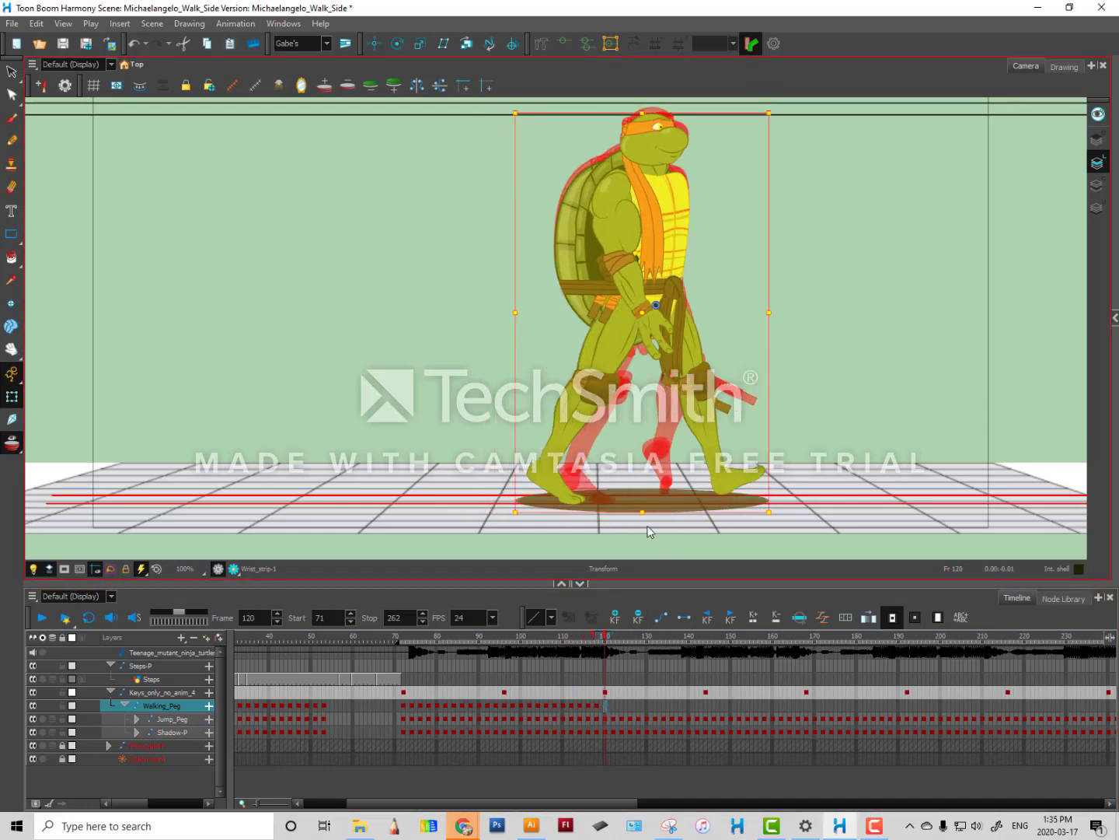
At frame 122, advance the Walking_Peg until the feet line up with the onion skin of frame 120.
left_click(613, 705)
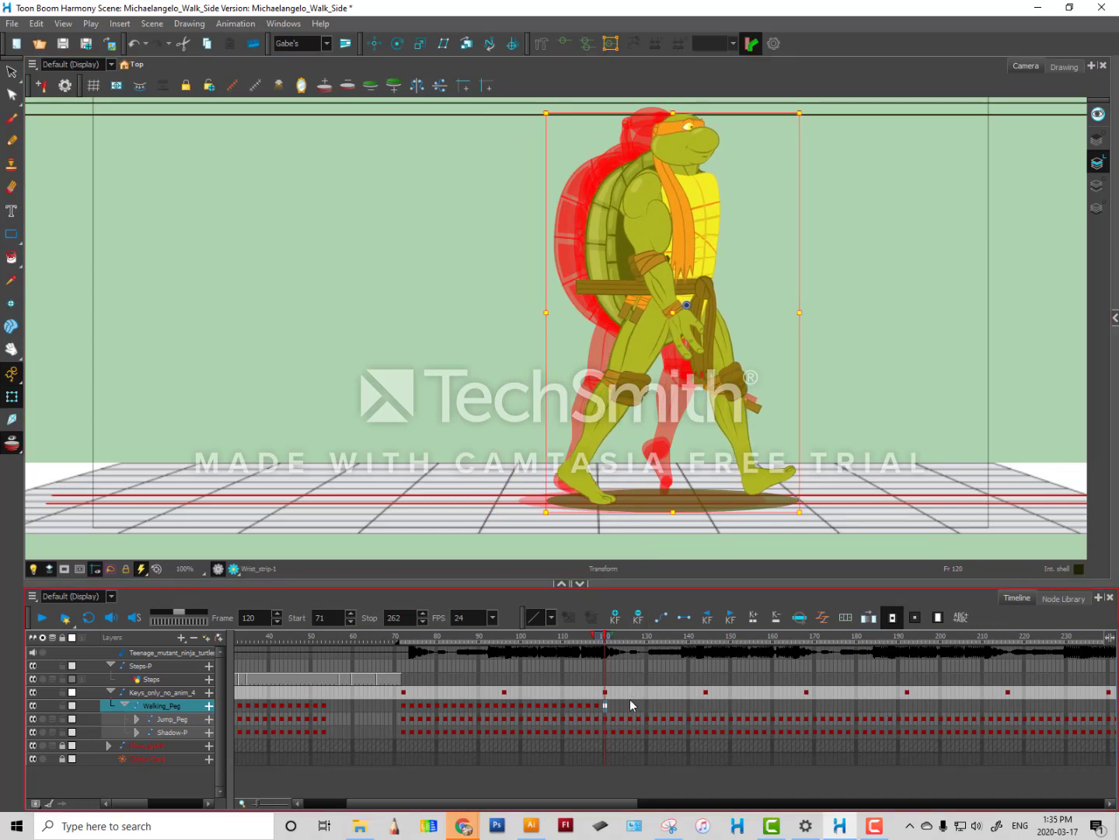
left_click(642, 524)
key("Right")
key("Right")
key("Right")
key("Right")
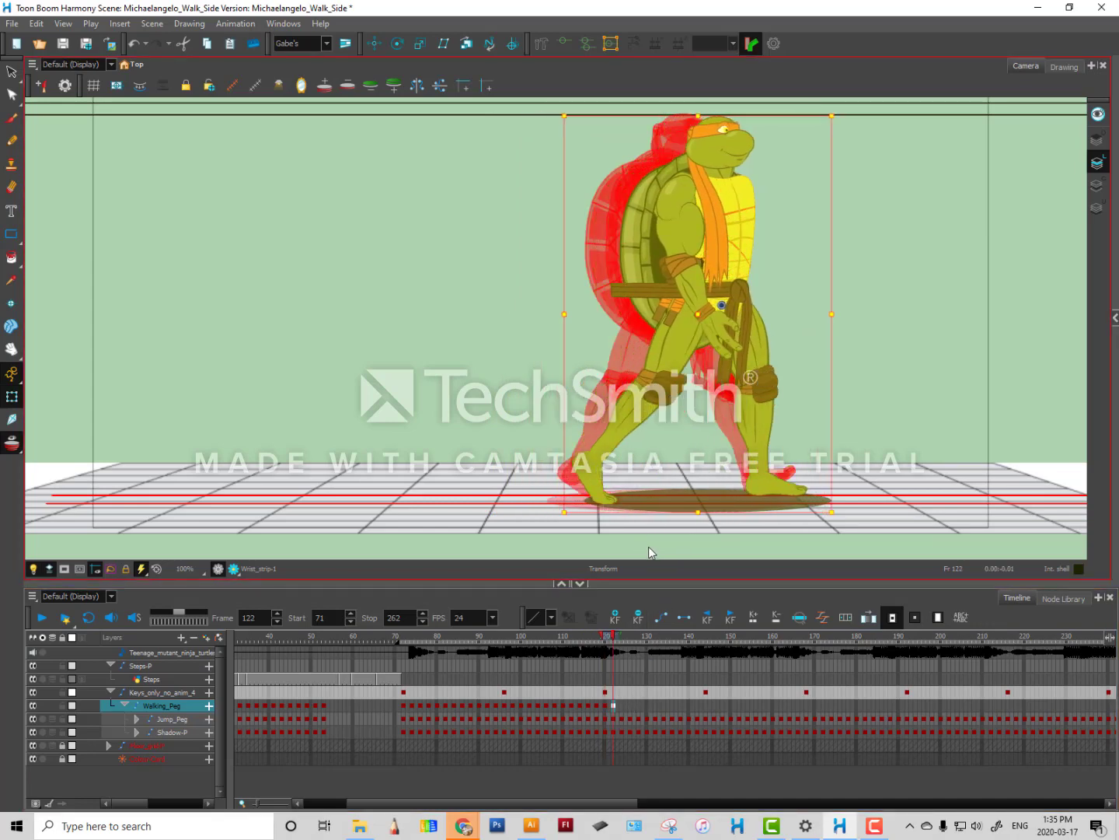
At frame 124, move the Walking_Peg forward, fine-tuning it back and forth until the front foot matches frame 122.
left_click(621, 705)
key("Right")
key("Right")
key("Right")
key("Right")
key("Right")
key("Right")
key("Right")
key("Right")
key("Right")
key("Right")
key("Right")
key("Right")
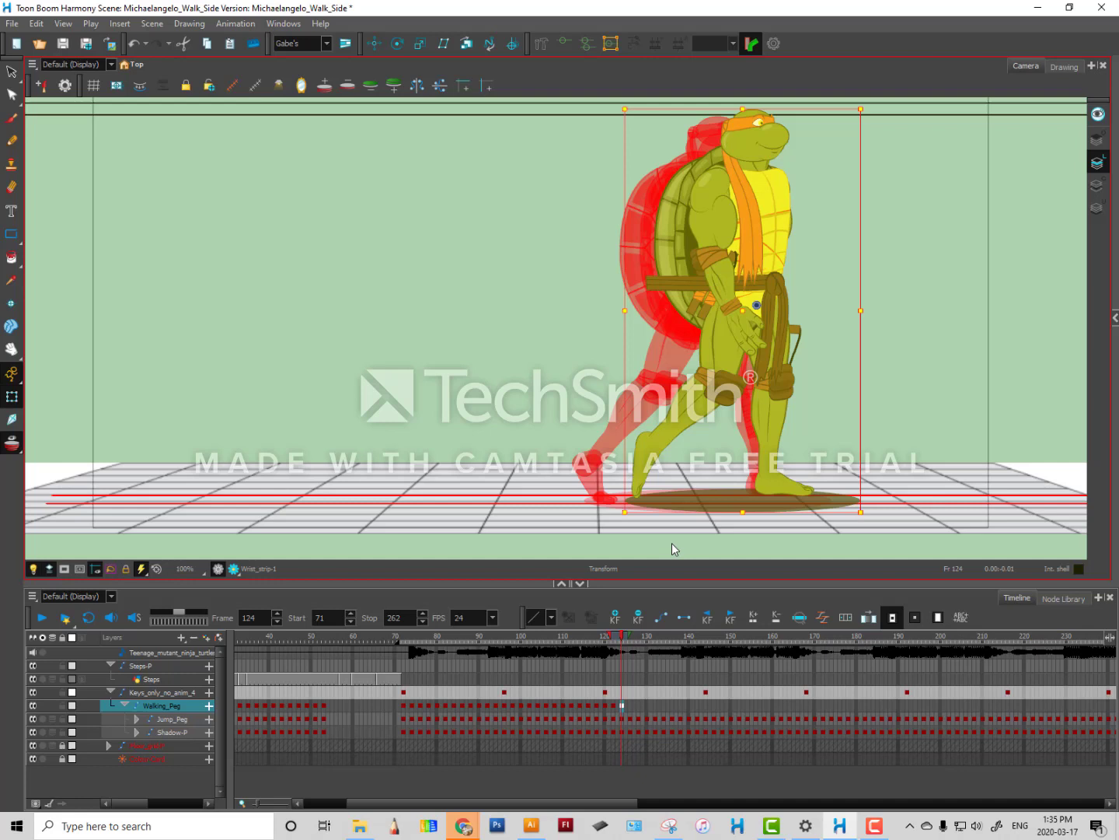
key("Left")
key("Left")
key("Left")
key("Left")
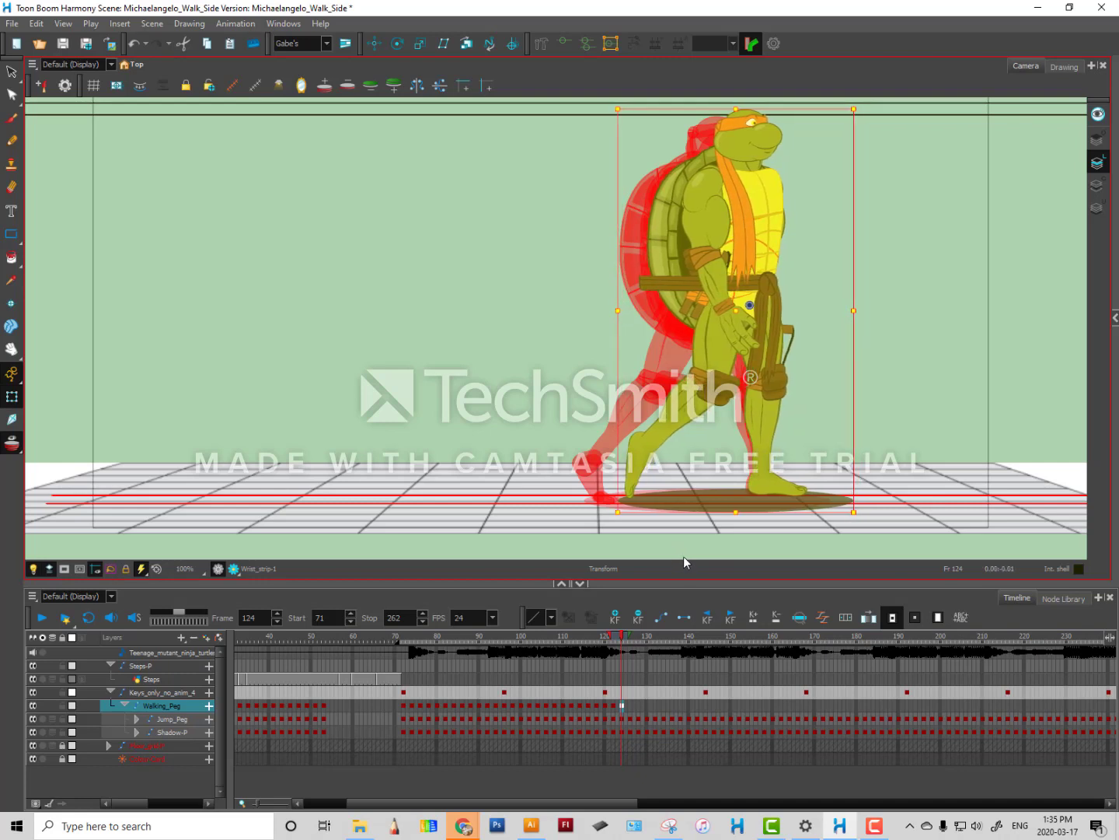
key("Right")
At frame 126, advance the Walking_Peg so the planted foot matches its onion-skinned position from frame 124.
left_click(632, 705)
left_click(723, 542)
key("Right")
key("Right")
key("Right")
key("Right")
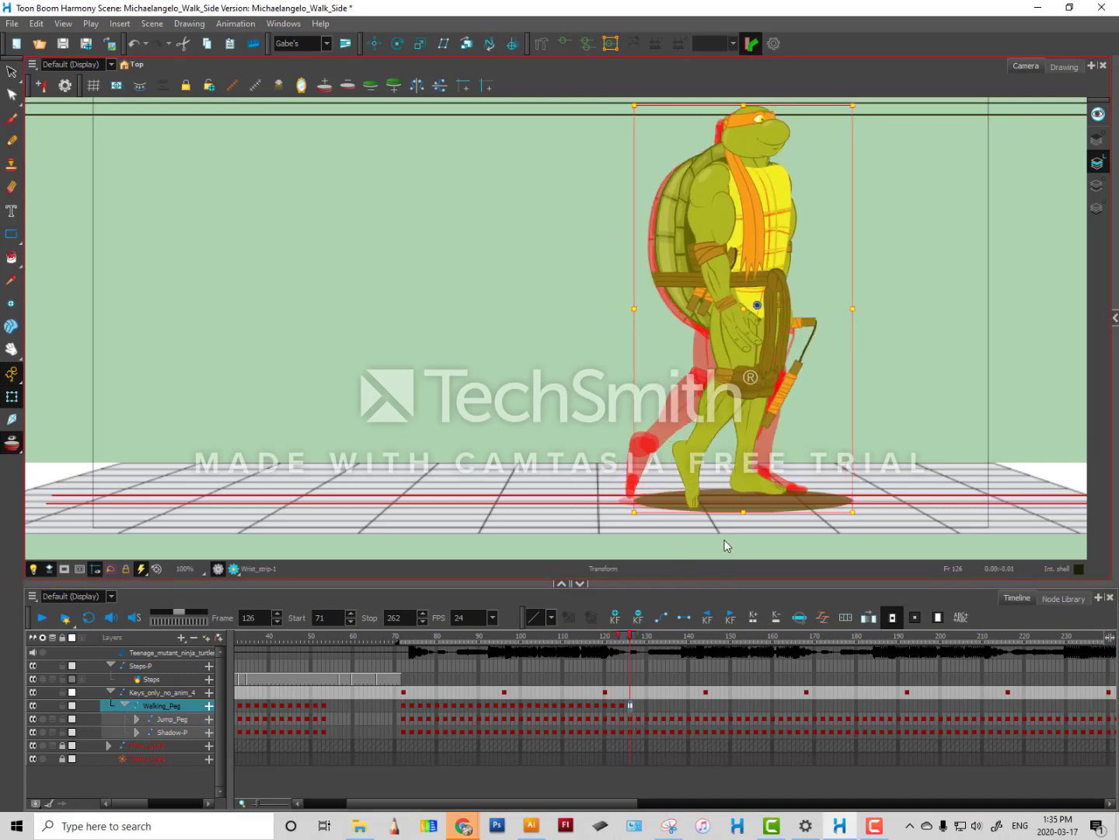
At frame 128, nudge the Walking_Peg forward until the planted foot sits over the onion skin of frame 126.
left_click(639, 705)
left_click(775, 524)
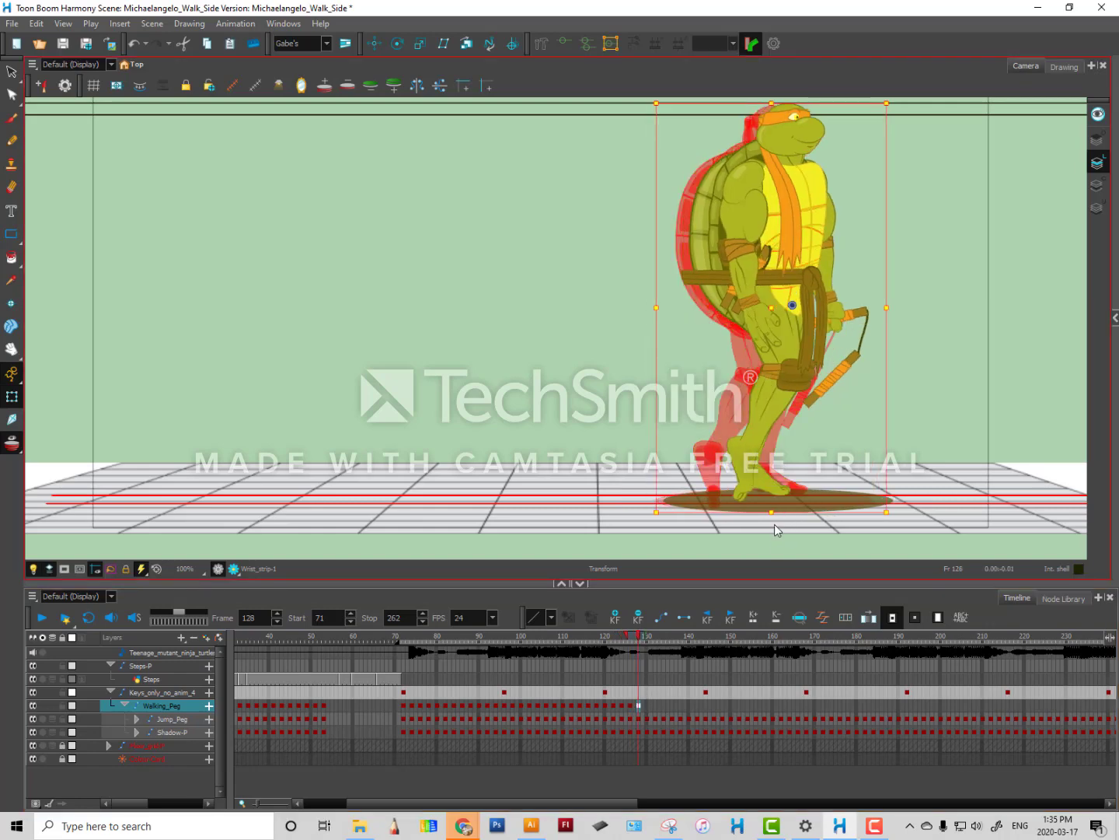
key("Right")
key("Right")
key("Right")
key("Right")
key("Right")
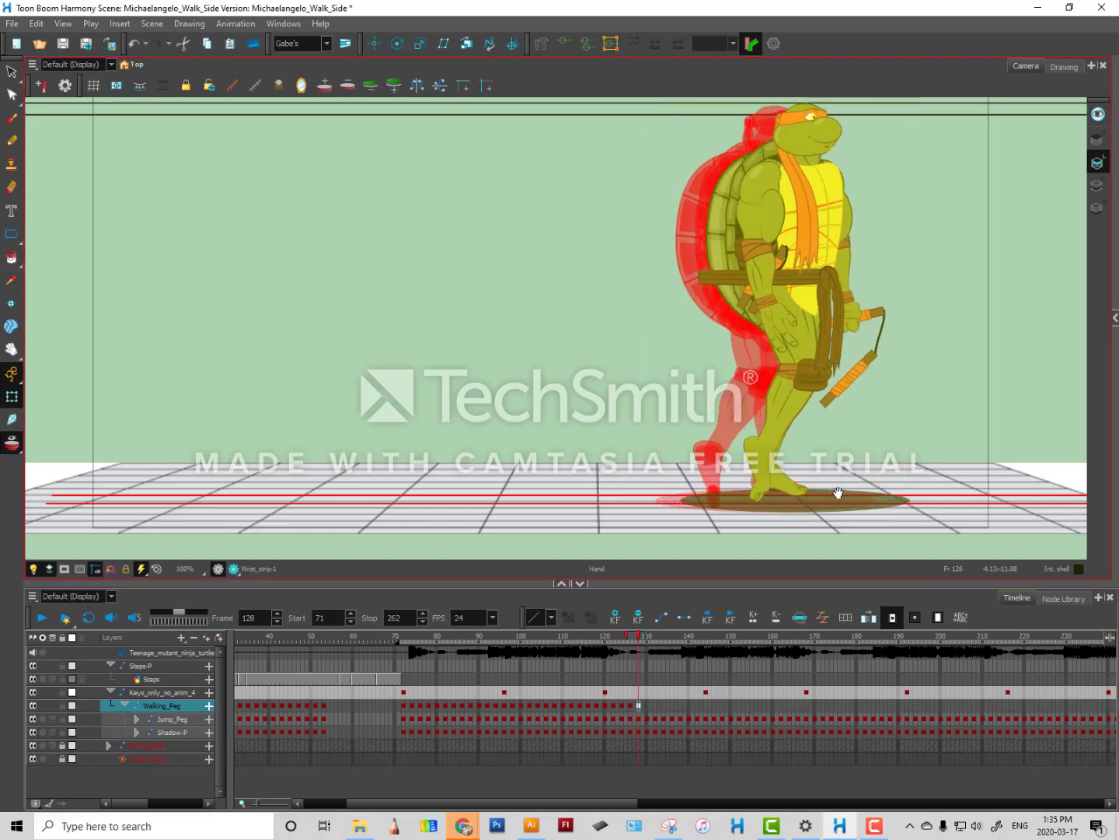
At frame 130, nudge the Walking_Peg forward until the rear foot's toes match their close-up position from frame 128.
scroll(678, 493, "up", 3)
left_click_drag(838, 494, 537, 457)
scroll(556, 470, "up", 2)
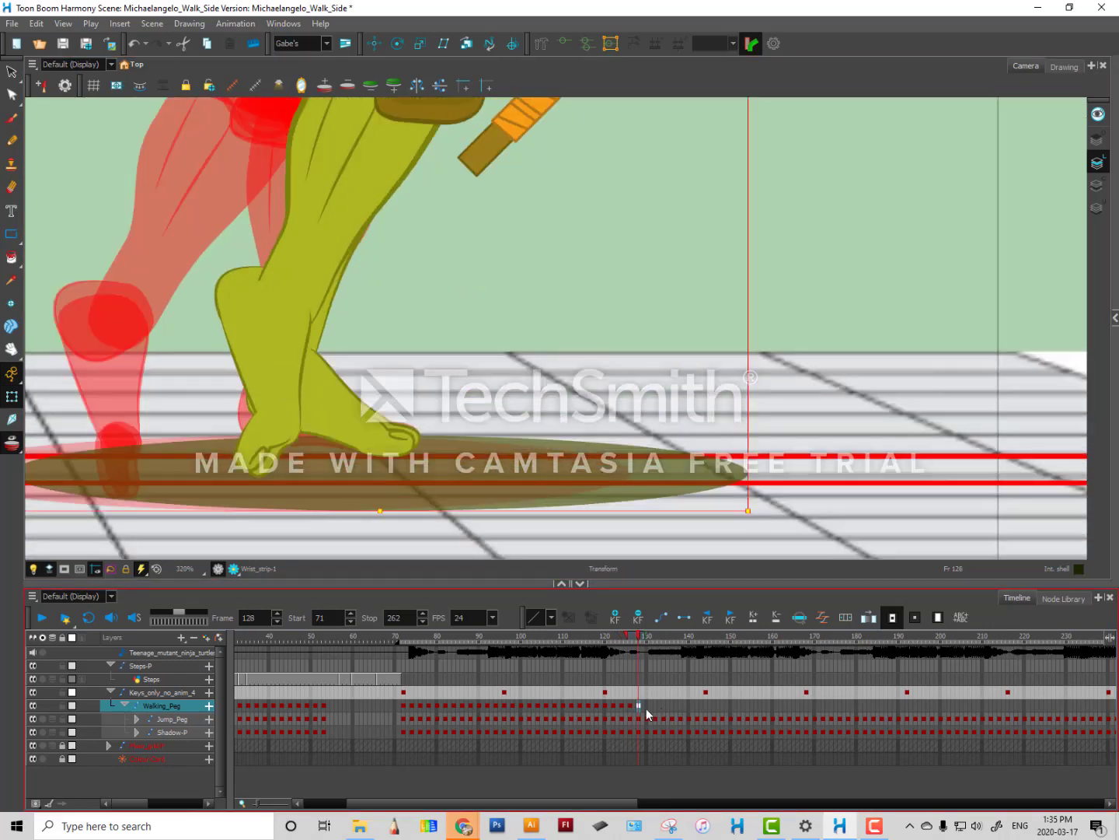
left_click(646, 705)
key("Right")
key("Right")
key("Right")
key("Right")
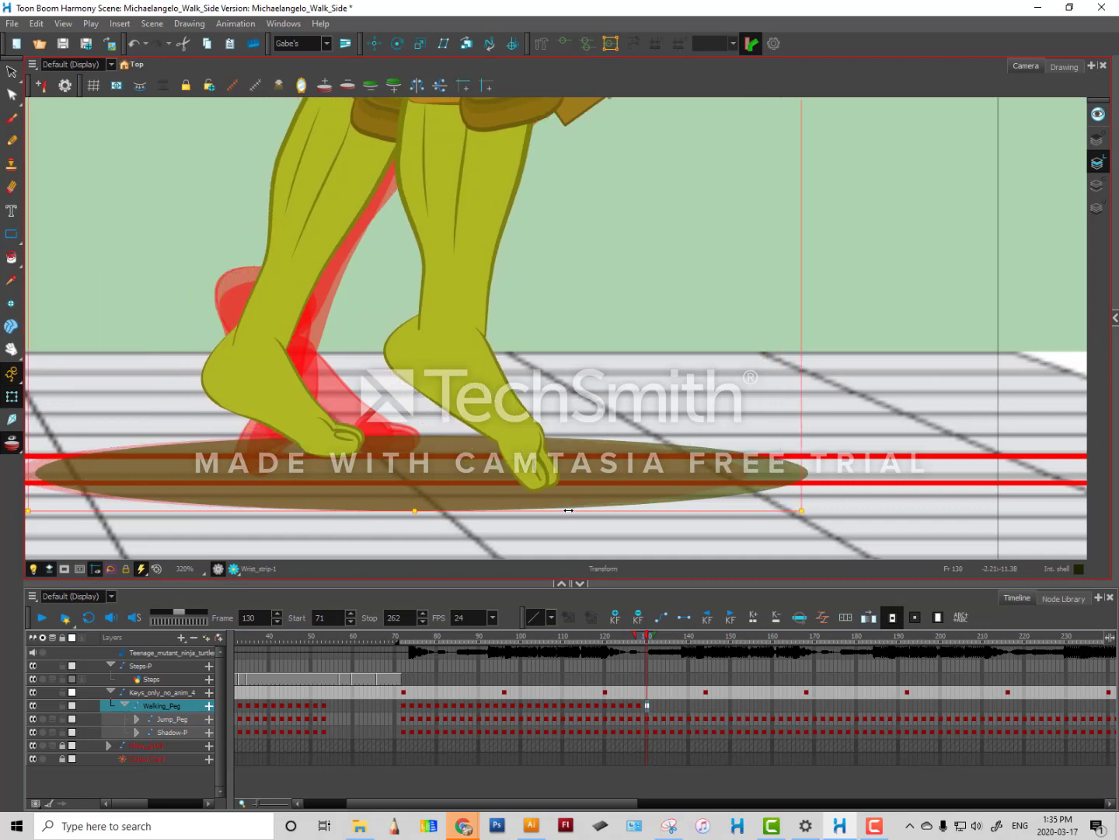
key("Right")
key("Right")
key("Right")
key("Right")
key("Right")
key("Right")
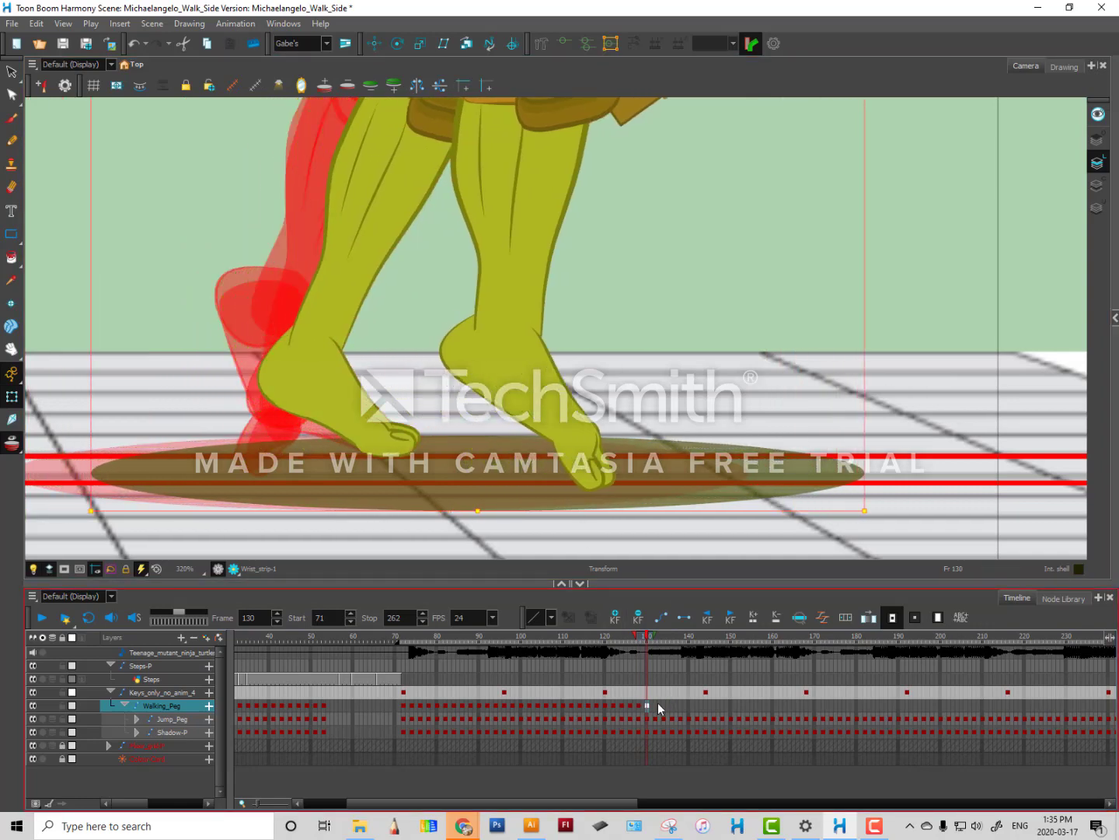
At frame 132, nudge the Walking_Peg forward until the rear foot's toes meet the onion skin of frame 130.
left_click(655, 705)
key("Right")
key("Right")
key("Right")
key("Right")
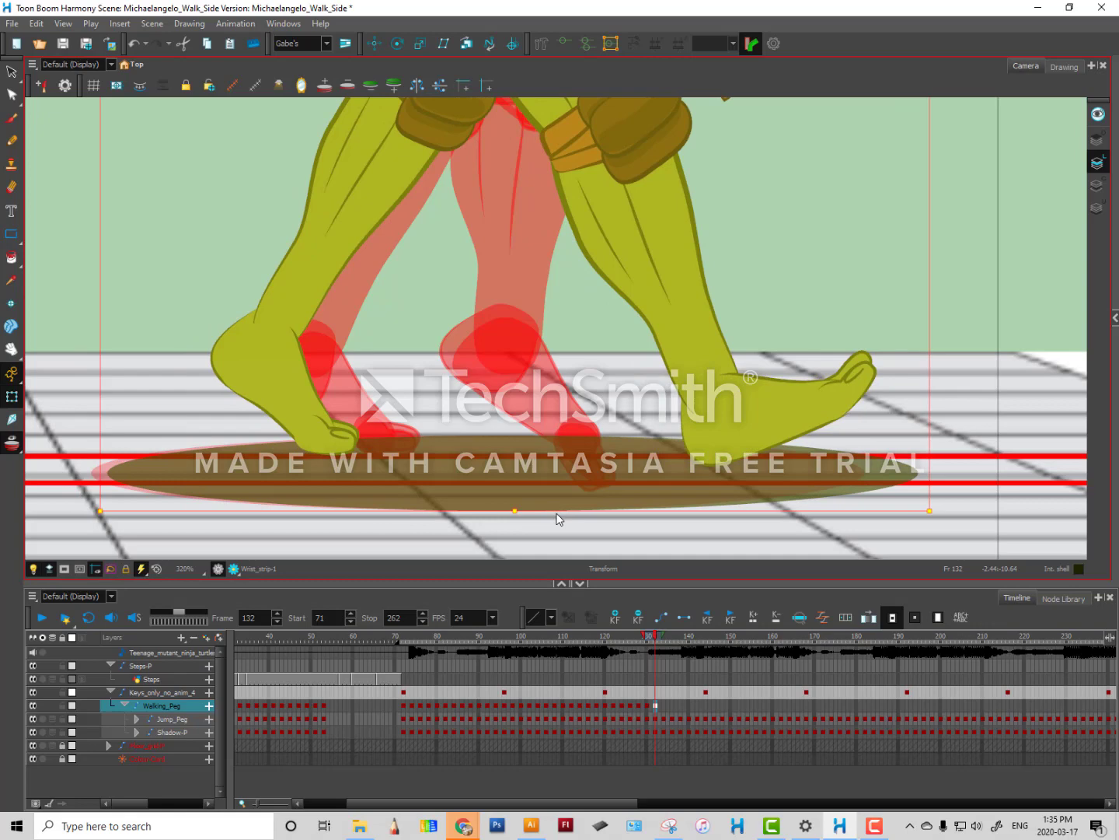
key("Right")
key("Right")
key("Right")
key("Right")
key("Right")
key("Right")
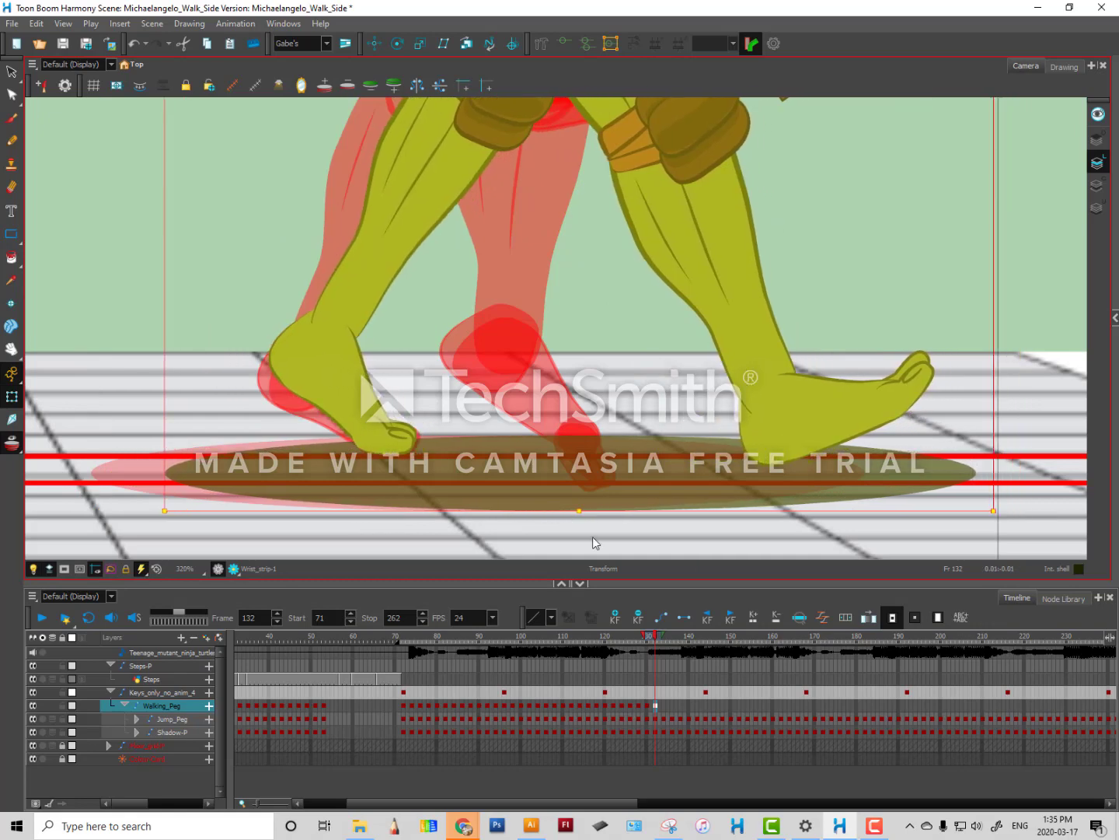
key("Right")
key("Right")
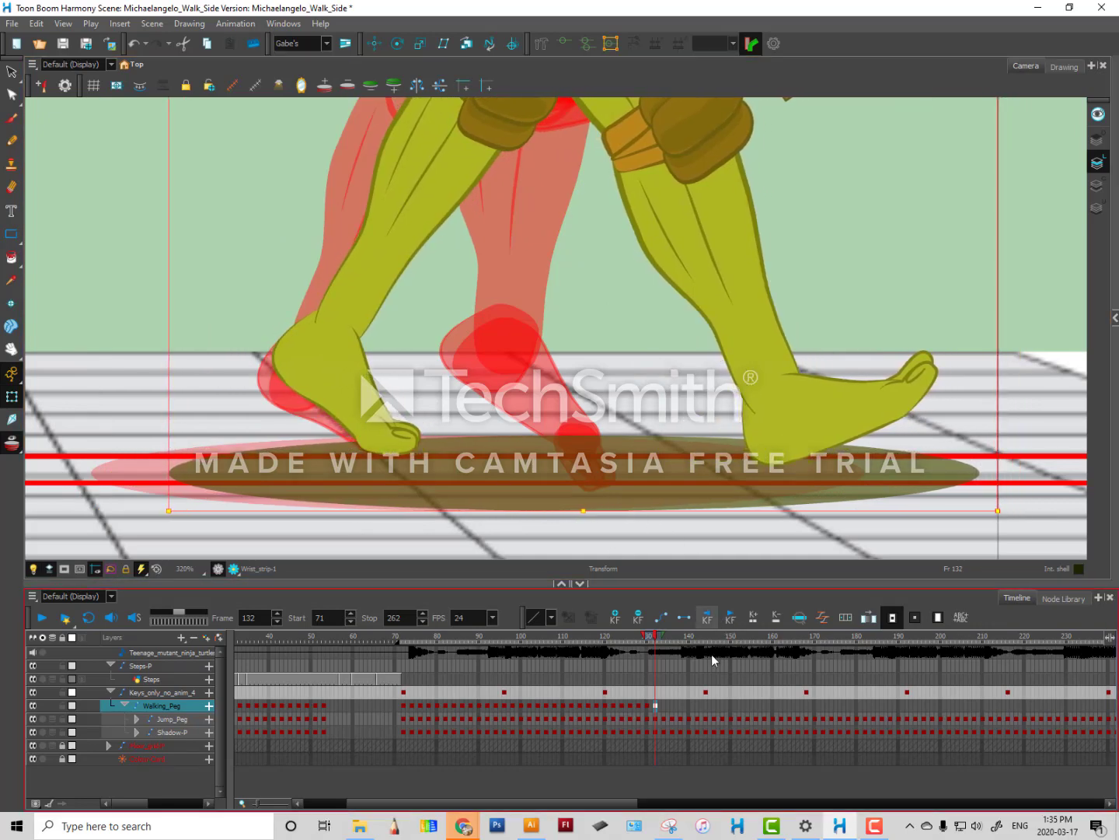
At frame 134, nudge the Walking_Peg forward until the rear toes and front heel match the pose of frame 132.
left_click(664, 705)
key("Right")
key("Right")
key("Right")
key("Right")
key("Right")
key("Right")
key("Right")
key("Right")
key("Right")
key("Right")
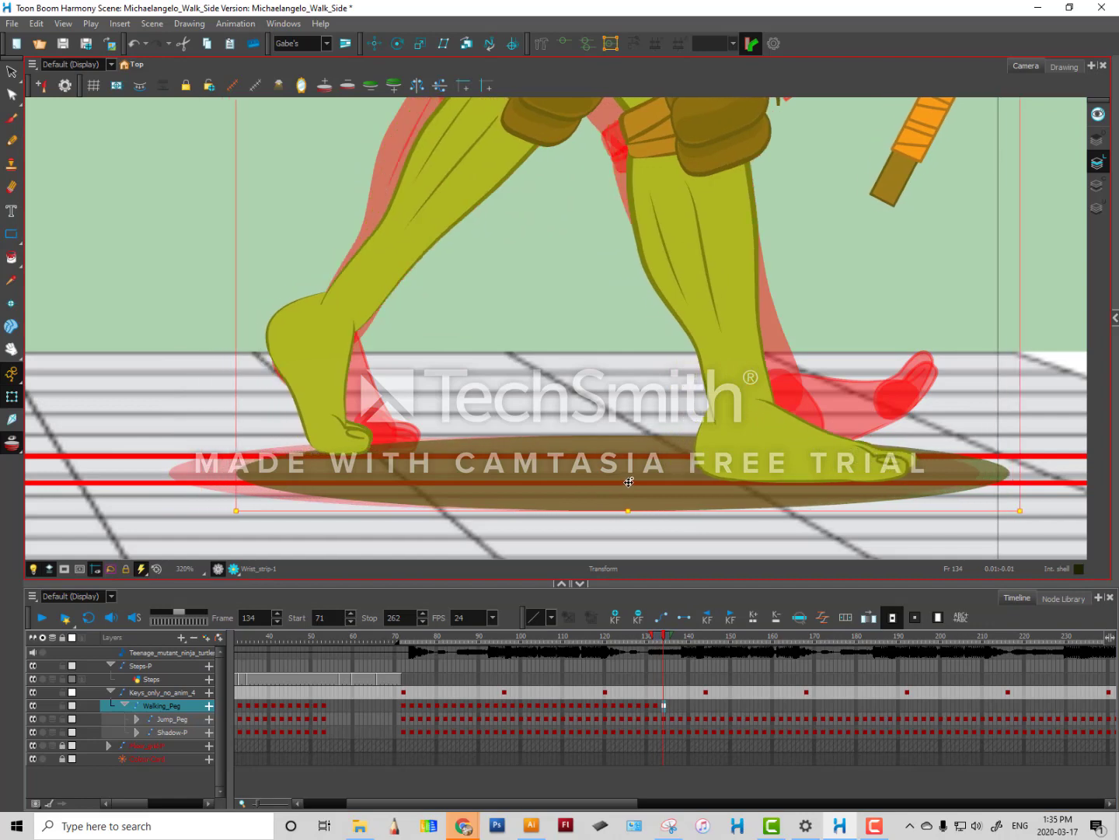
key("Right")
key("Right")
key("Right")
key("Right")
key("Right")
key("Right")
key("Right")
key("Right")
key("Right")
key("Right")
key("Right")
key("Right")
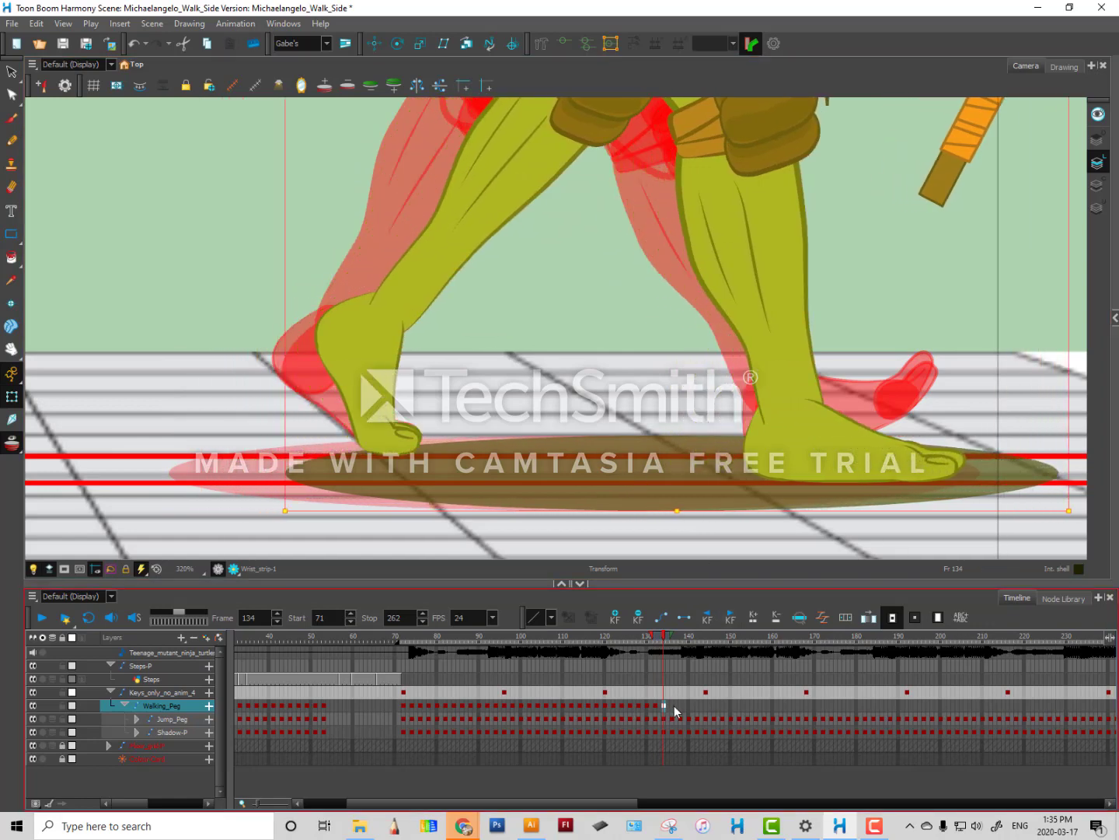
Select Walking_Peg frame 136, reveal the node network and reposition the Walking_Peg node slightly farther above Jump_Peg.
left_click(672, 705)
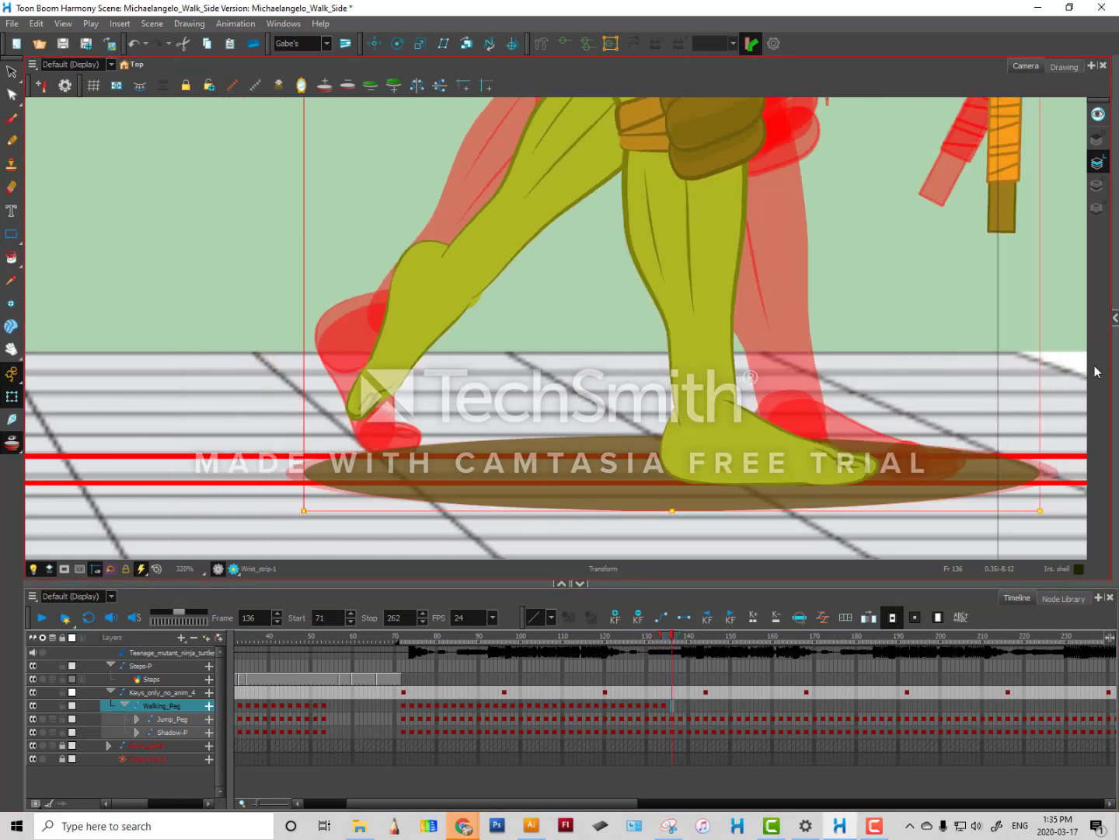
left_click(1115, 318)
key("o")
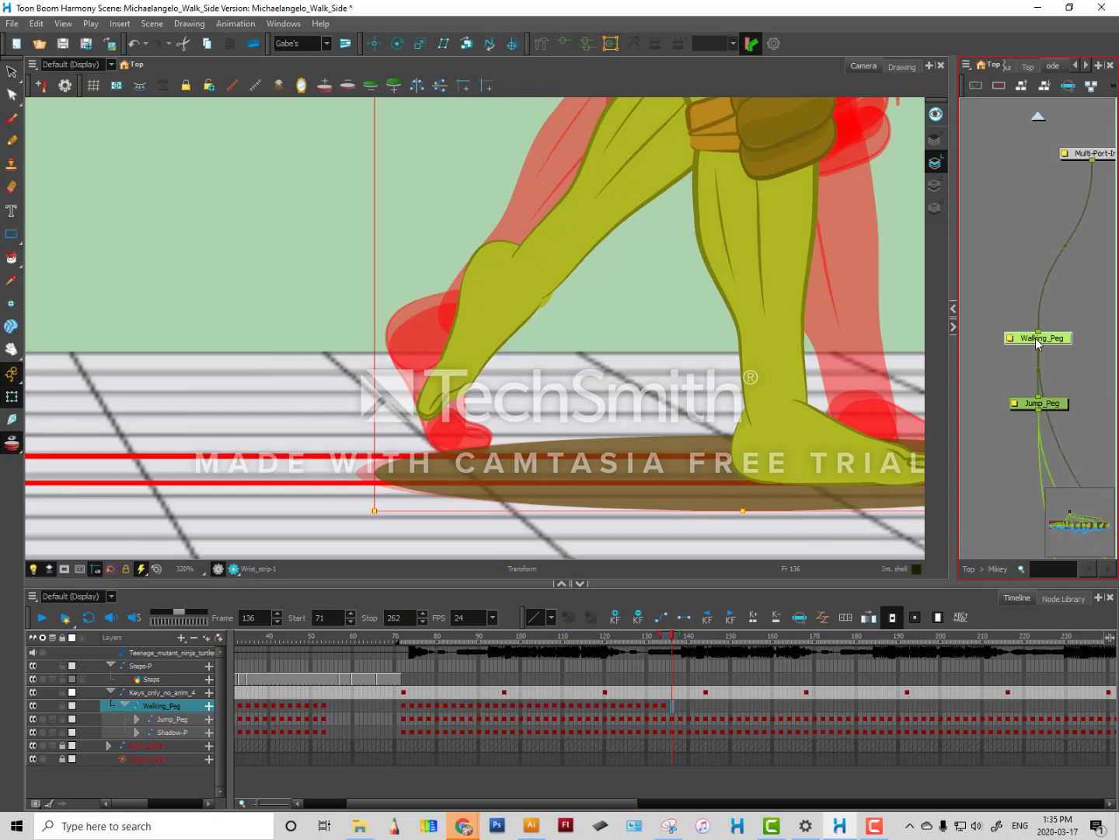
mouse_move(1037, 340)
left_mouse_down()
mouse_move(1008, 347)
mouse_move(1065, 381)
mouse_move(1046, 416)
mouse_move(1026, 333)
left_mouse_up()
scroll(1009, 350, "up", 4)
scroll(1065, 382, "up", 2)
scroll(1047, 417, "down", 2)
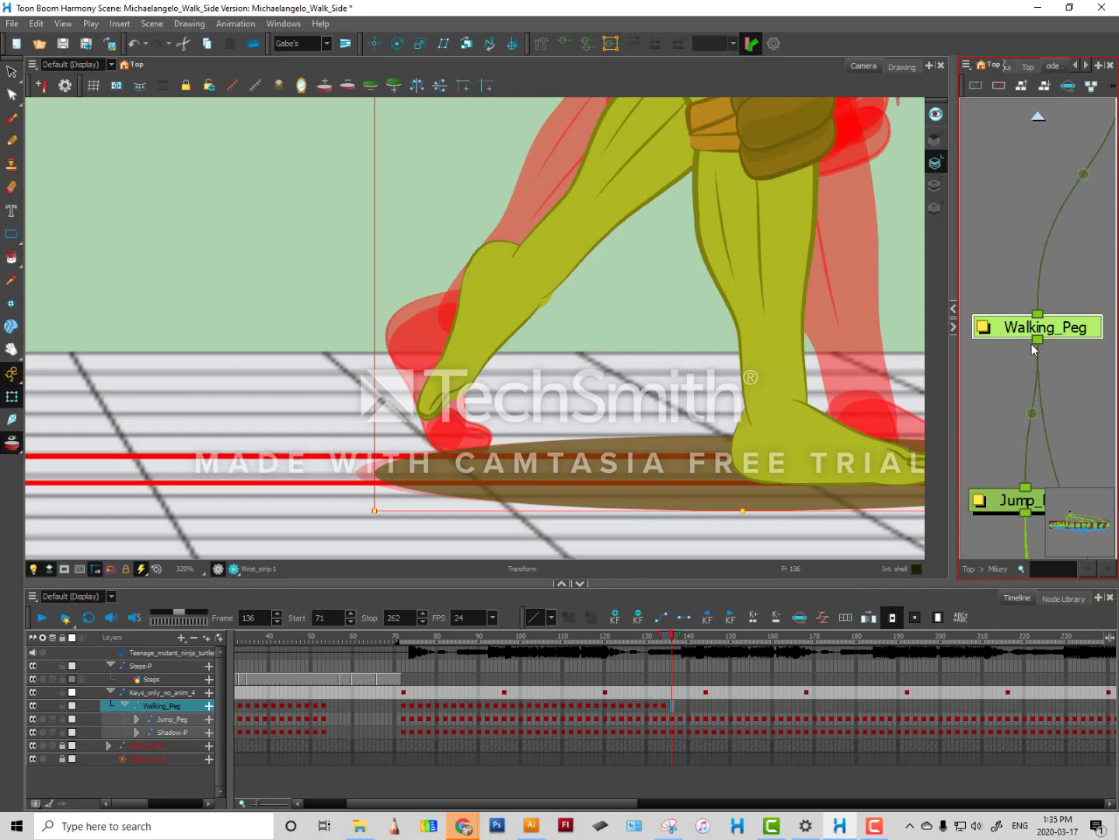
left_click_drag(1077, 333, 1090, 292)
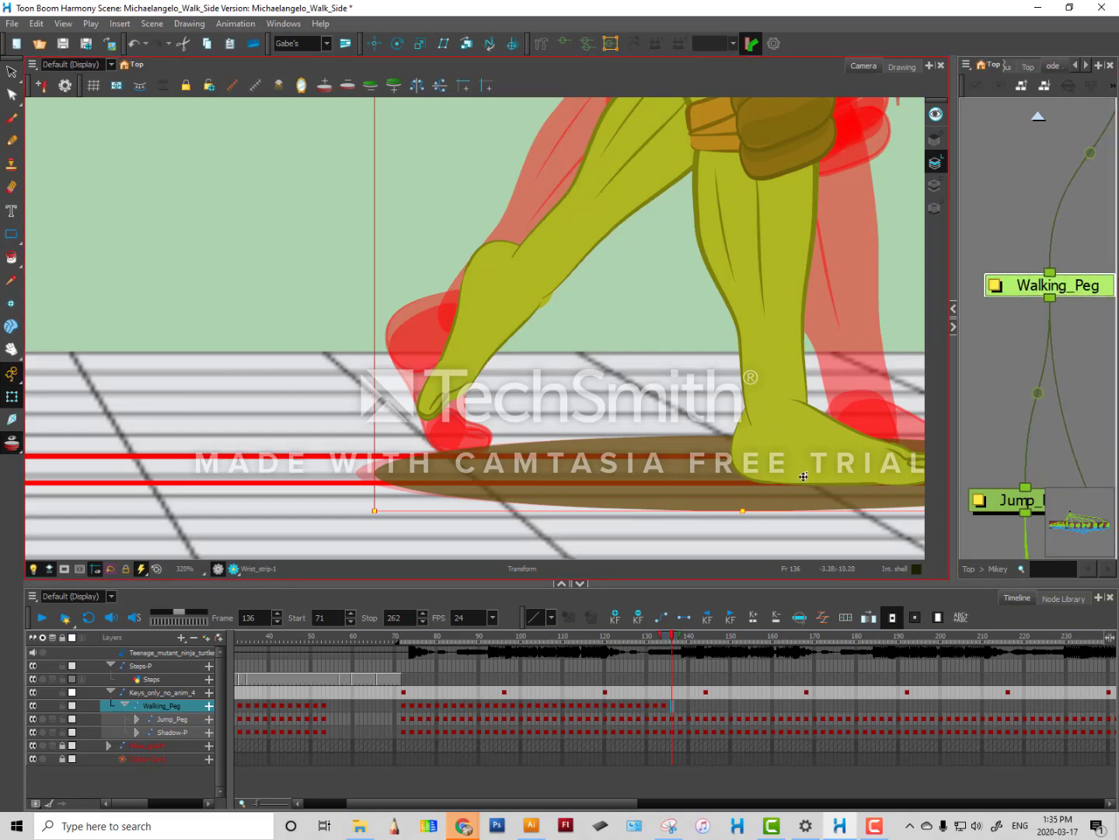
At frame 136, nudge the Walking_Peg forward until the flat front foot covers its onion-skinned position from frame 134.
left_click_drag(689, 457, 492, 414)
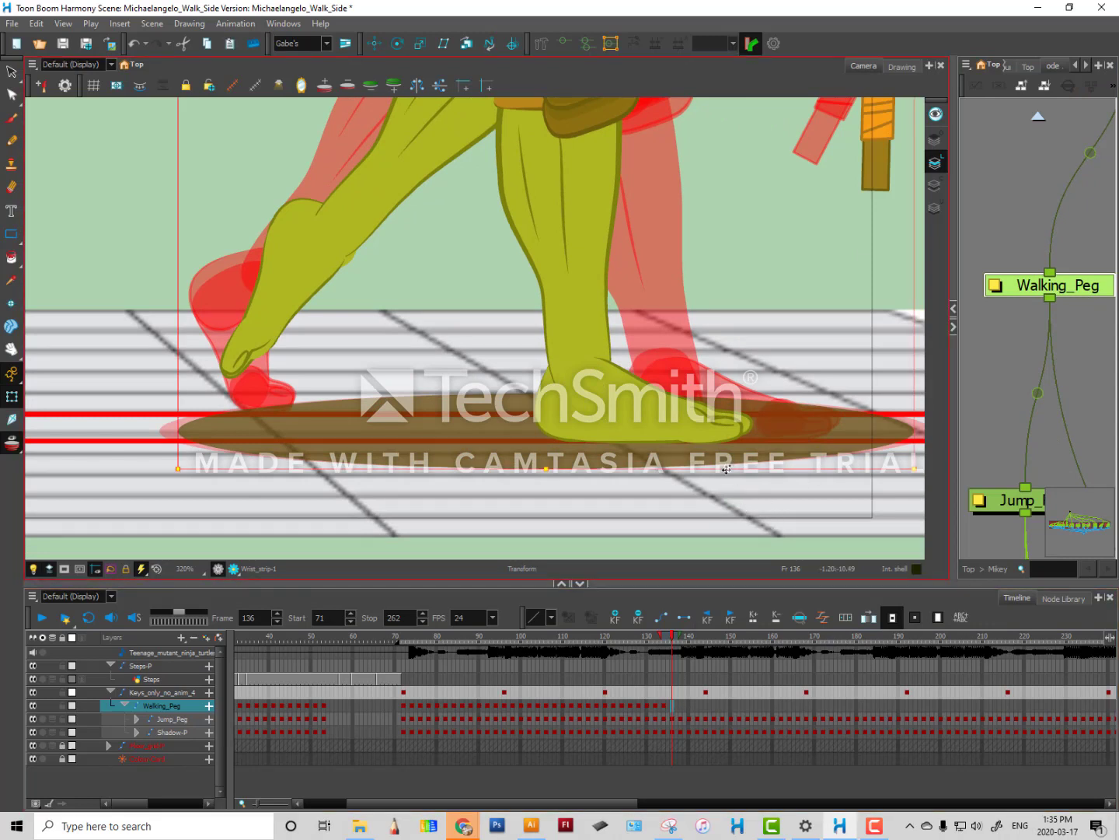
key("Right")
key("Right")
key("Right")
key("Right")
key("Right")
key("Right")
key("Right")
key("Right")
key("Right")
key("Right")
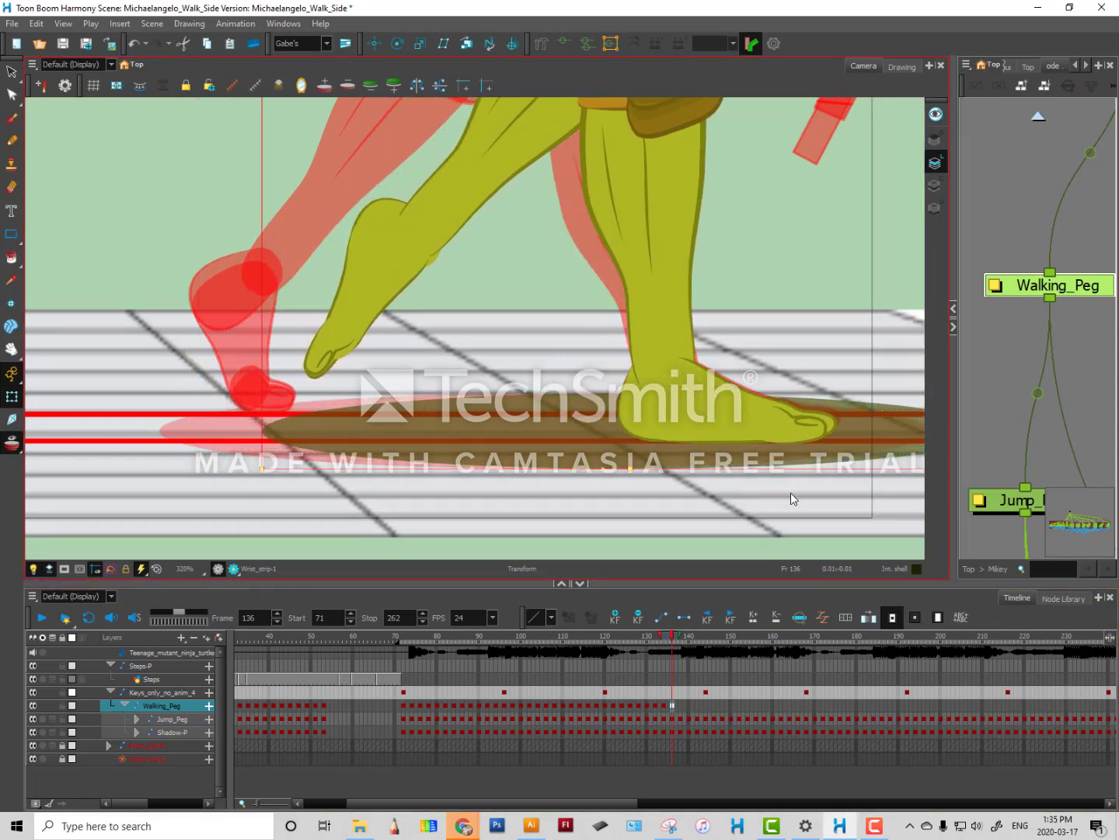
At frame 138, move the Walking_Peg forward until the planted foot matches frame 136, and select its frame 140.
left_click(681, 706)
key("Right")
key("Right")
key("Right")
key("Right")
key("Right")
key("Right")
key("Right")
key("Right")
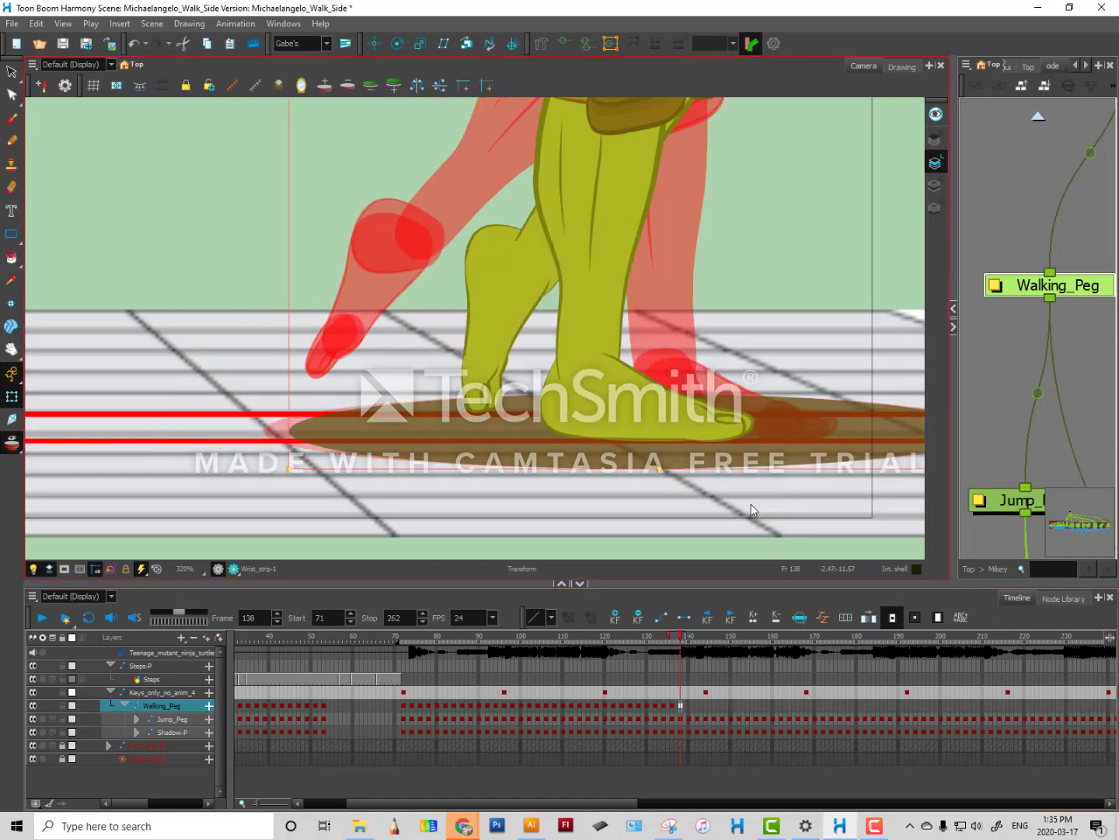
left_click_drag(794, 498, 799, 494)
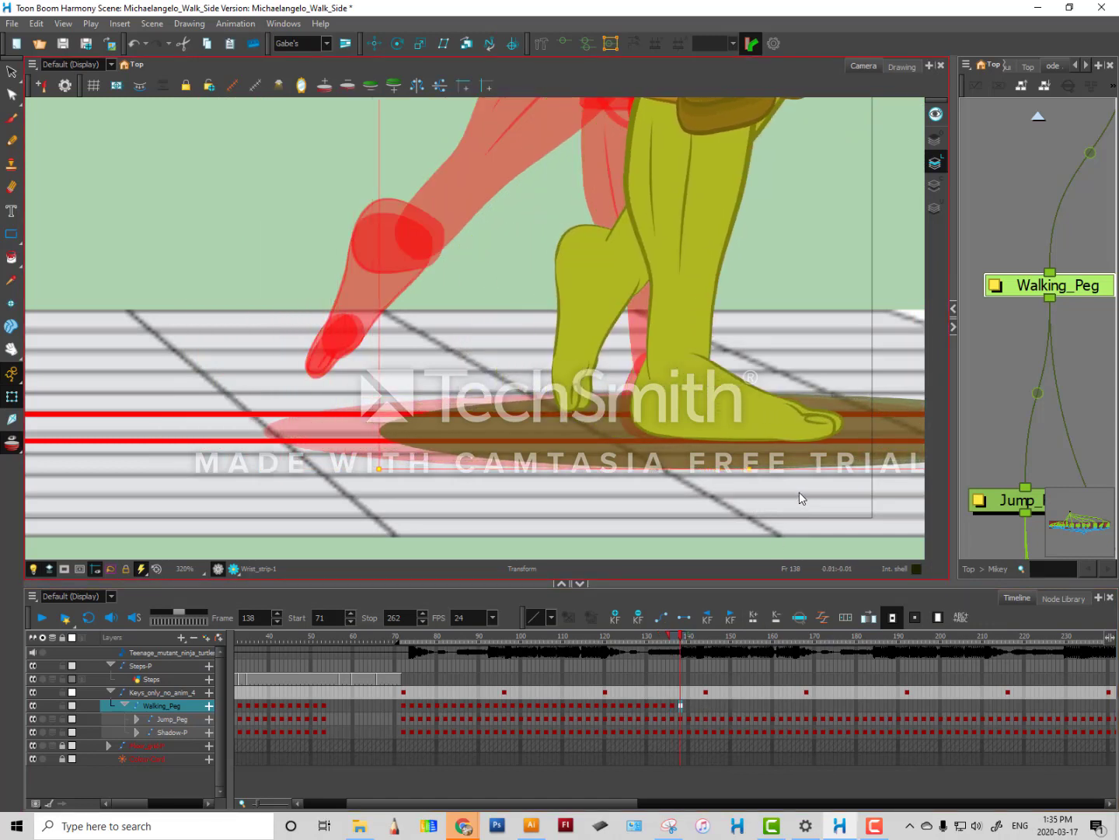
left_click(689, 706)
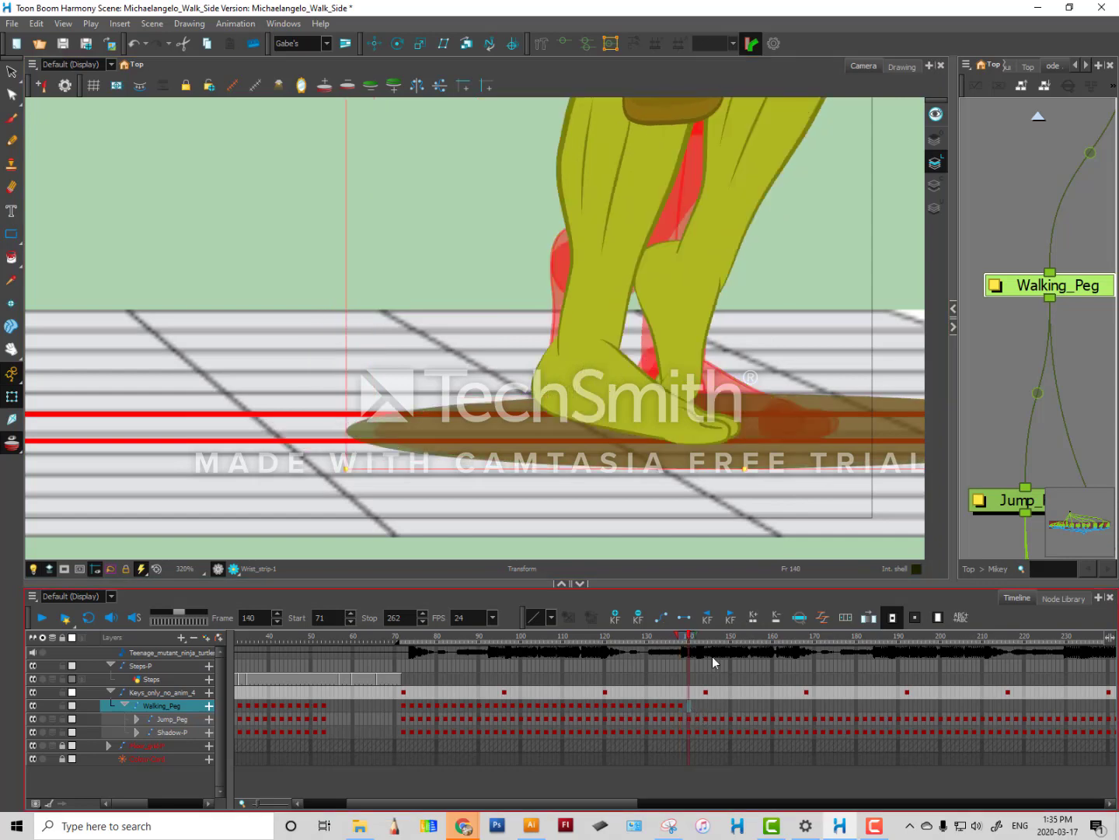
At frame 140, nudge the Walking_Peg forward until the planted foot covers its onion-skinned position from frame 138.
left_click_drag(661, 478, 266, 512)
key("Right")
key("Right")
key("Right")
key("Right")
key("Right")
key("Right")
key("Right")
key("Right")
key("Right")
key("Right")
key("Right")
key("Right")
key("Right")
key("Right")
key("Right")
key("Right")
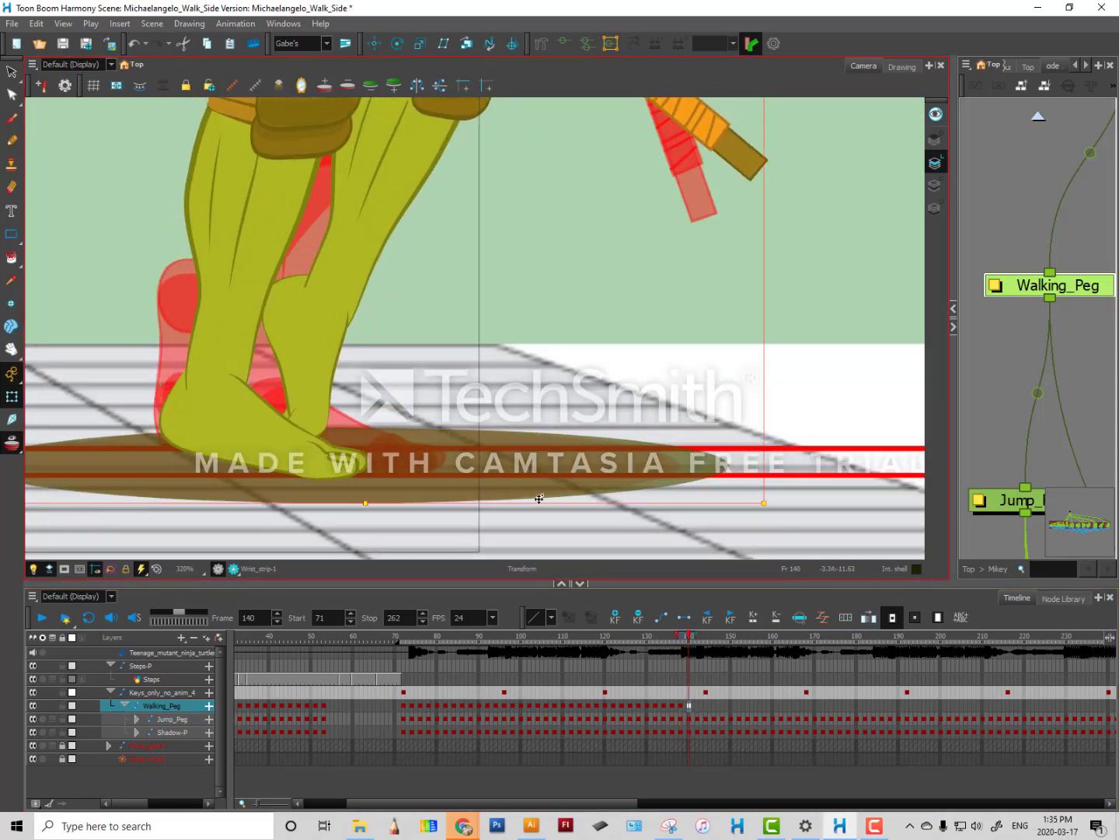
key("Right")
key("Left")
key("Left")
key("Left")
key("Left")
key("Right")
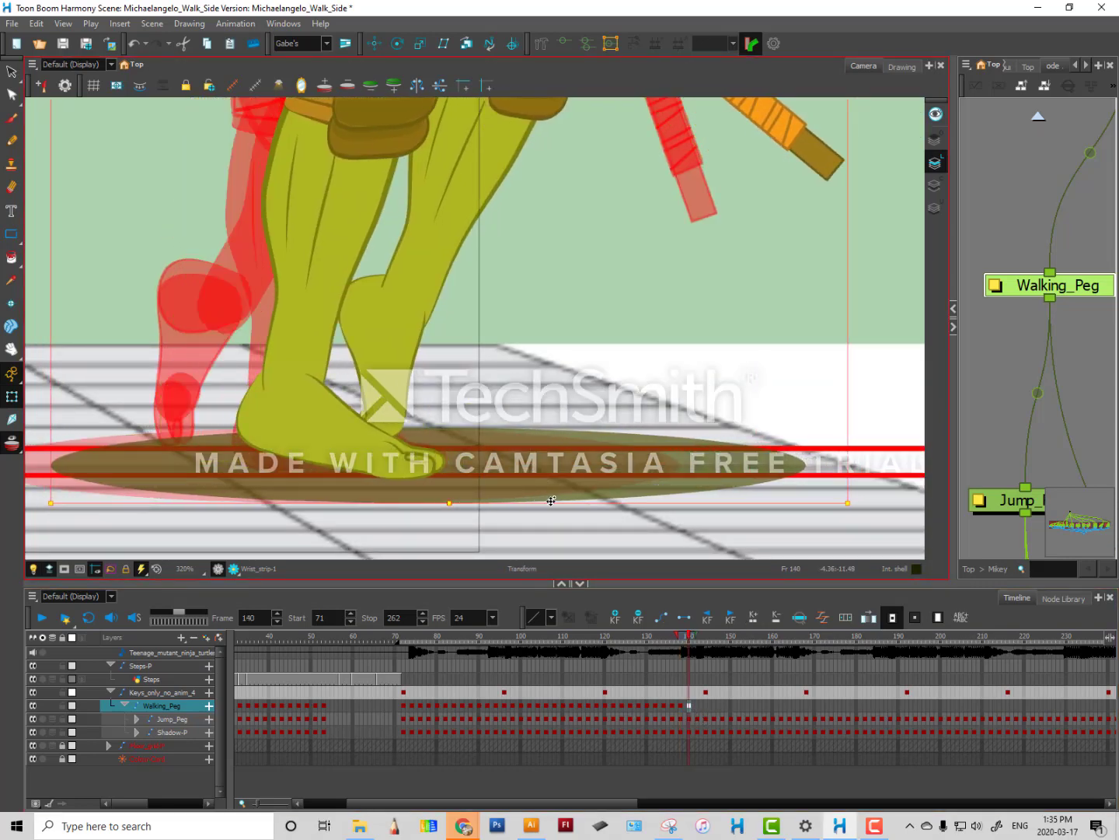
At frame 142, nudge the Walking_Peg forward until the planted foot's toes match their onion-skinned position from frame 140.
left_click(698, 706)
key("Right")
key("Right")
key("Right")
key("Right")
key("Right")
key("Right")
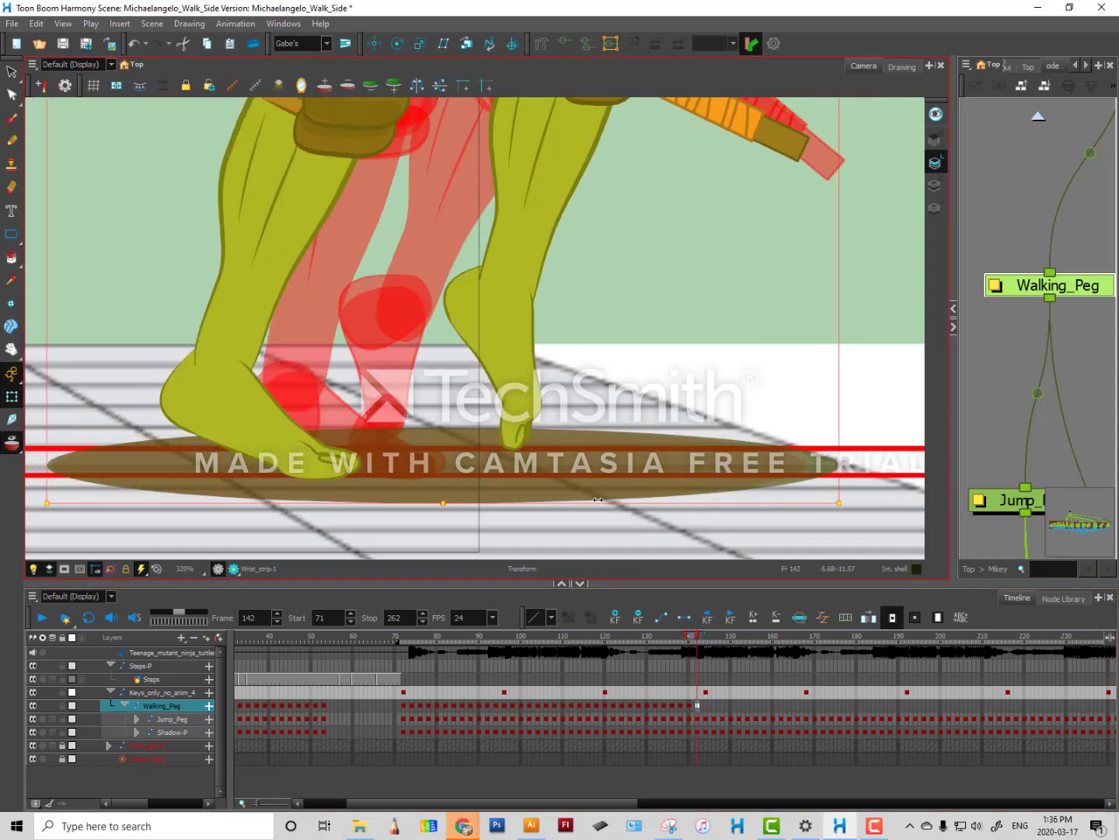
key("Right")
key("Right")
key("Right")
key("Right")
key("Right")
key("Right")
key("Right")
key("Right")
key("Right")
key("Right")
key("Right")
key("Right")
key("Right")
key("Right")
key("Right")
key("Right")
key("Right")
key("Right")
key("Right")
key("Right")
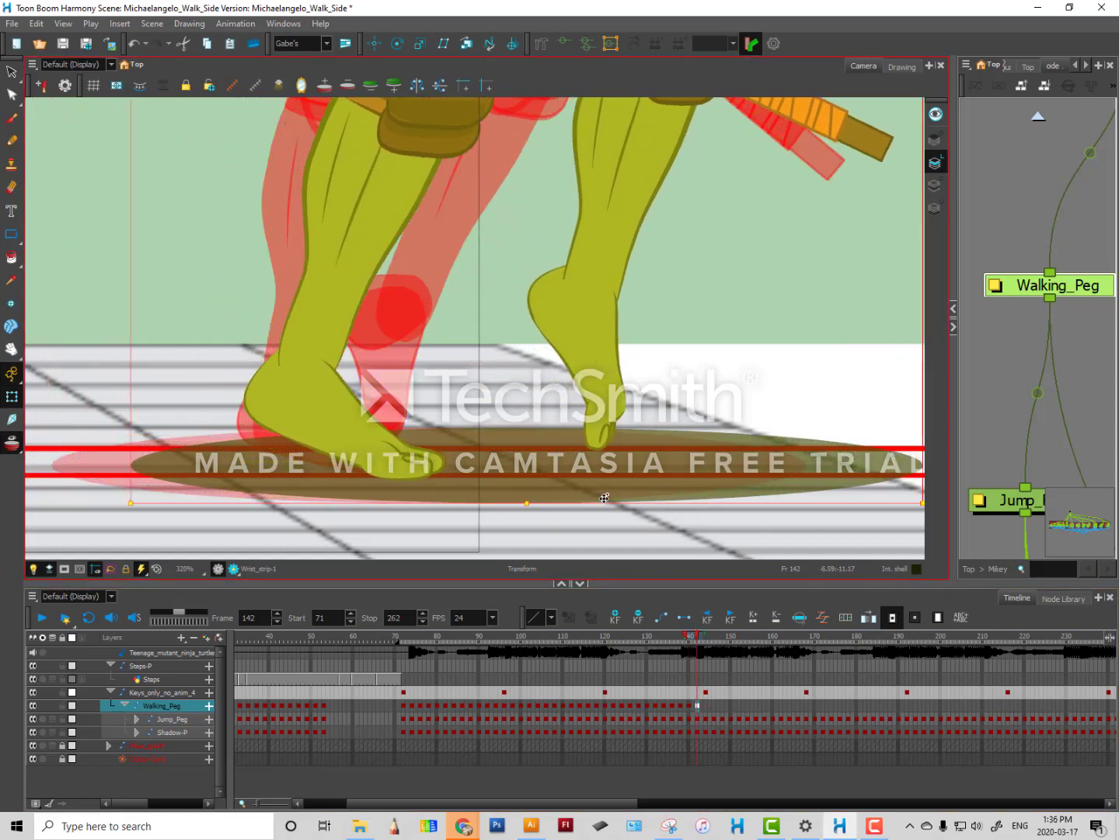
At frame 144, nudge the Walking_Peg forward until the rear foot's toes line up with the pose of frame 142.
left_click(705, 704)
key("Right")
key("Right")
key("Right")
key("Right")
key("Right")
key("Right")
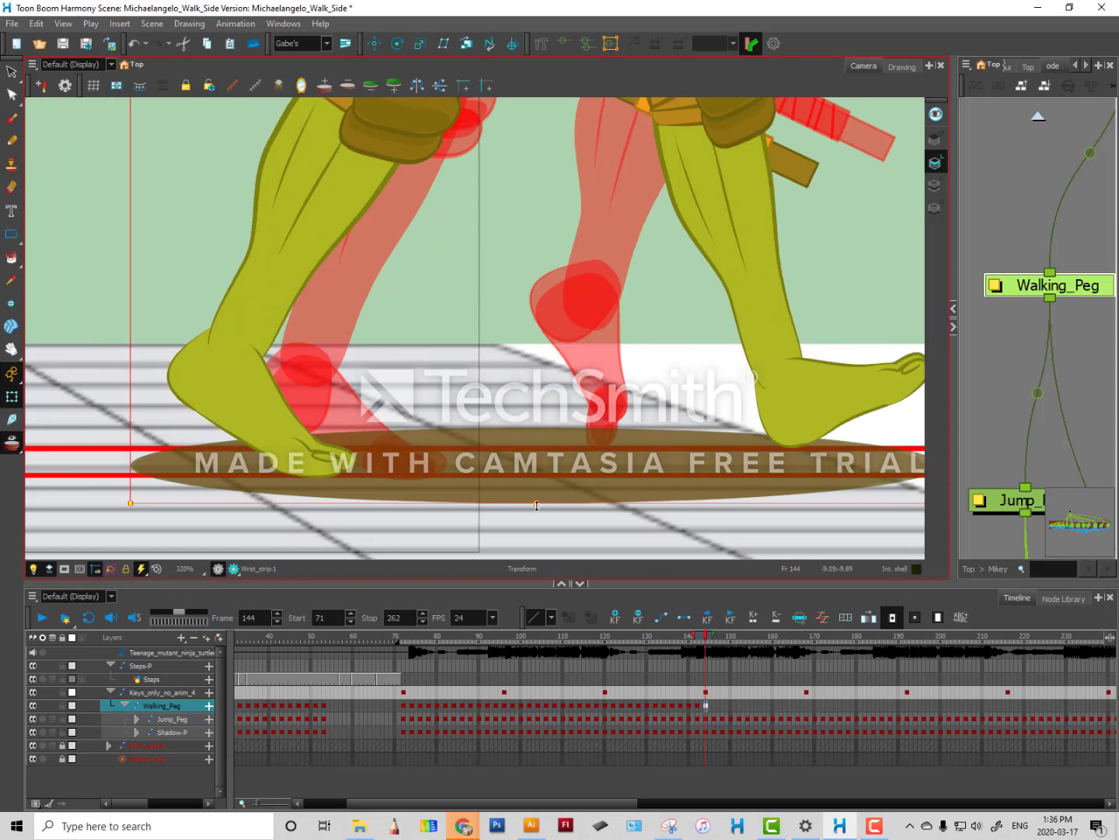
key("Right")
key("Right")
key("Right")
key("Right")
key("Right")
key("Right")
key("Right")
key("Right")
key("Right")
key("Right")
key("Right")
key("Right")
key("Right")
key("Right")
key("Right")
key("Right")
key("Right")
key("Right")
key("Right")
key("Right")
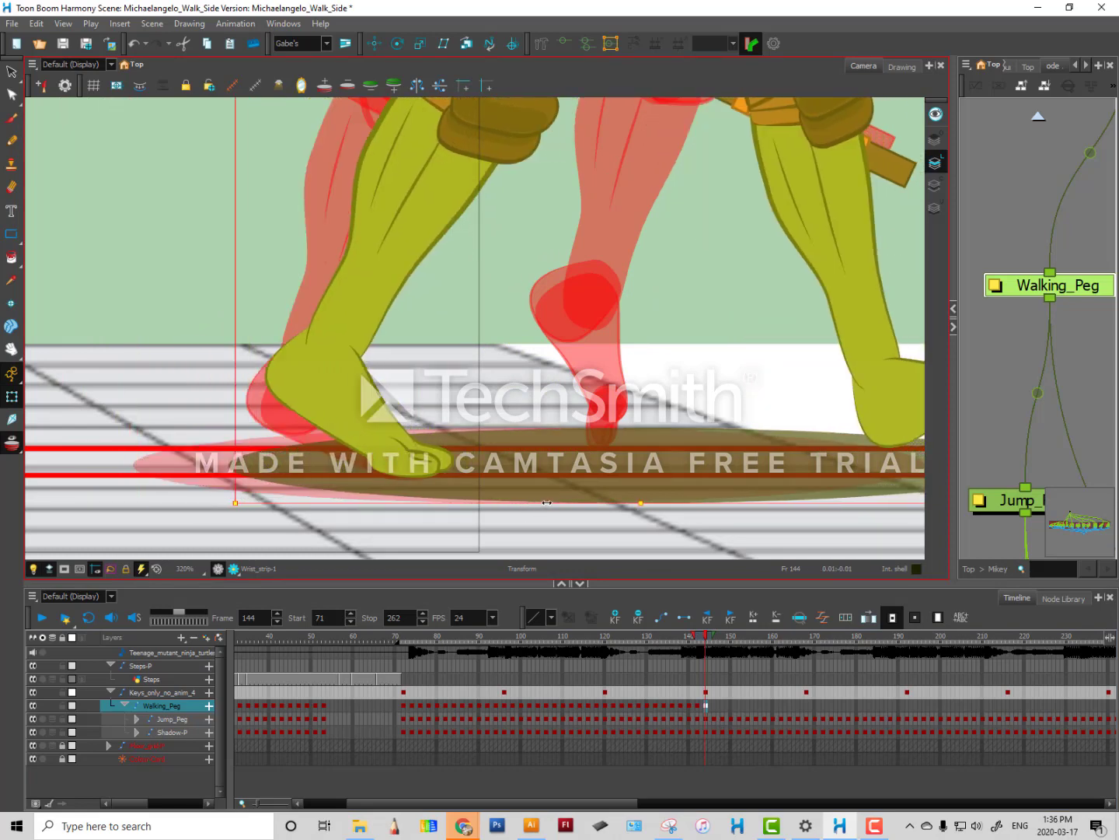
key("Right")
key("Right")
key("Right")
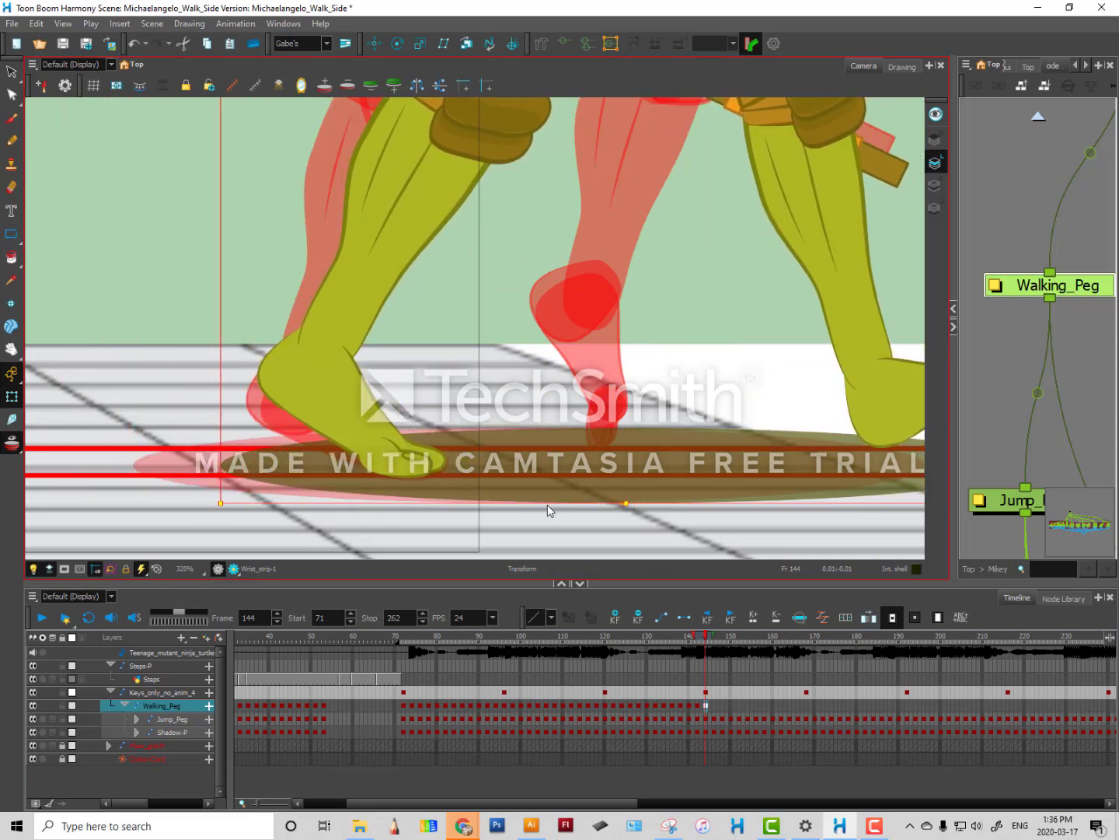
At frame 146, nudge the Walking_Peg forward until the rear toes match their position in frame 144.
left_click(713, 705)
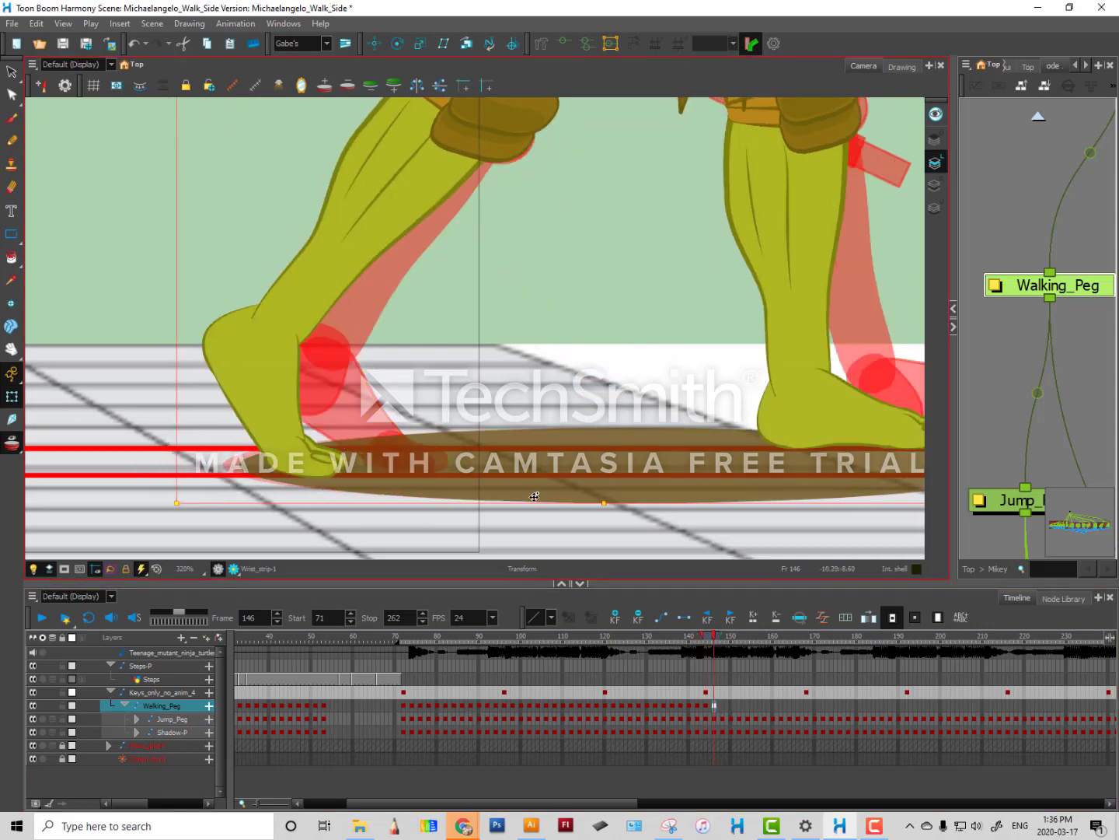
key("Right")
key("Right")
key("Right")
key("Right")
key("Right")
key("Right")
key("Right")
key("Right")
key("Right")
key("Right")
key("Right")
key("Right")
key("Right")
key("Right")
key("Right")
key("Right")
key("Right")
key("Right")
key("Right")
key("Right")
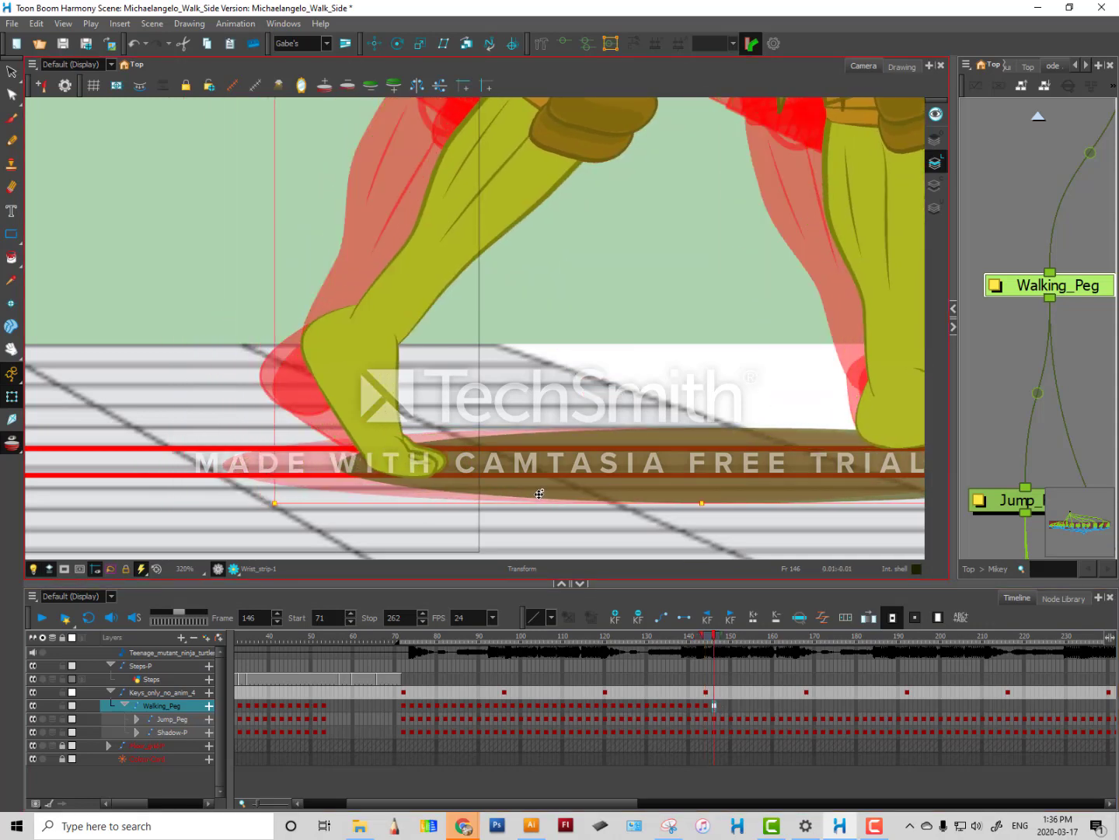
key("Right")
At frame 148, nudge the Walking_Peg forward until the flat front foot covers its onion-skinned position from frame 146.
left_click(723, 705)
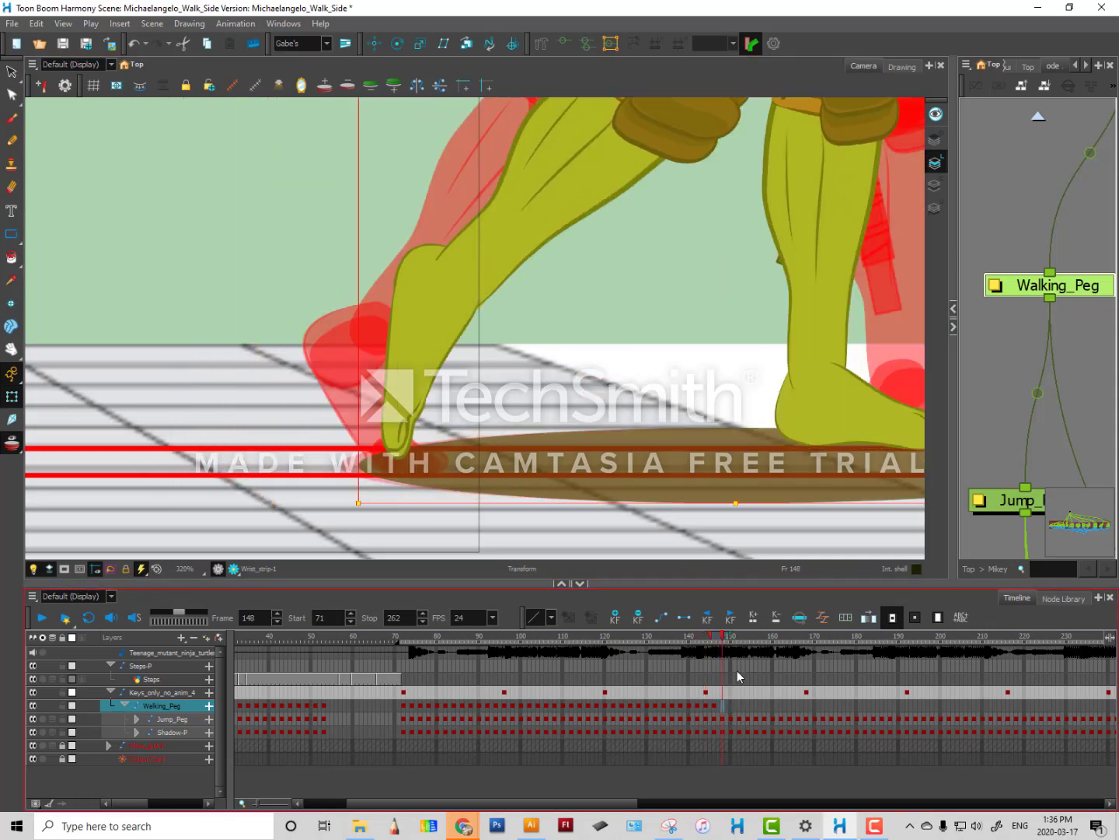
key("Right")
key("Right")
key("Left")
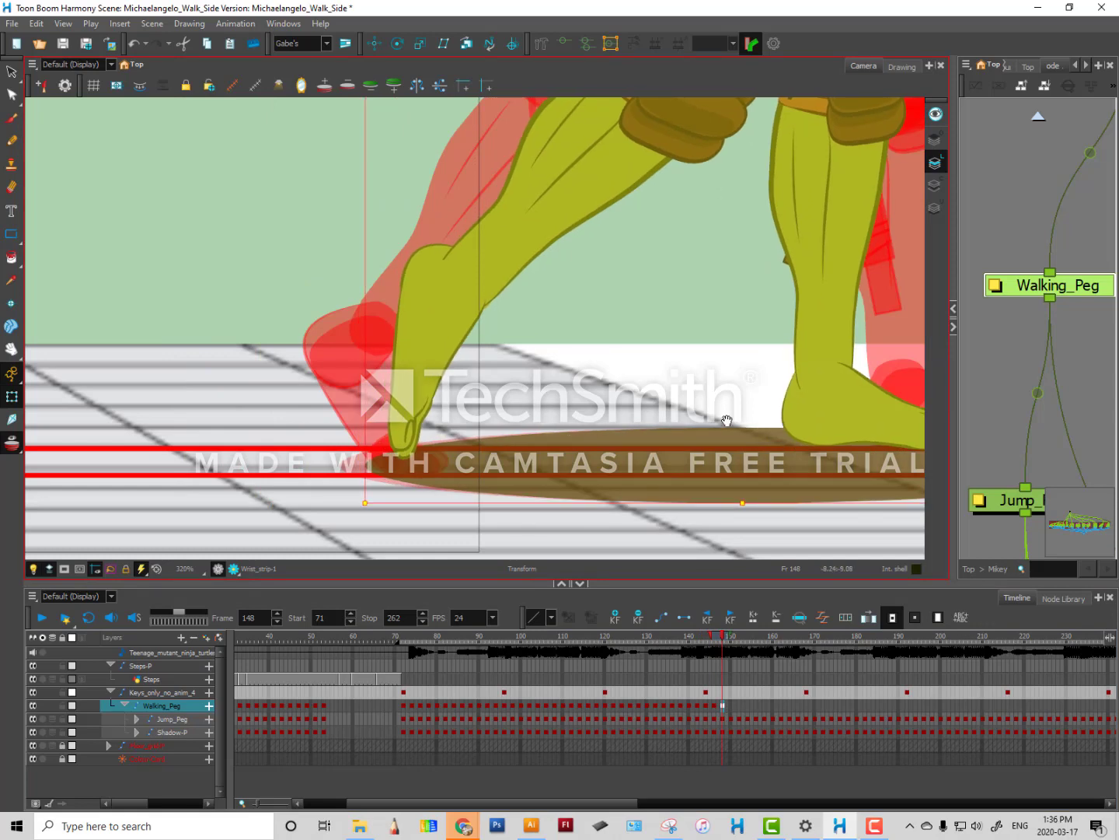
left_click_drag(766, 435, 532, 443)
key("ctrl+a")
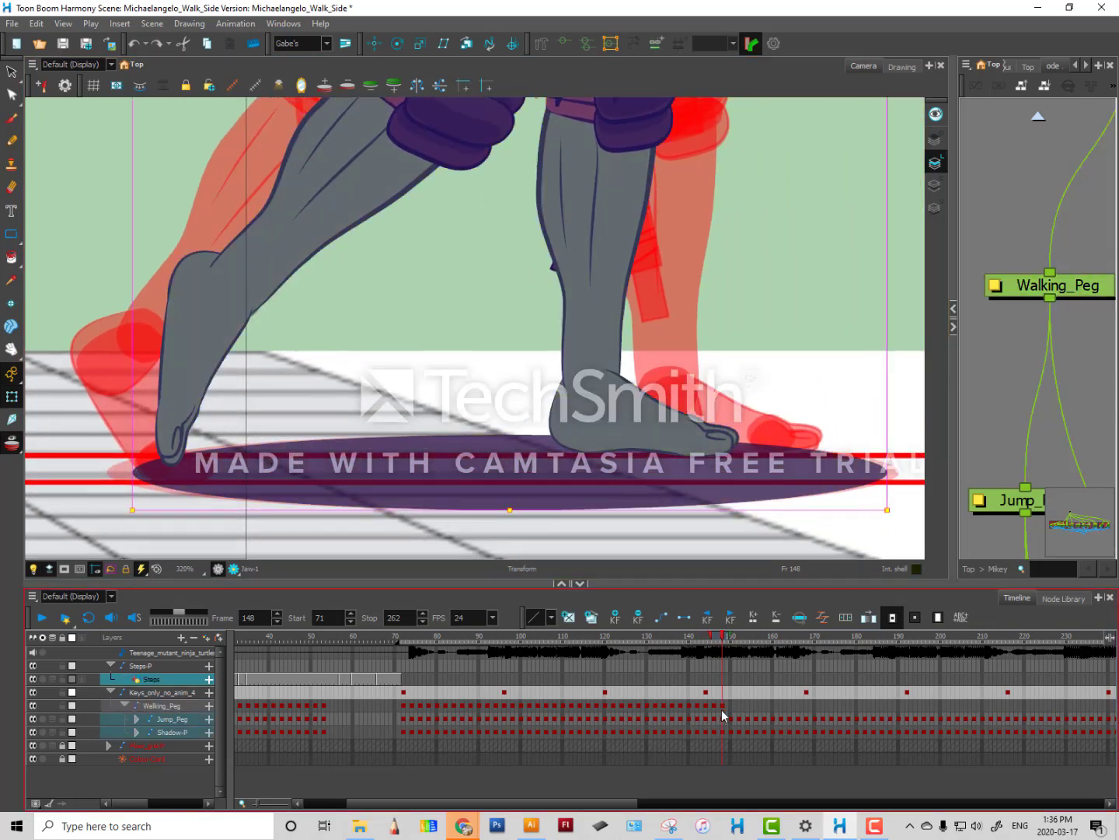
left_click(723, 705)
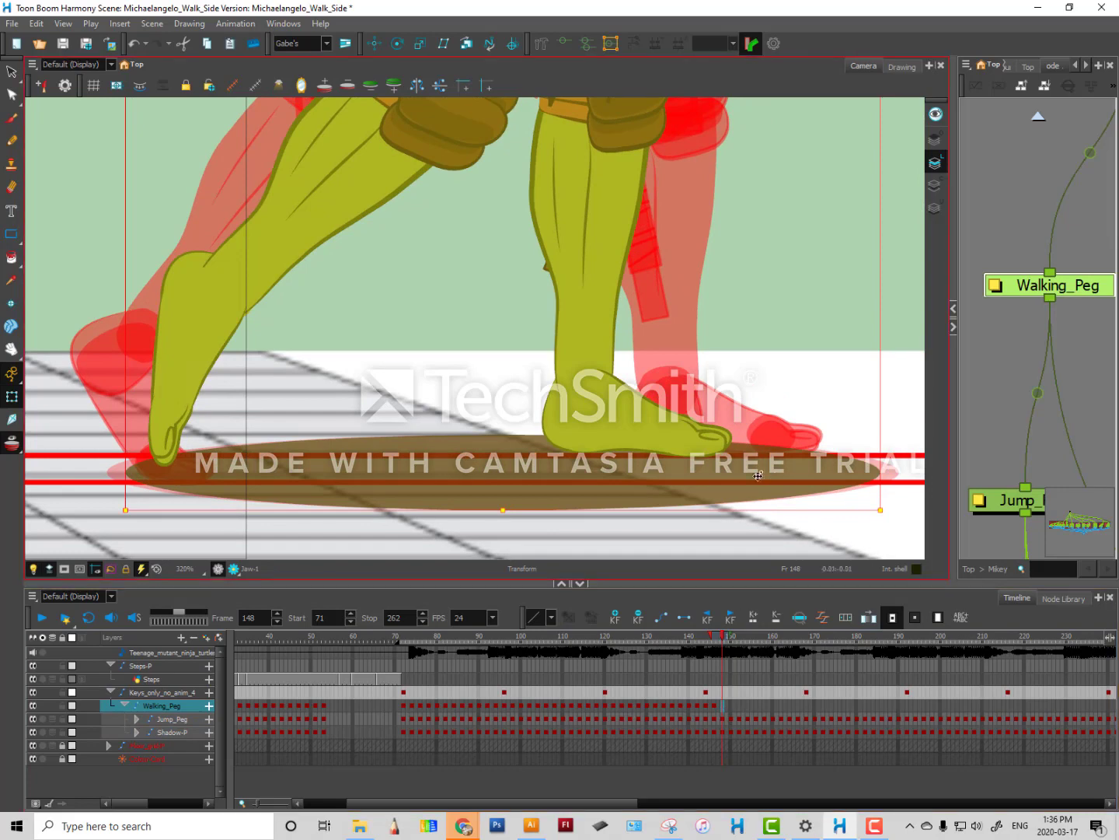
key("Right")
key("Right")
key("Right")
key("Right")
key("Right")
key("Right")
key("Right")
key("Right")
key("Right")
key("Right")
key("Right")
key("Right")
key("Right")
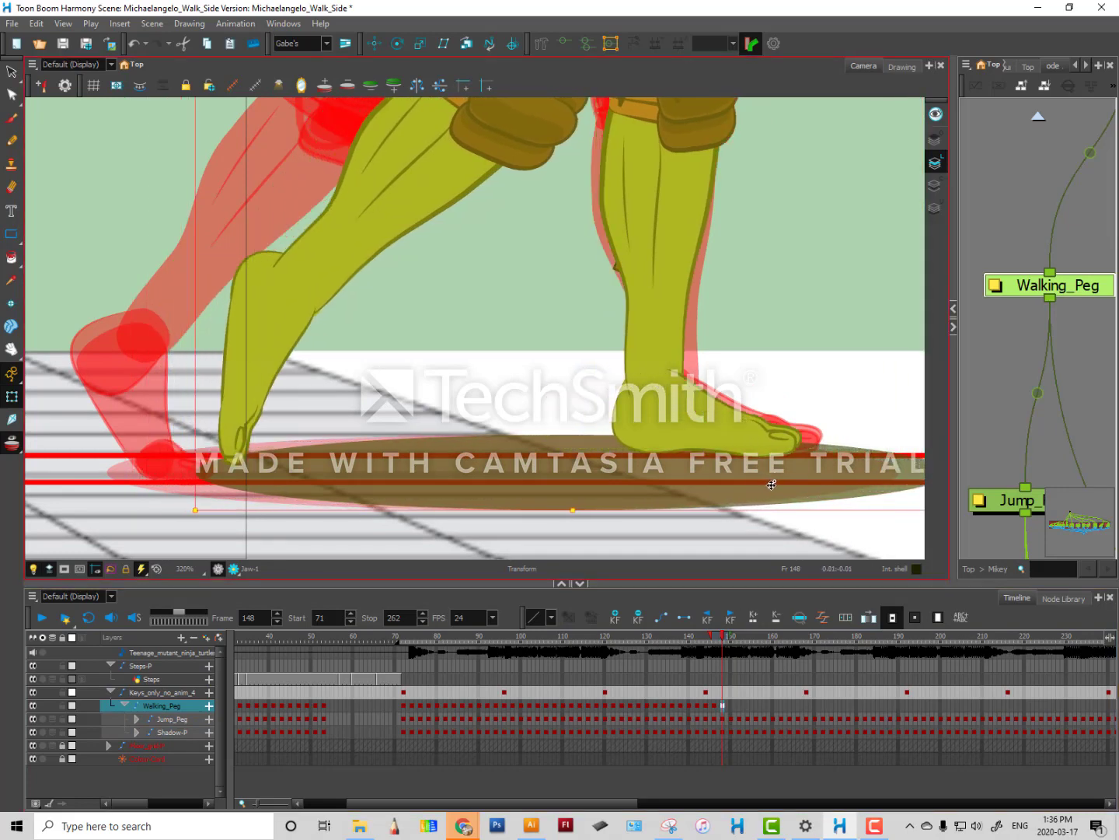
At frame 150, move the Walking_Peg forward until the flat front foot matches frame 148.
key("period")
key("period")
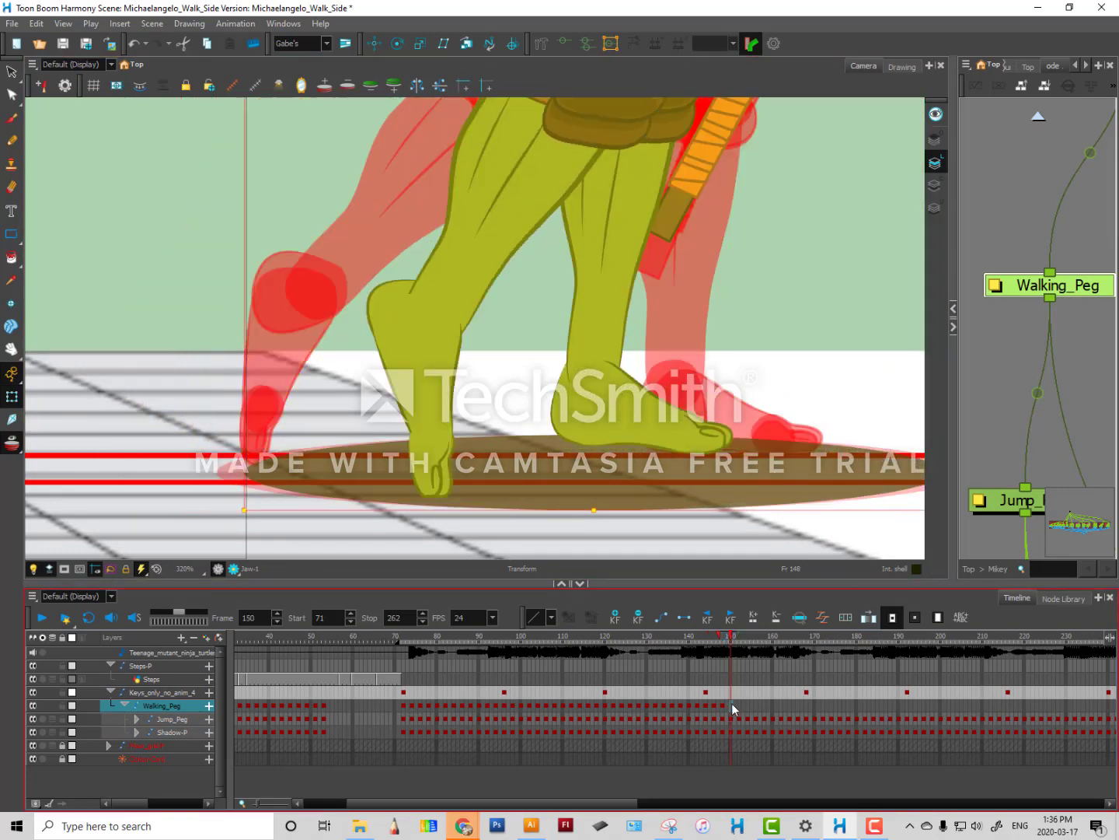
left_click_drag(699, 495, 724, 497)
At frame 152, nudge the Walking_Peg forward until the planted front foot lines up with its position in frame 150.
left_click(739, 705)
key("Right")
key("Right")
key("Right")
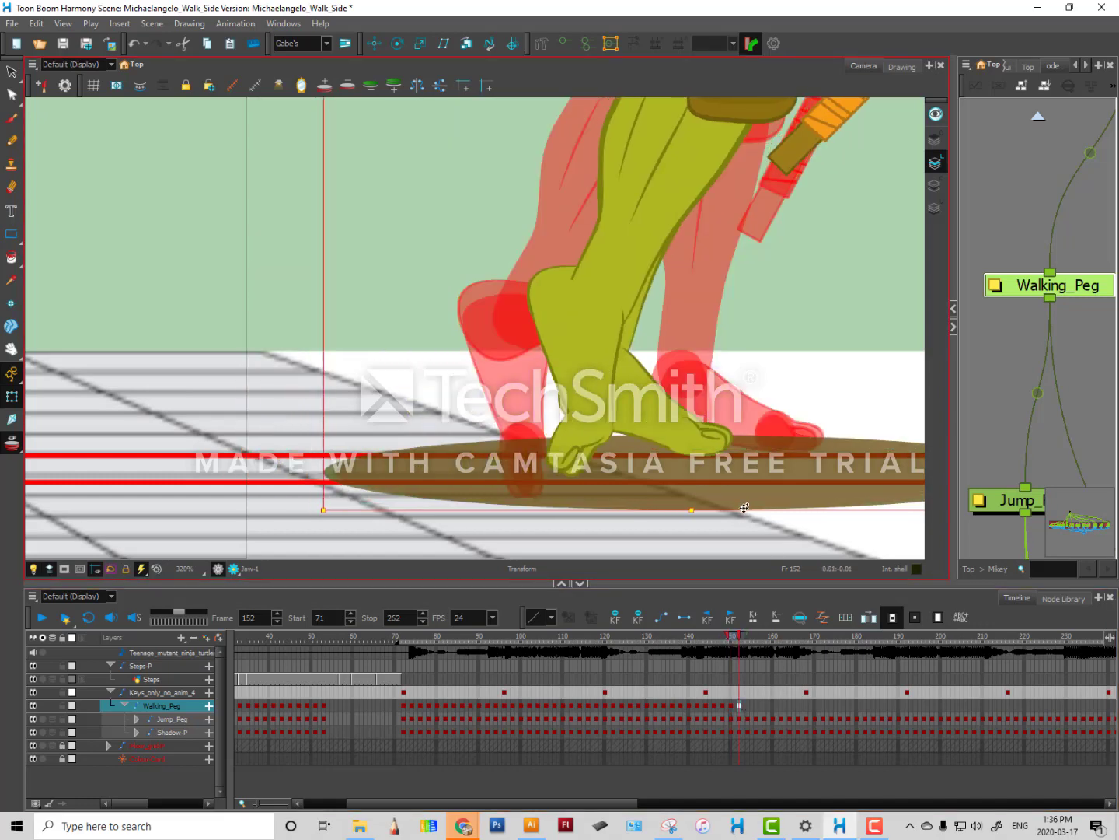
key("Right")
key("Right")
key("Right")
key("Right")
key("Right")
key("Right")
key("Right")
key("Right")
key("Right")
key("Right")
key("Right")
key("Left")
key("Left")
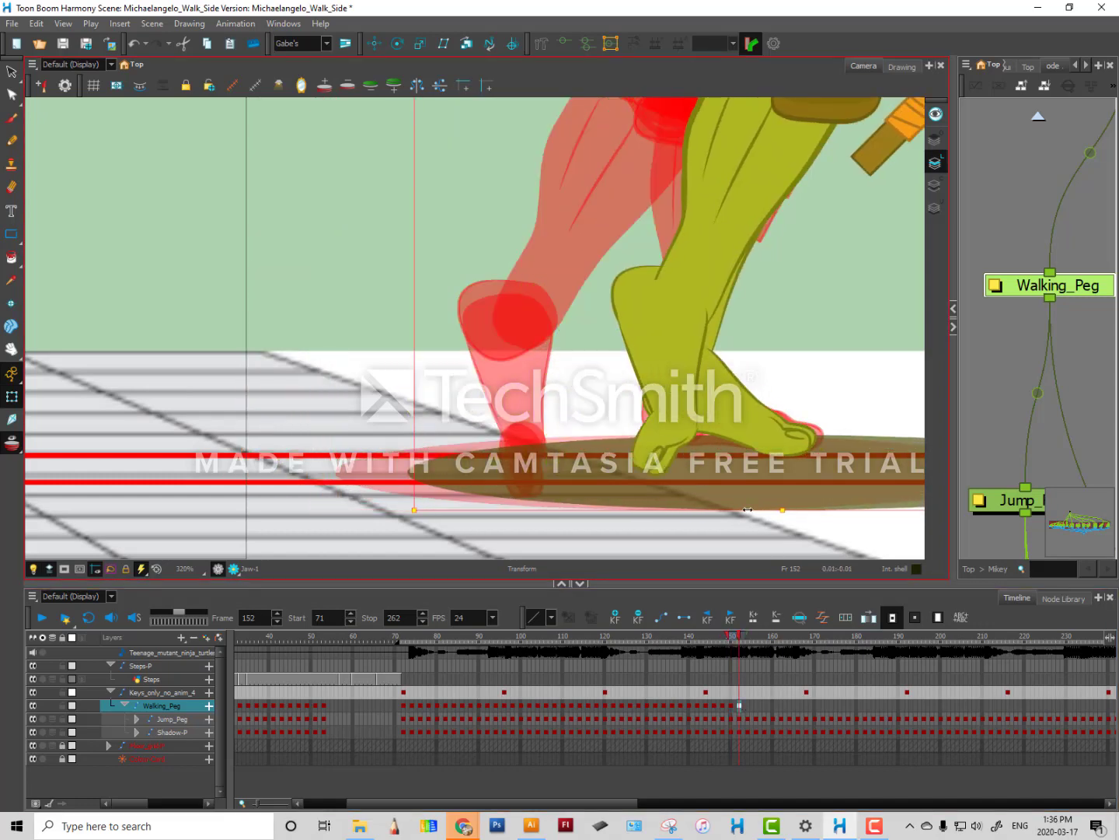
key("Right")
Set the playback stop frame to 152 and mask the area outside the camera frame.
key("shift+m")
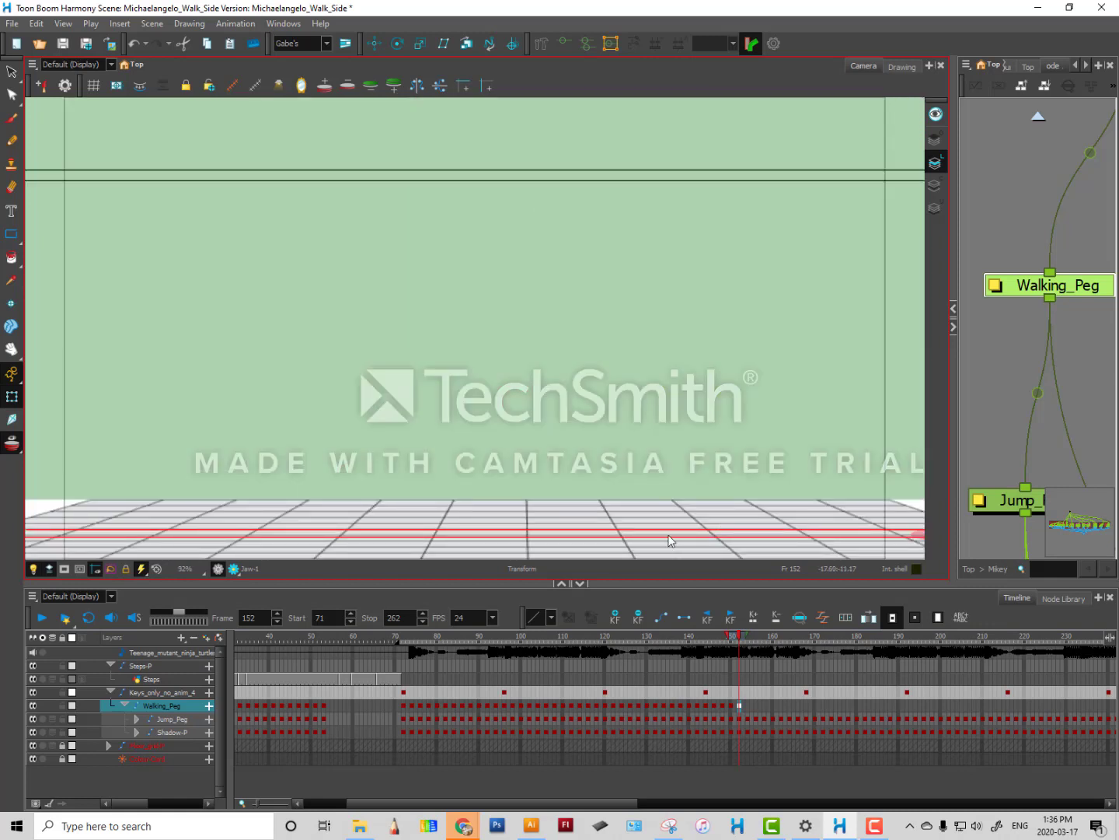
left_click(159, 616)
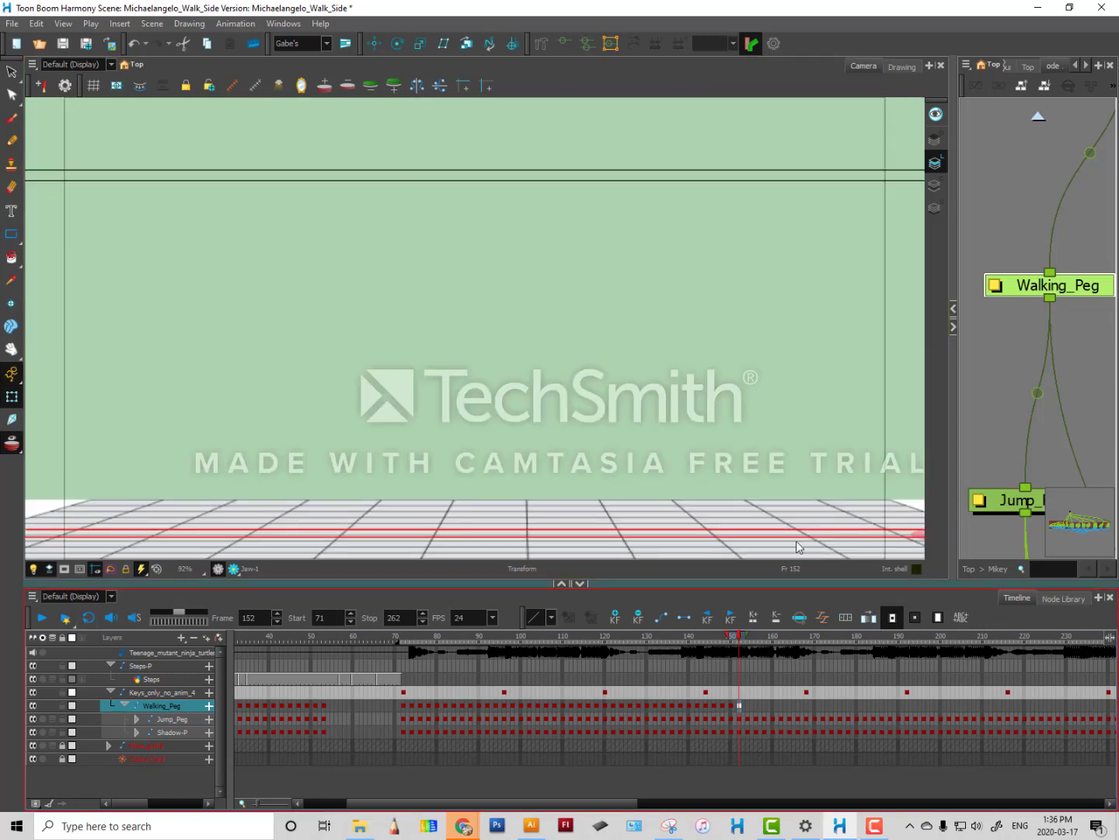
left_click(398, 617)
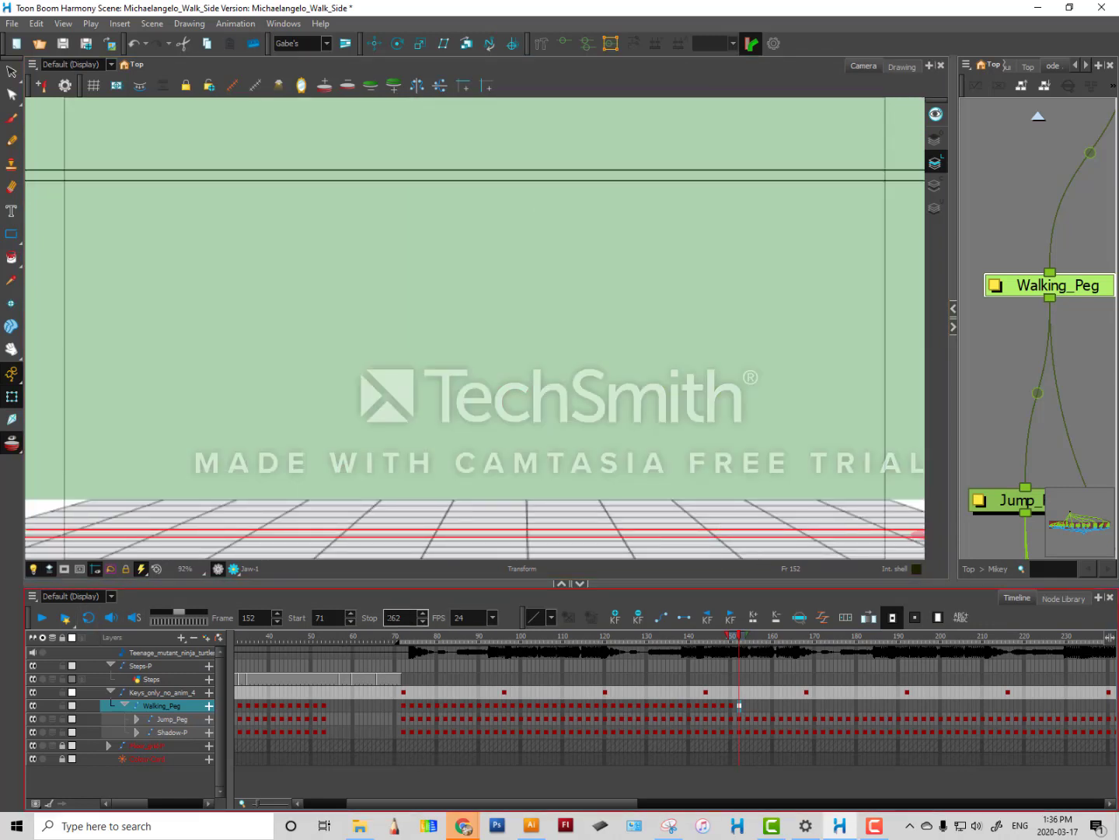
left_click(65, 568)
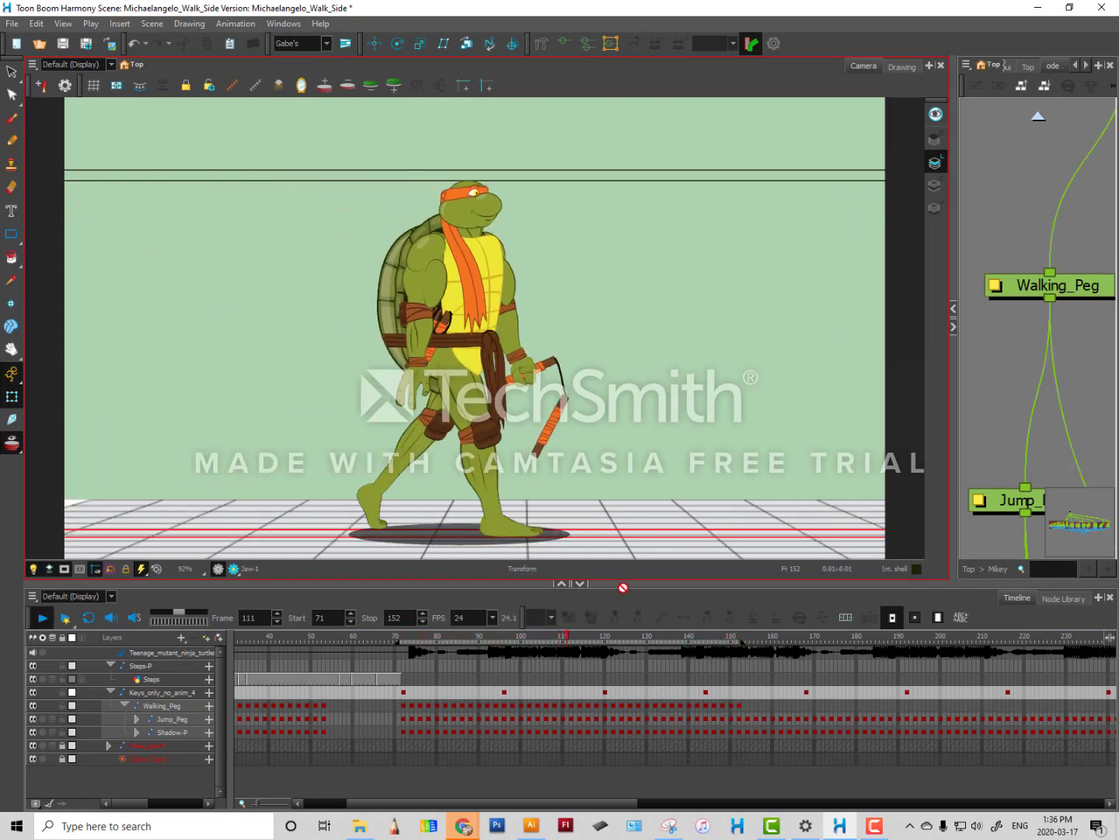
Play the walk from frame 71 to 152 several times to check the feet for sliding, and stop playback.
left_click(402, 686)
left_click(400, 680)
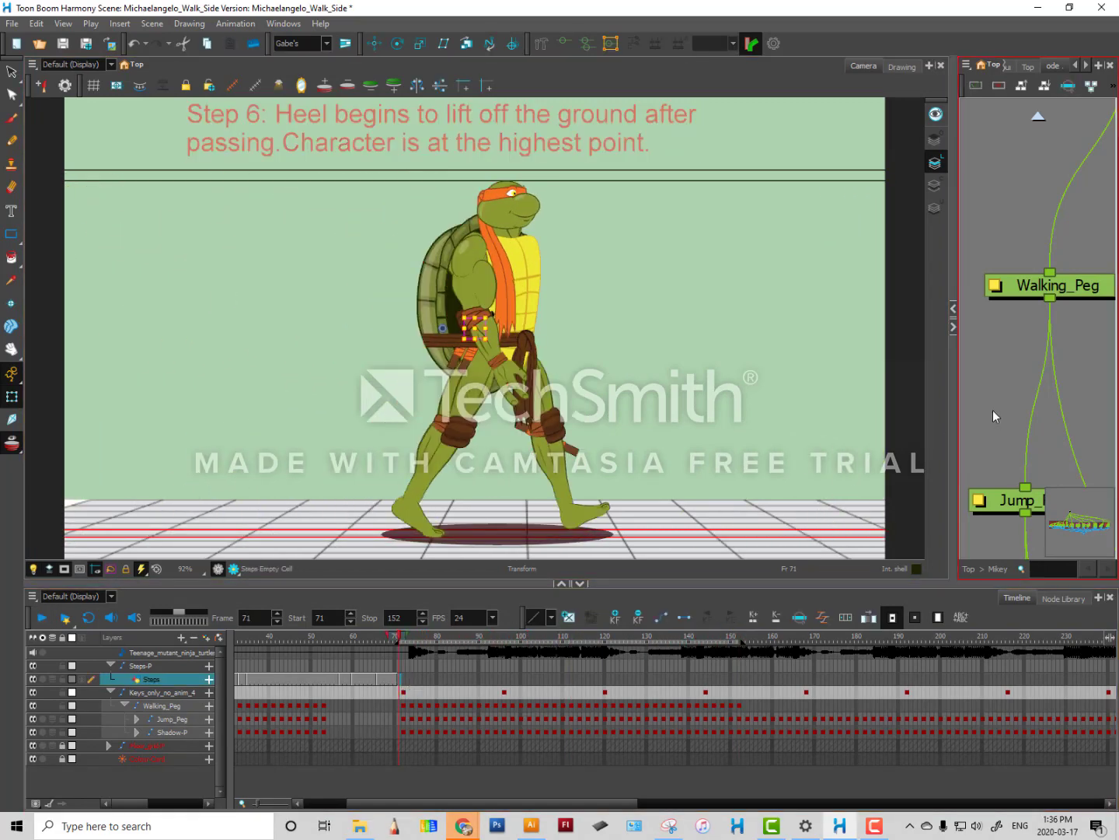
key("Return")
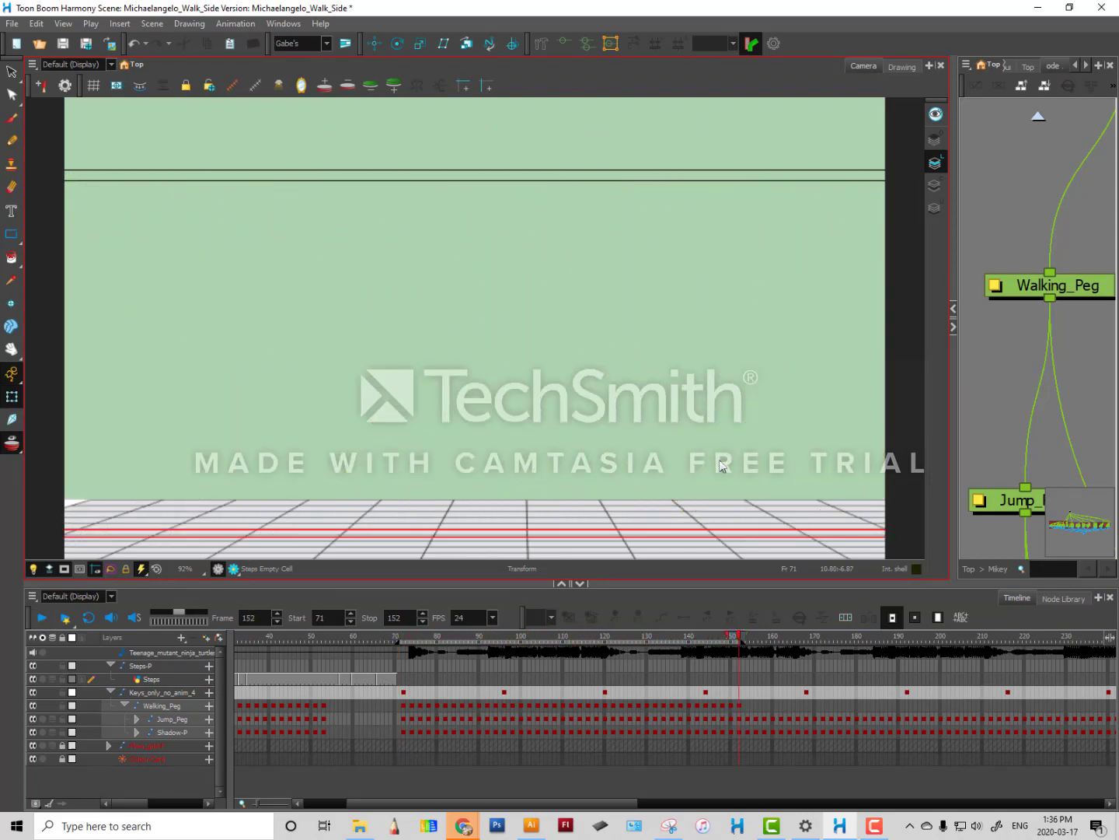
key("Return")
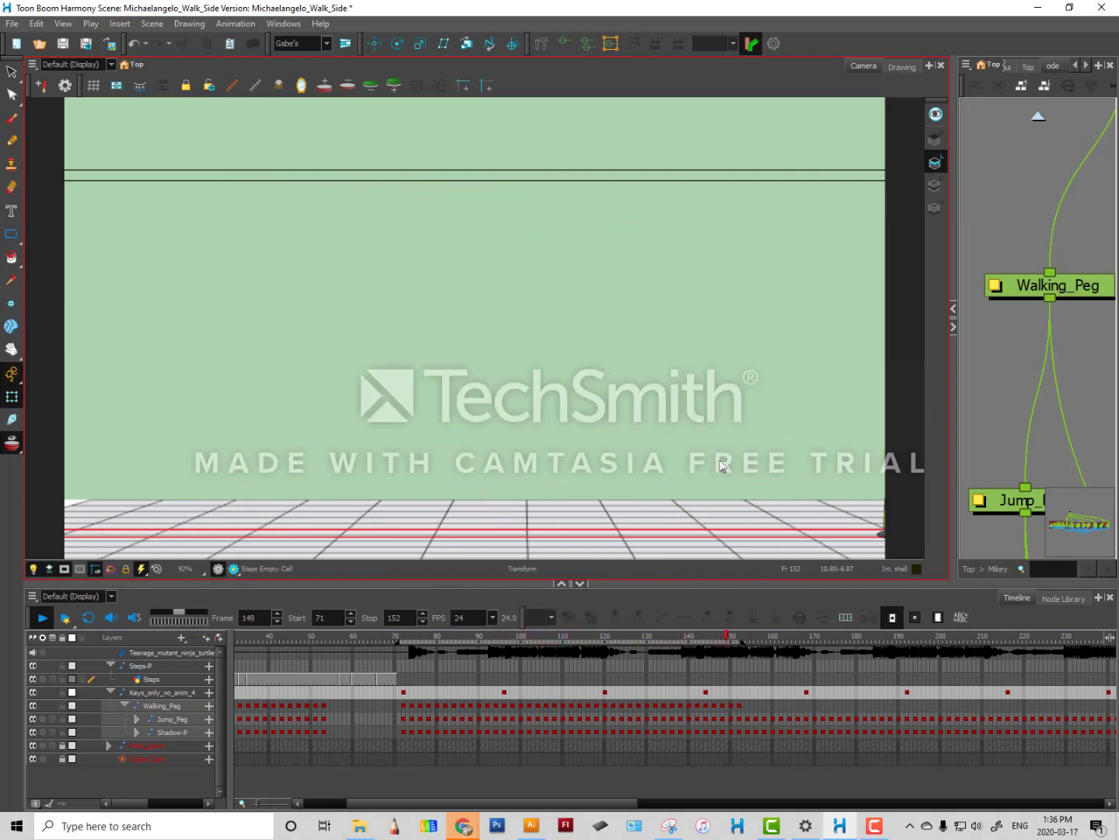
key("Return")
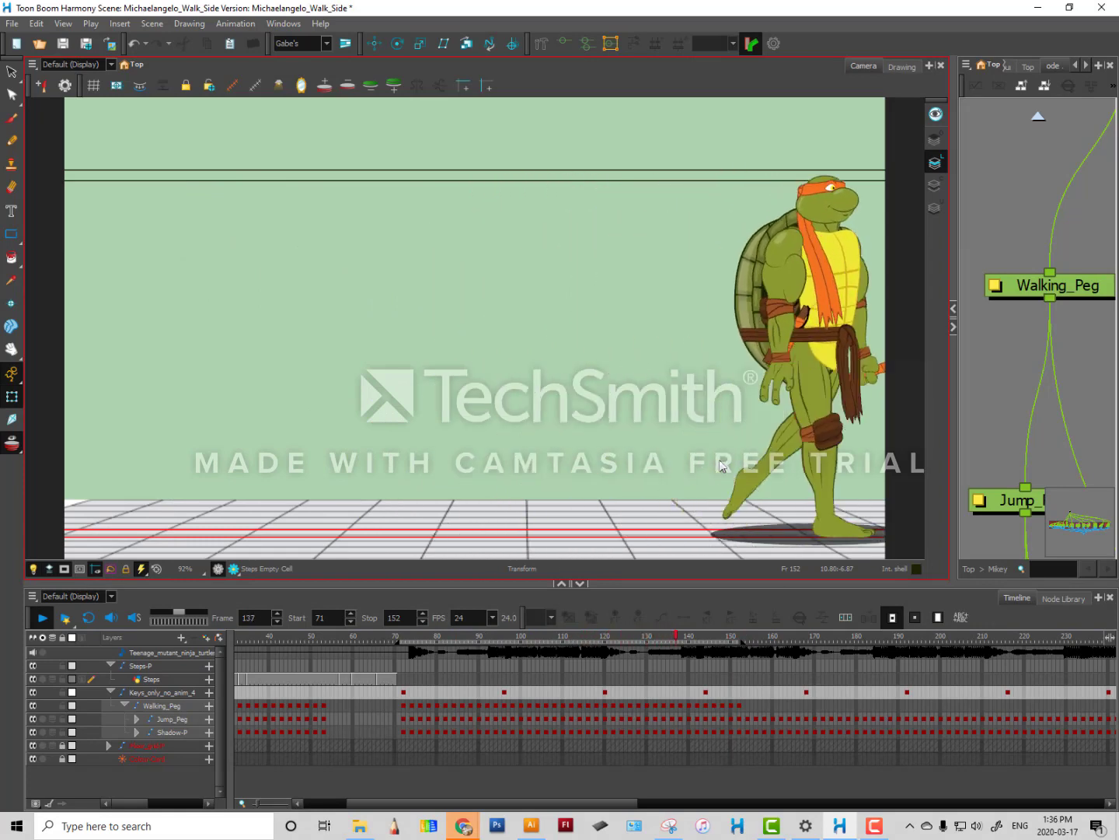
key("Return")
key("Return")
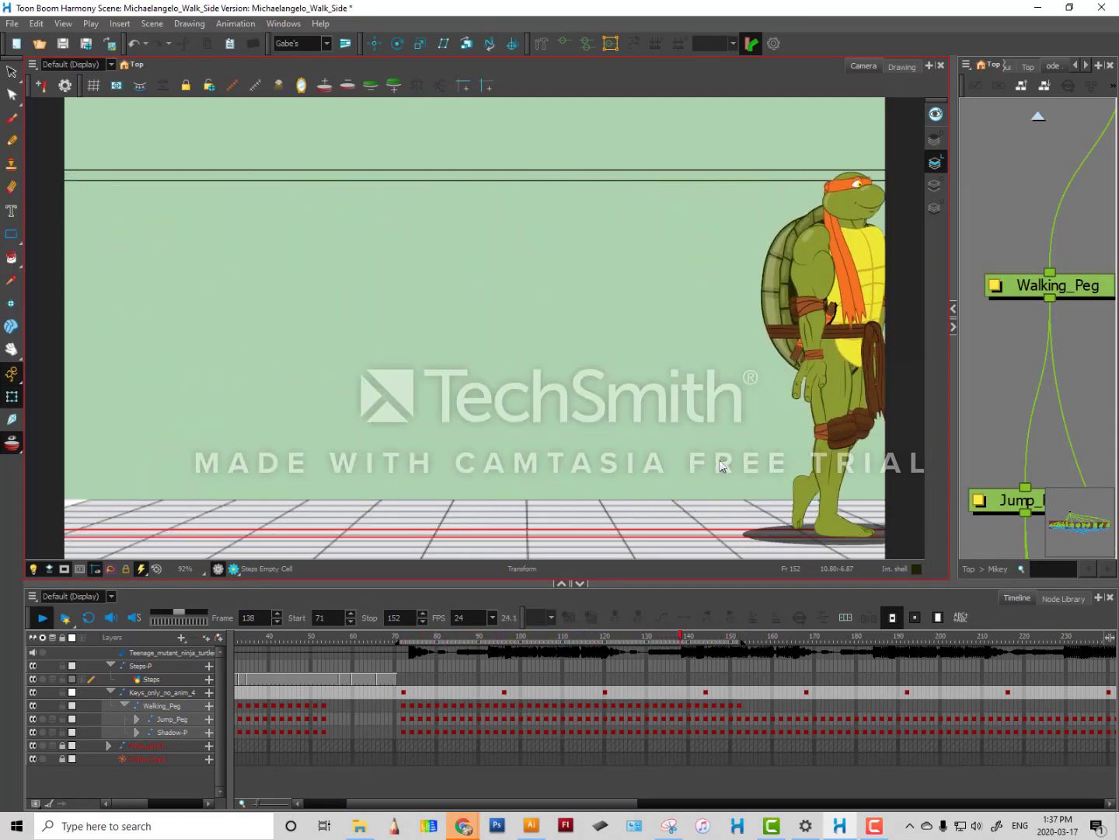
key("Return")
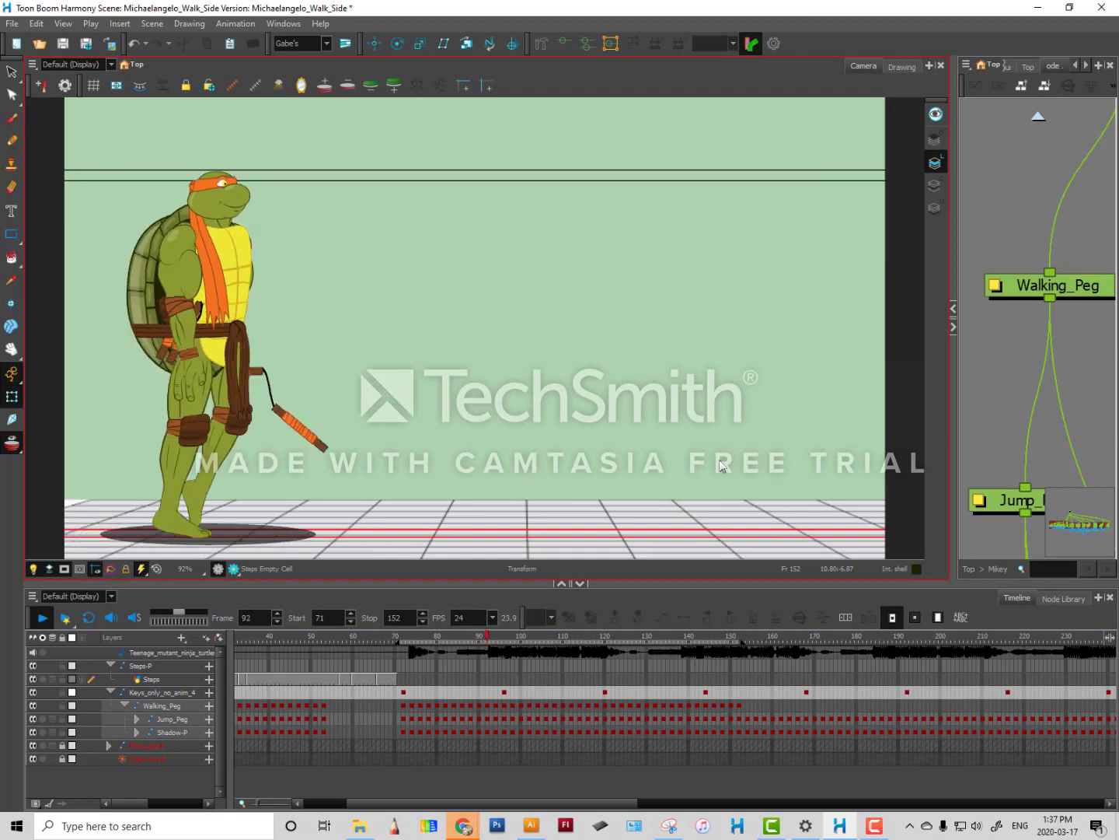
left_click(998, 328)
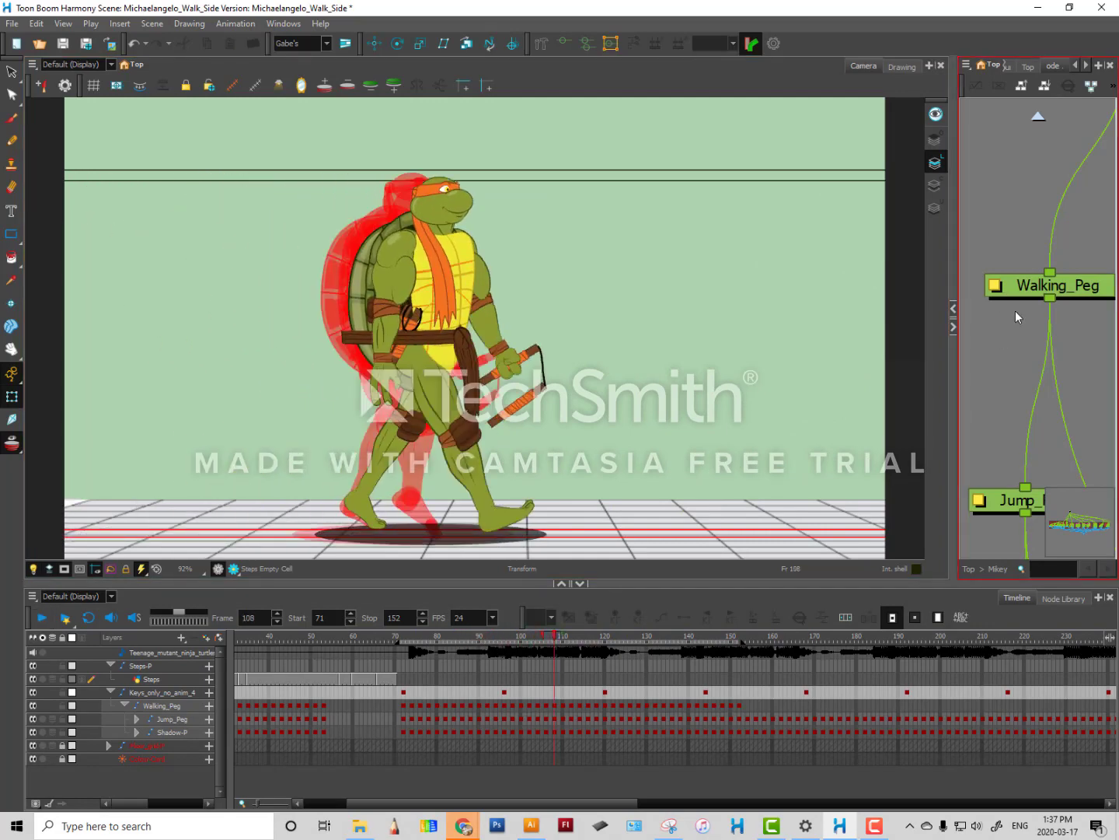
left_click(576, 777)
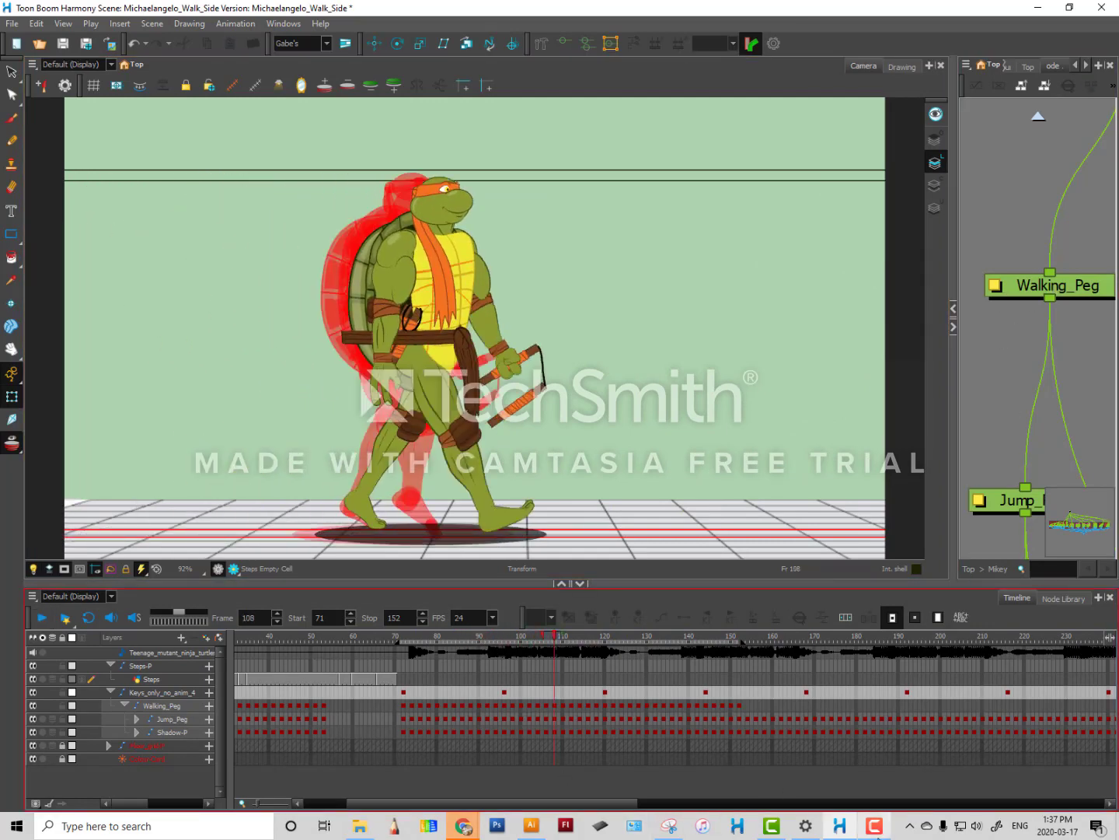
left_click(897, 760)
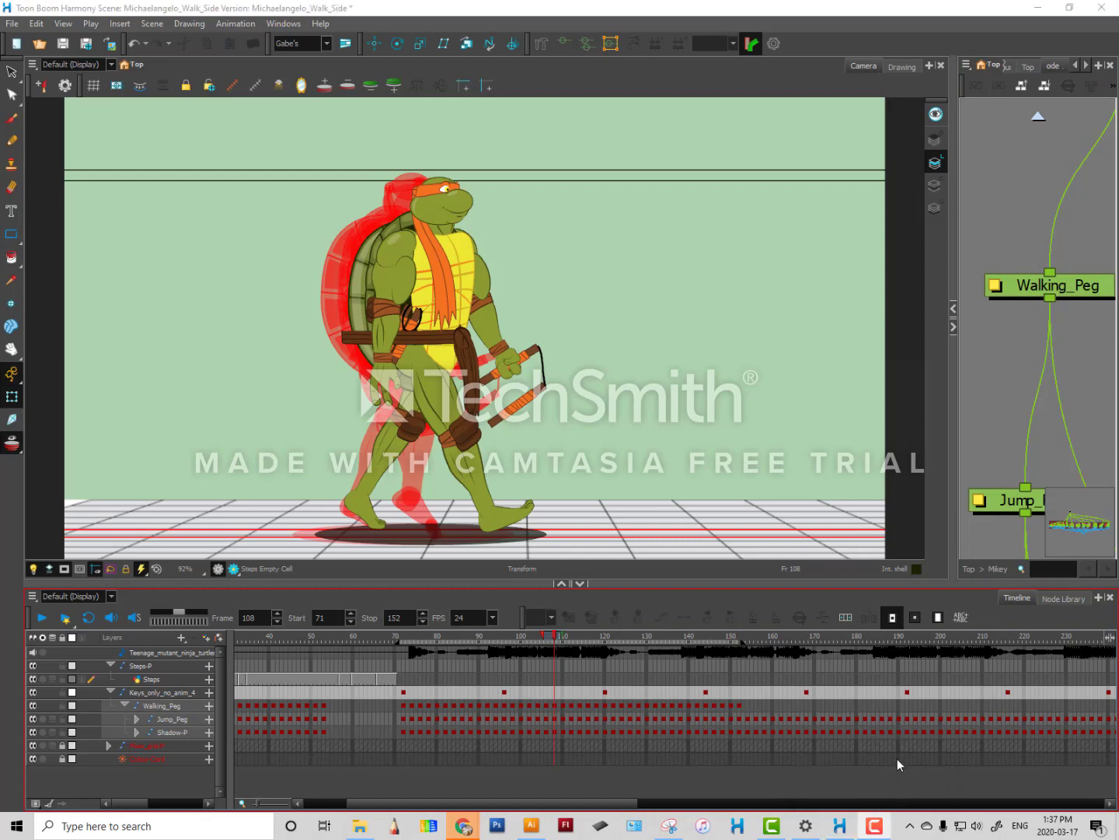